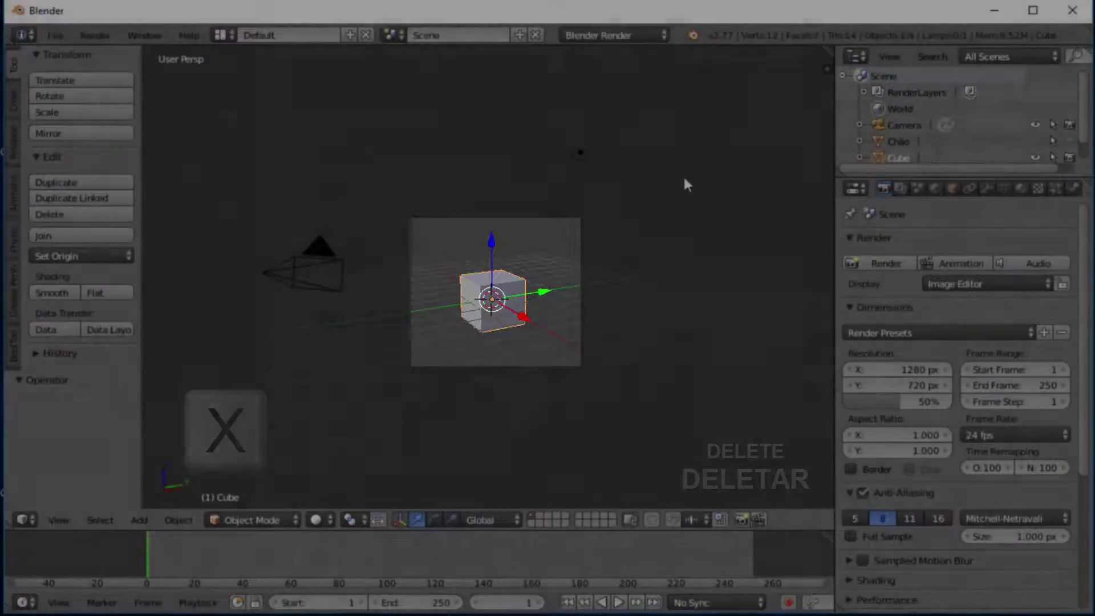
- Delete the default cube and set the viewport to a front orthographic view
key(x)
click(683, 177)
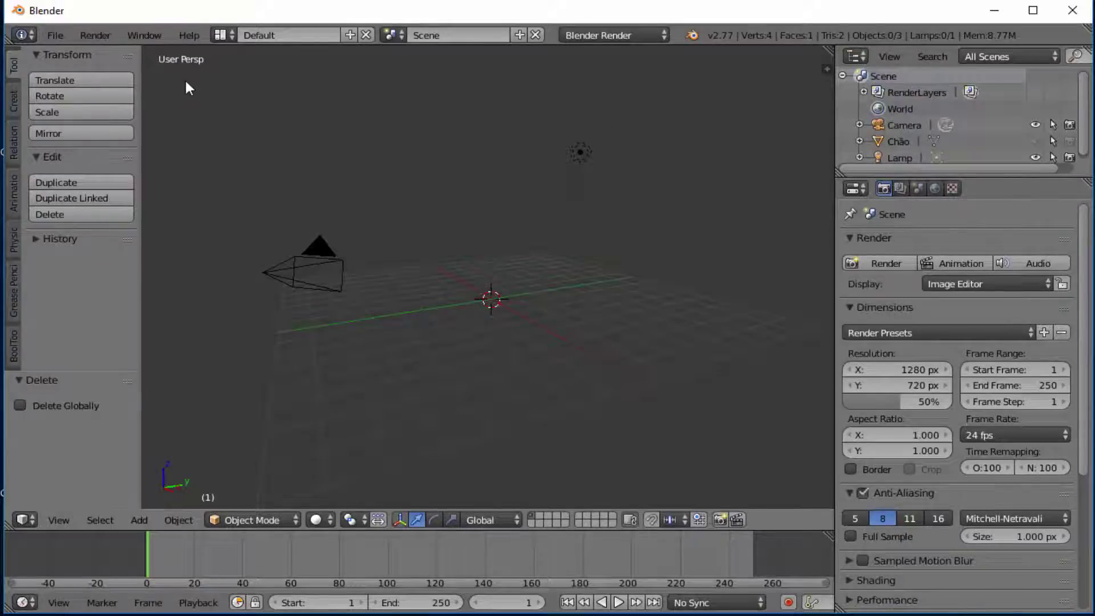
click(59, 520)
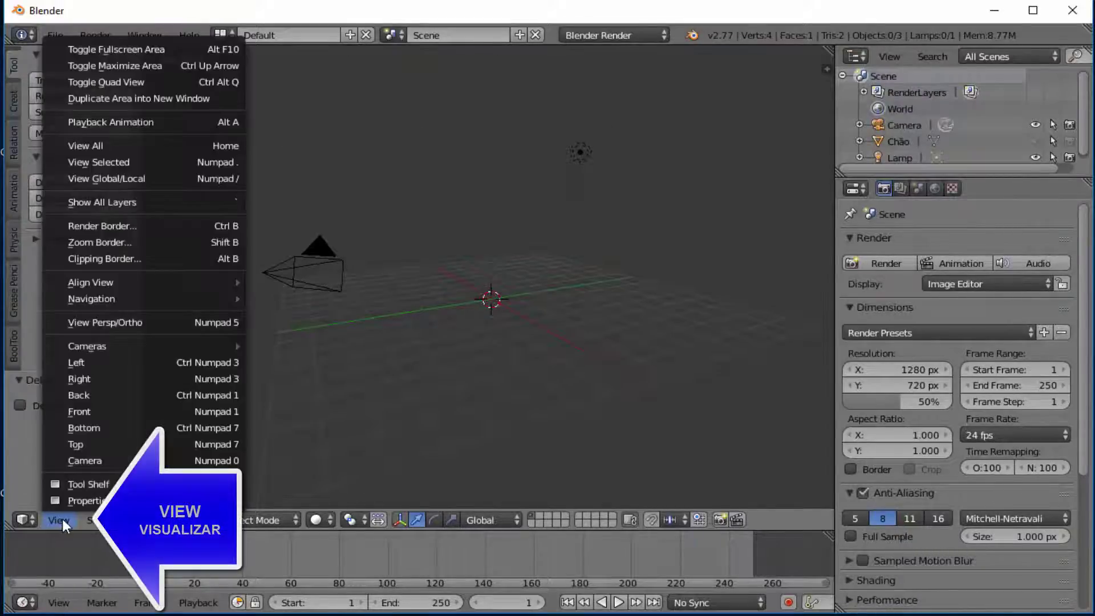
click(135, 413)
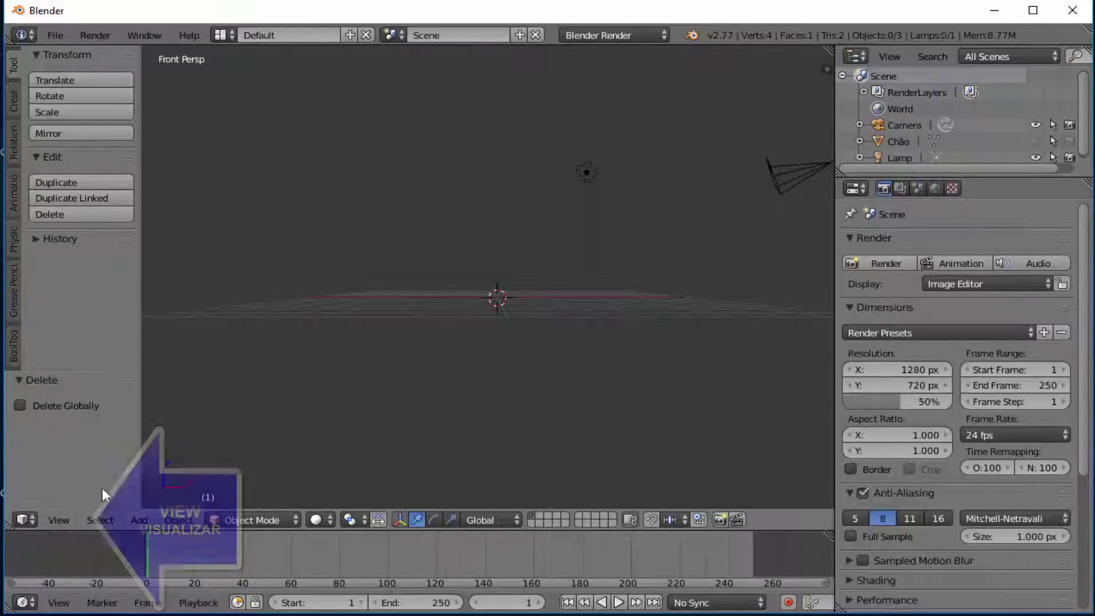
click(57, 520)
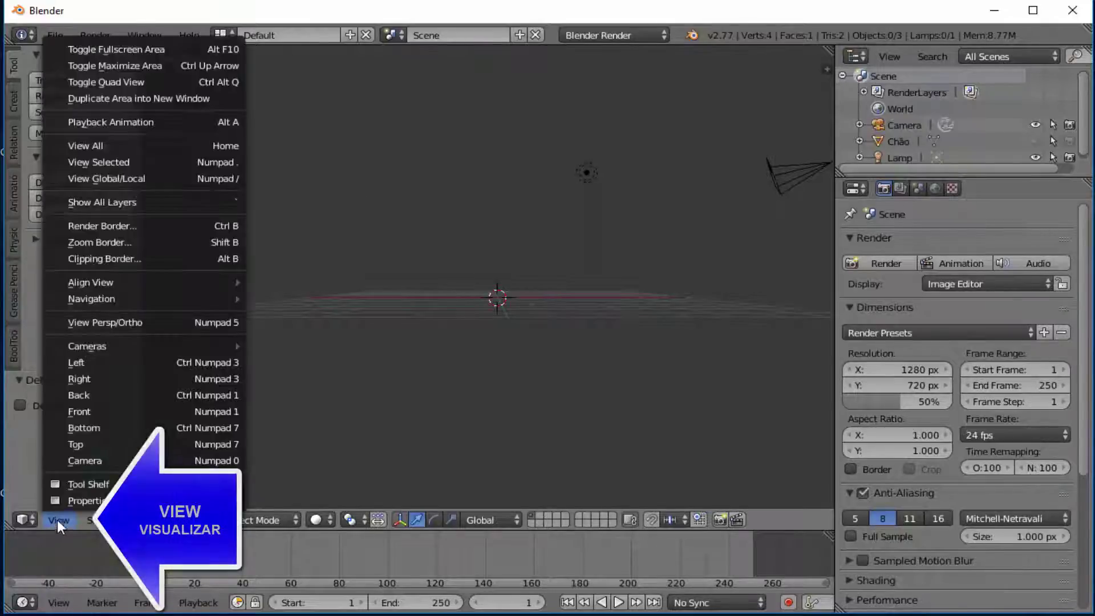
click(129, 321)
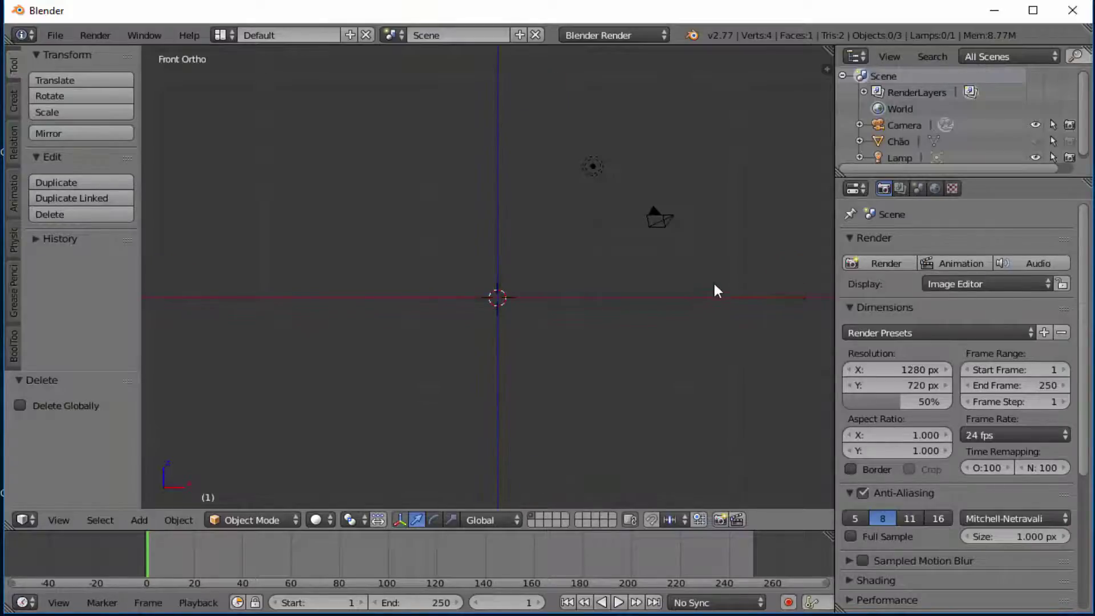
- Add a cylinder mesh at the origin and set its radius to 0.220
key(shift+a)
mouse_move(718, 288)
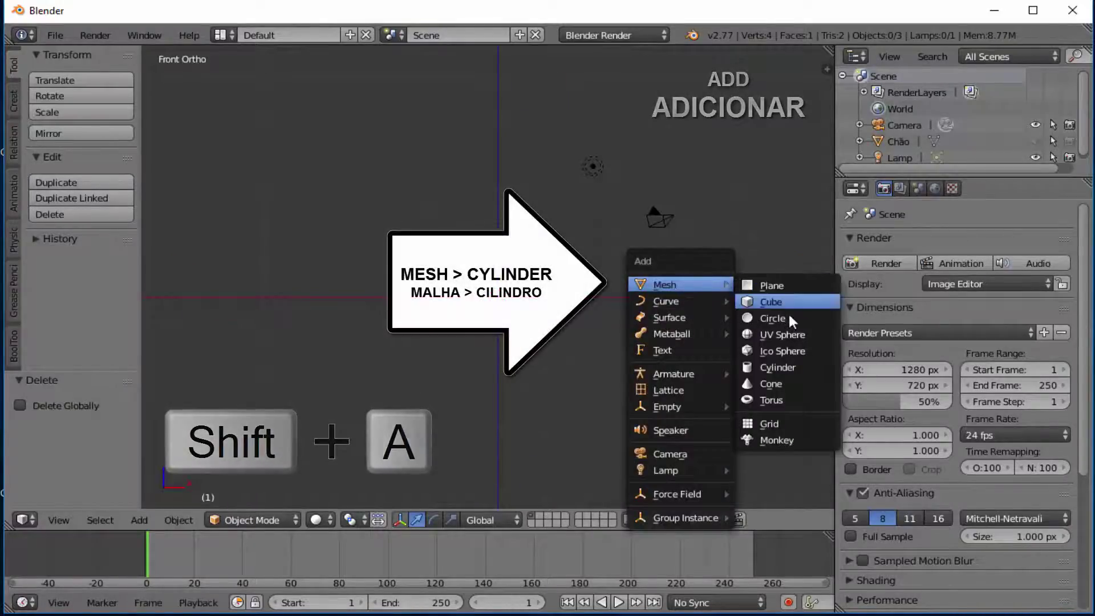
click(779, 367)
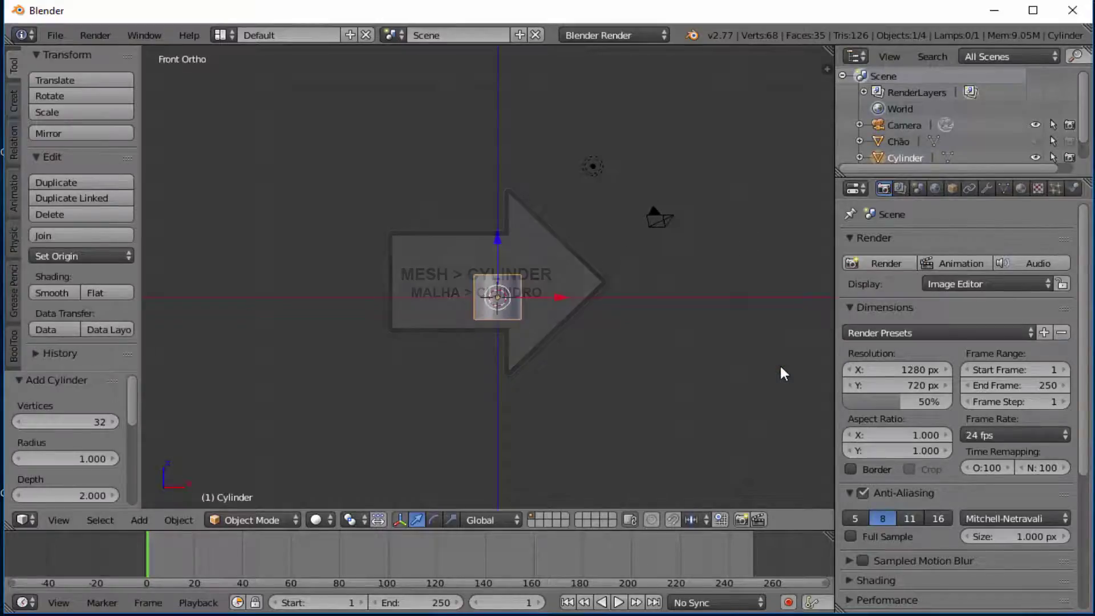
scroll(520, 397, up, 6)
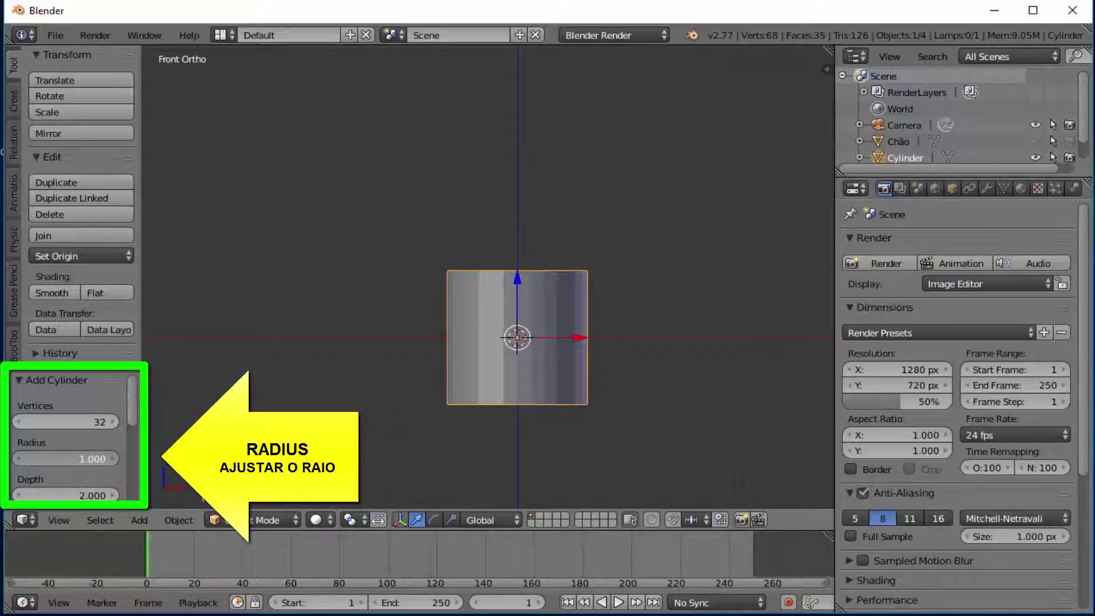
drag(57, 459, 1078, 465)
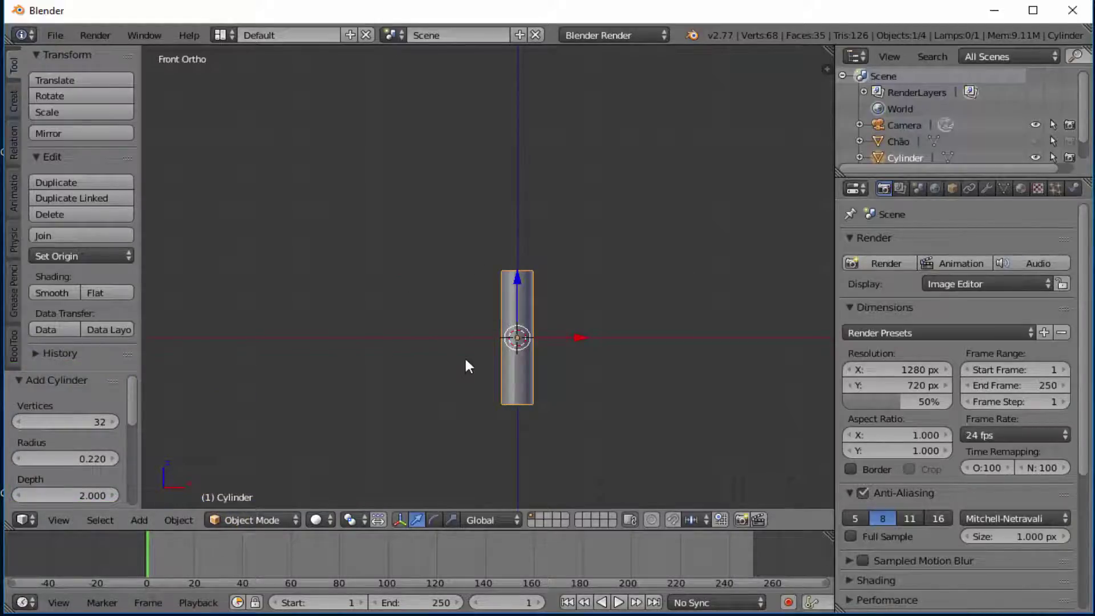
- In Edit Mode, move the whole cylinder mesh about -0.468 along X and about -1.023 along Z
click(259, 521)
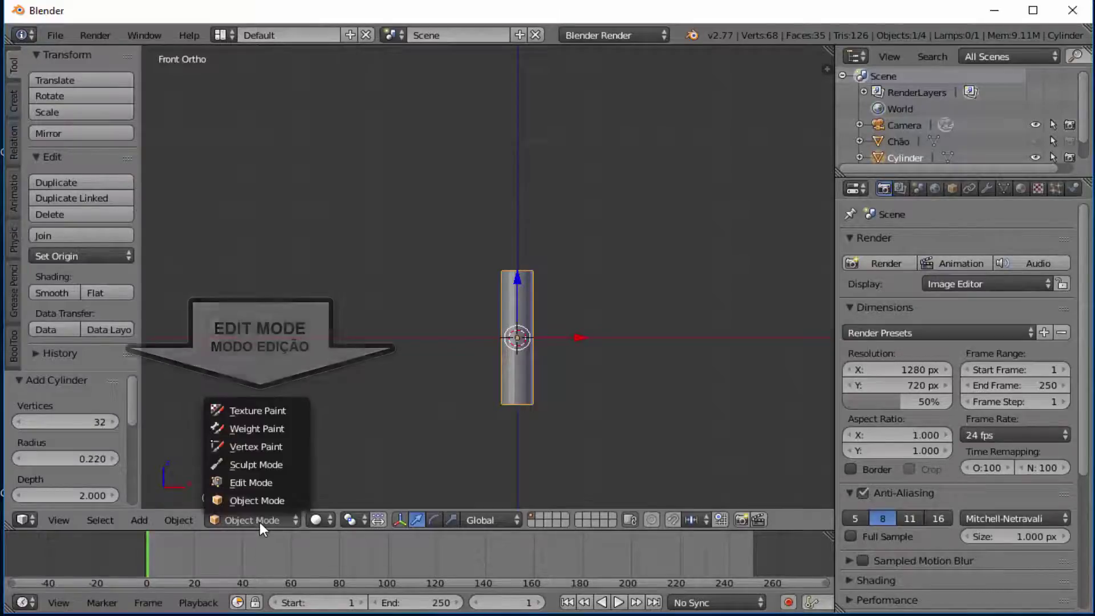
click(251, 483)
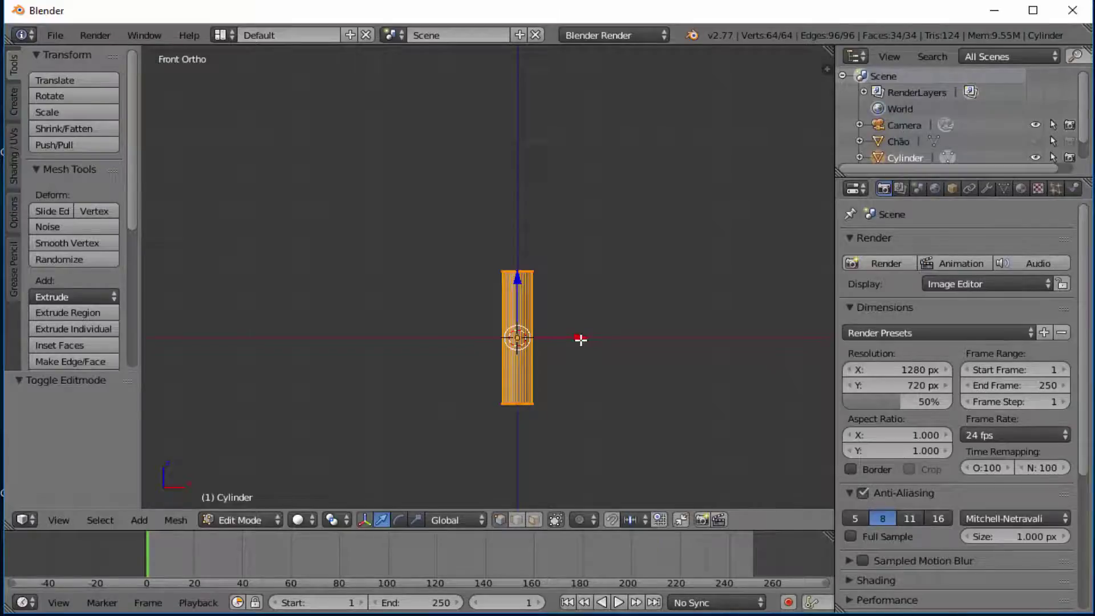
drag(580, 339, 547, 340)
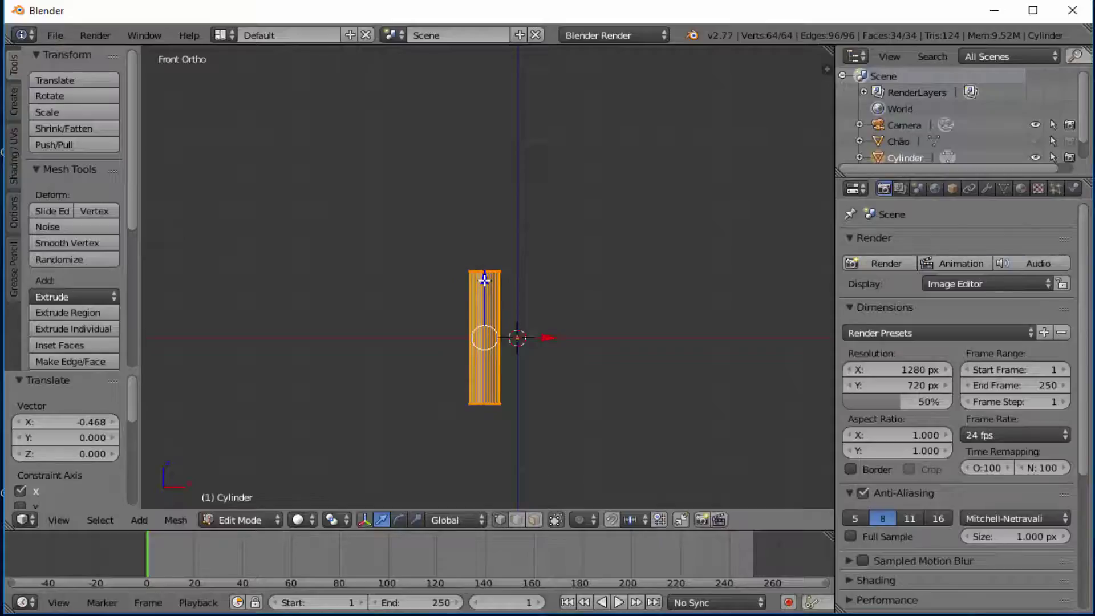
drag(484, 281, 478, 348)
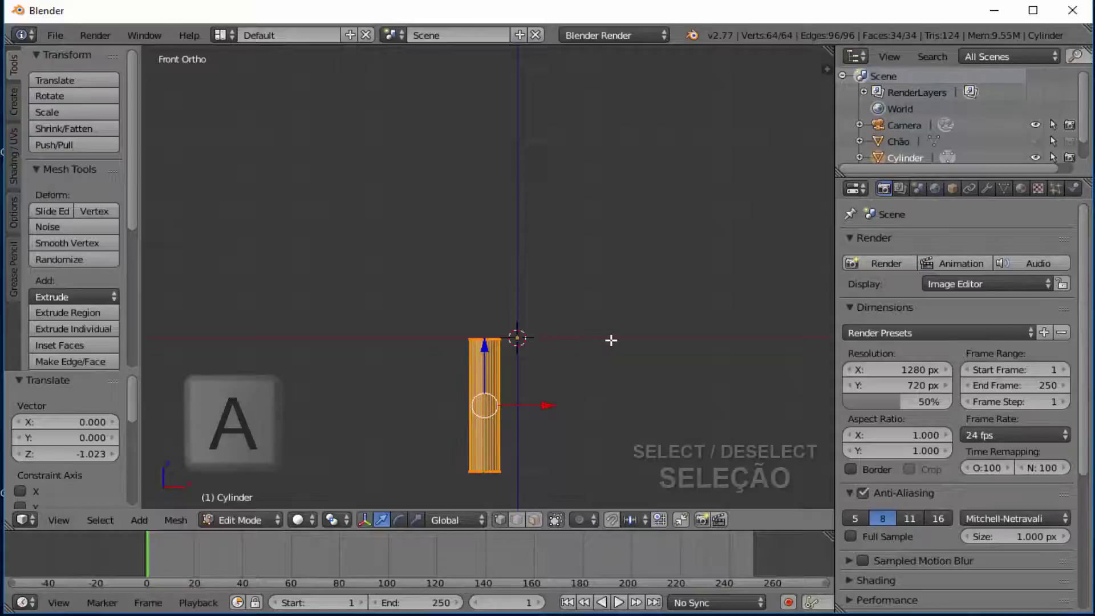
- Deselect the mesh and, in face selection mode, select only the cylinder's top cap face
key(a)
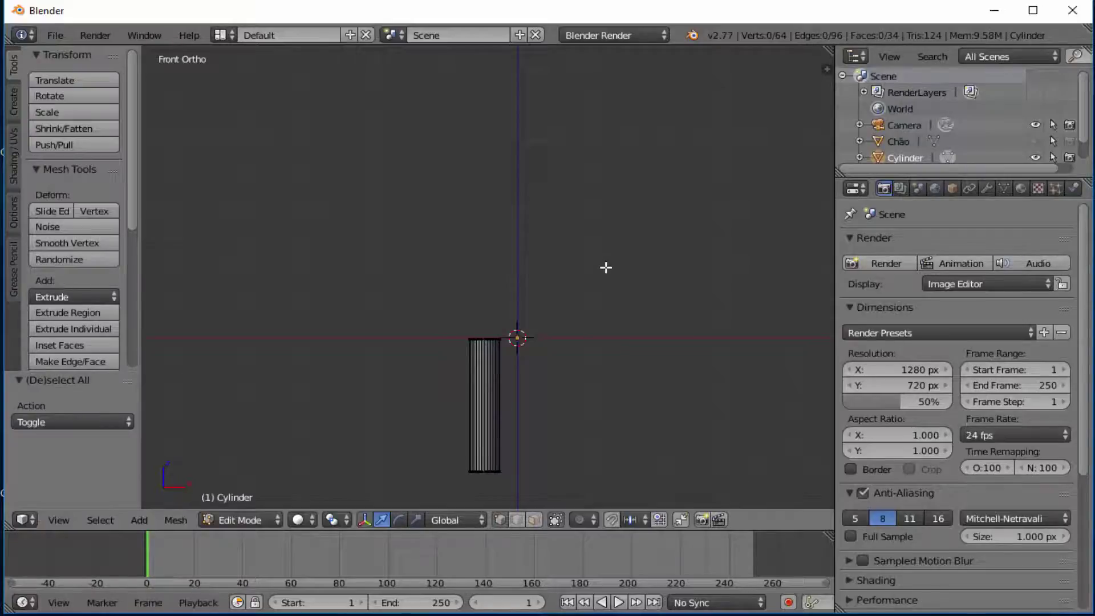
middle_drag(606, 267, 560, 329)
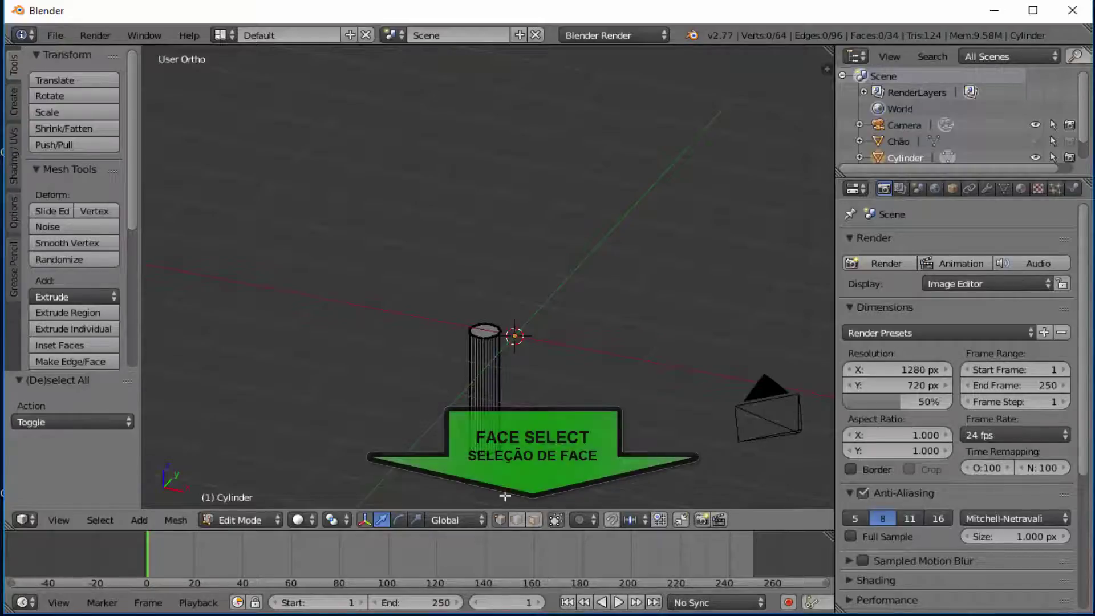
click(533, 519)
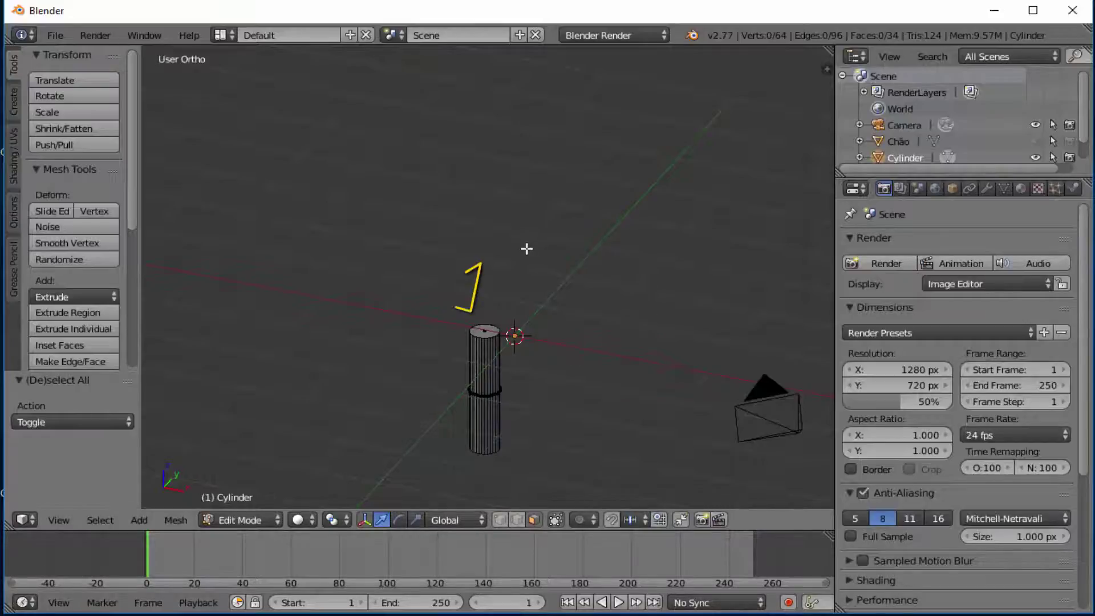
right_click(481, 329)
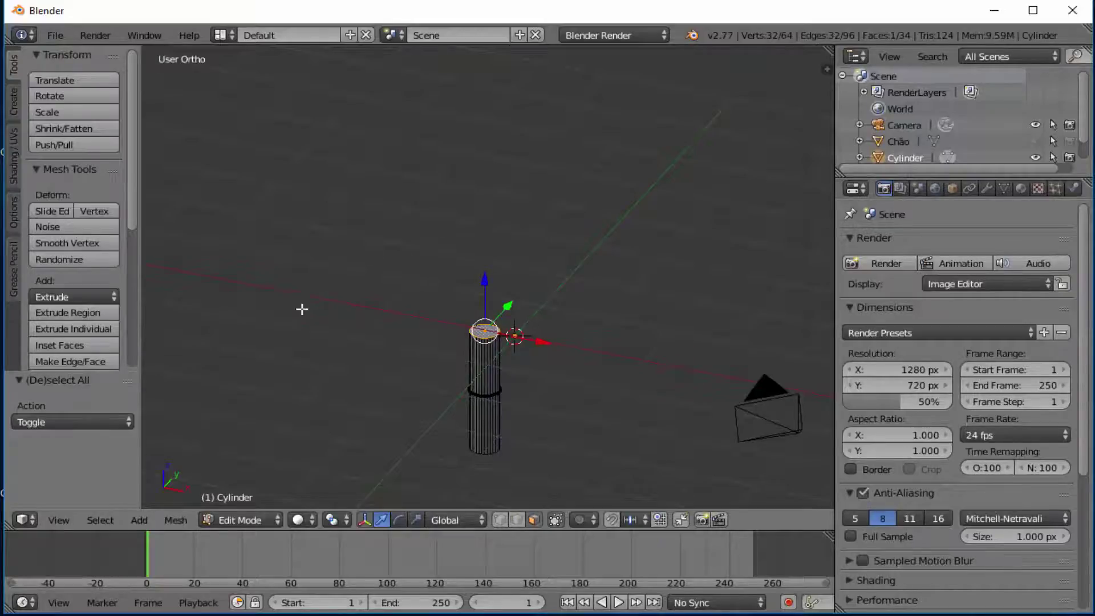
- Spin the selected top face 90° in 9 steps around the origin in front view to form a pipe elbow
click(57, 520)
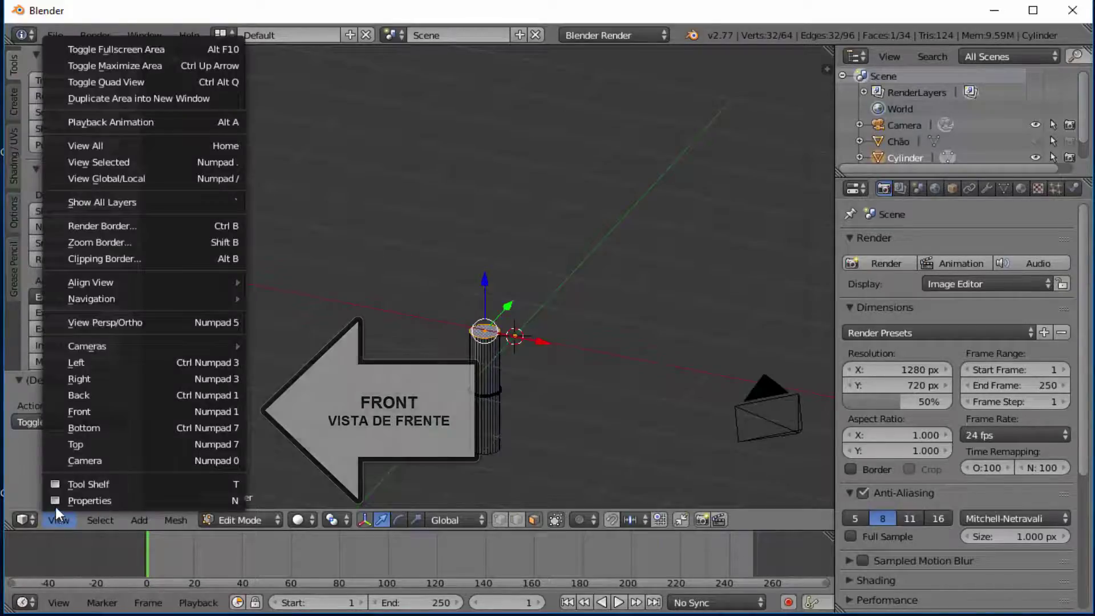
click(82, 412)
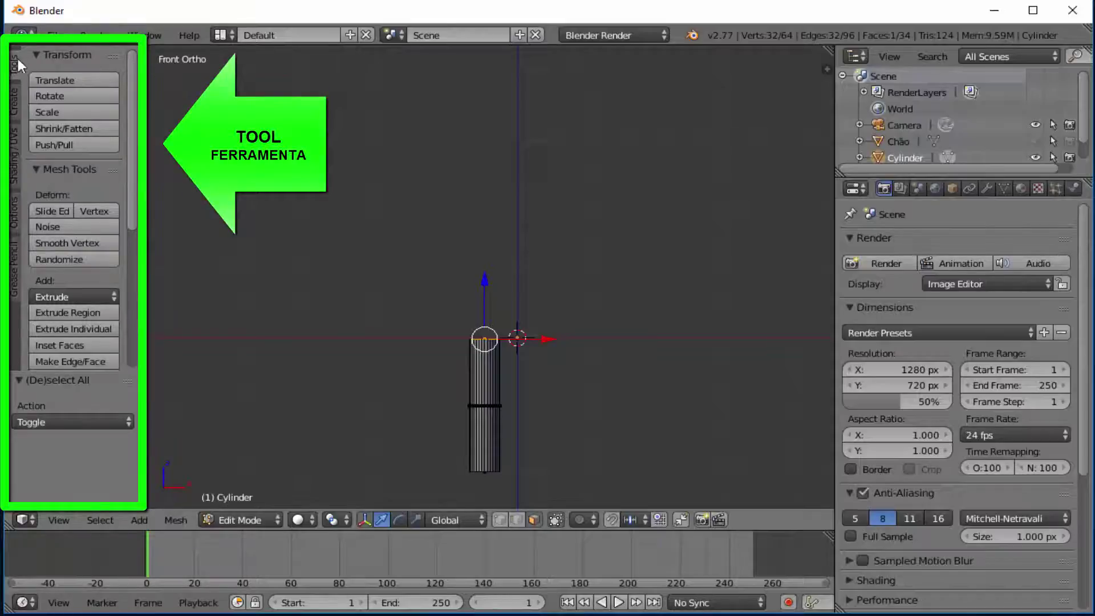
drag(133, 60, 130, 155)
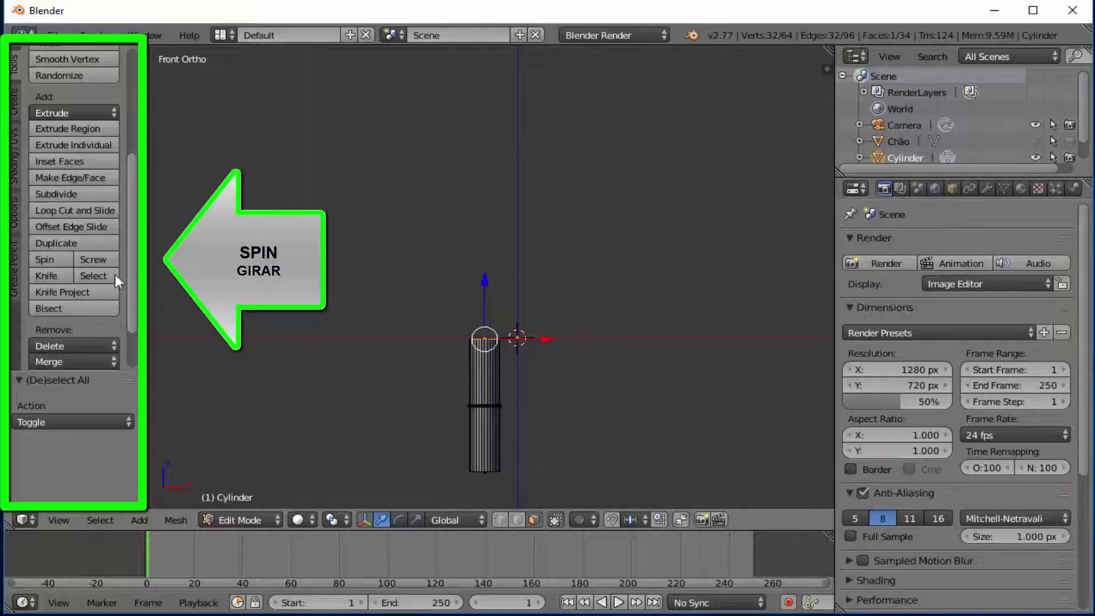
click(51, 257)
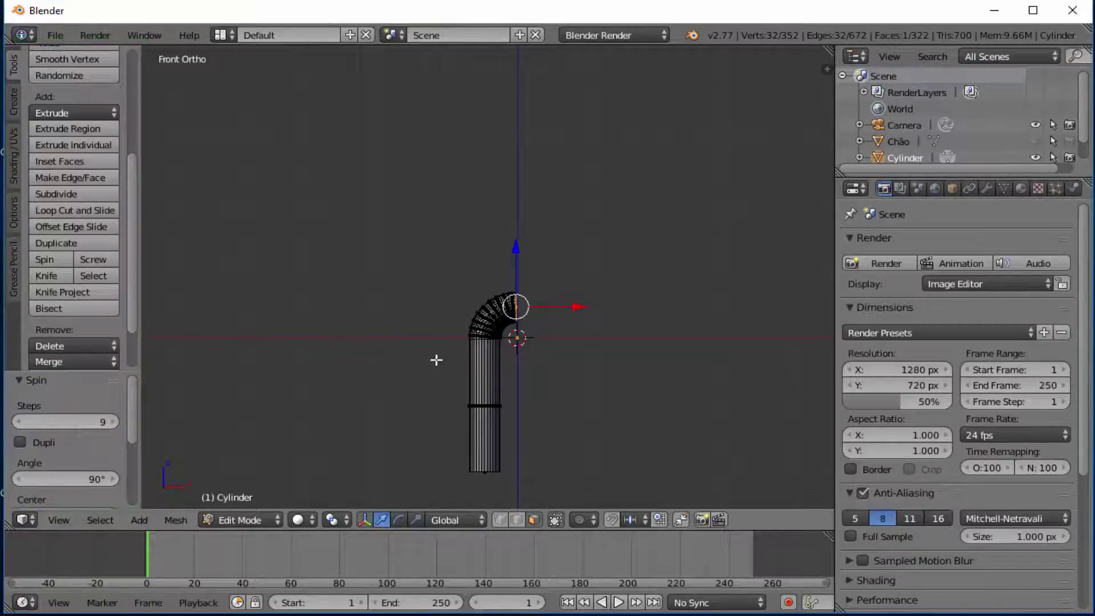
- Try a spin angle of 180° on the pipe bend and set it back to 90°
scroll(597, 384, up, 2)
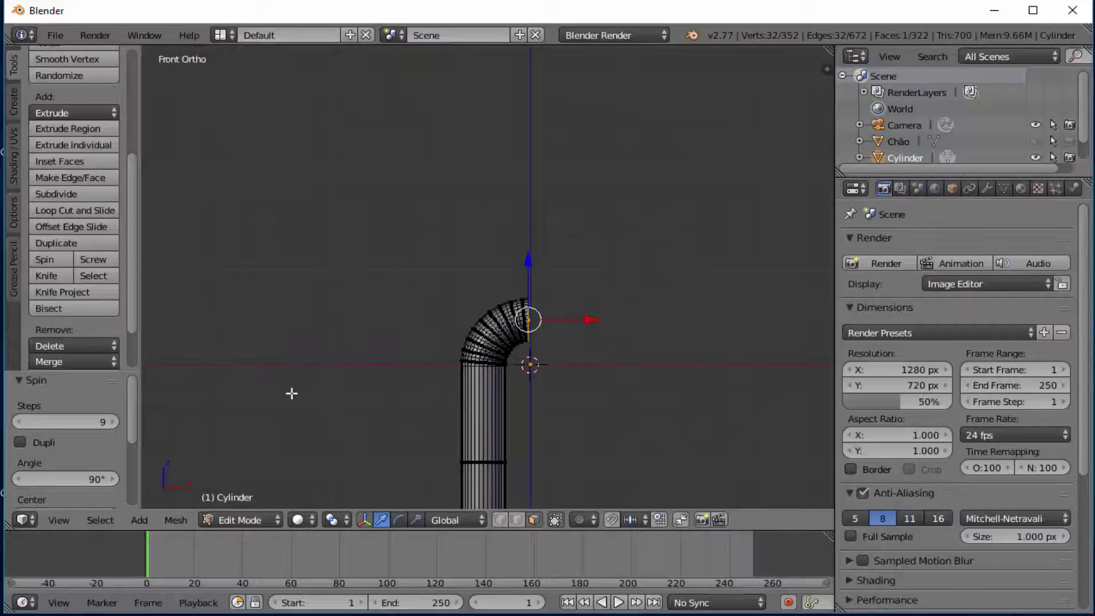
drag(86, 372, 104, 279)
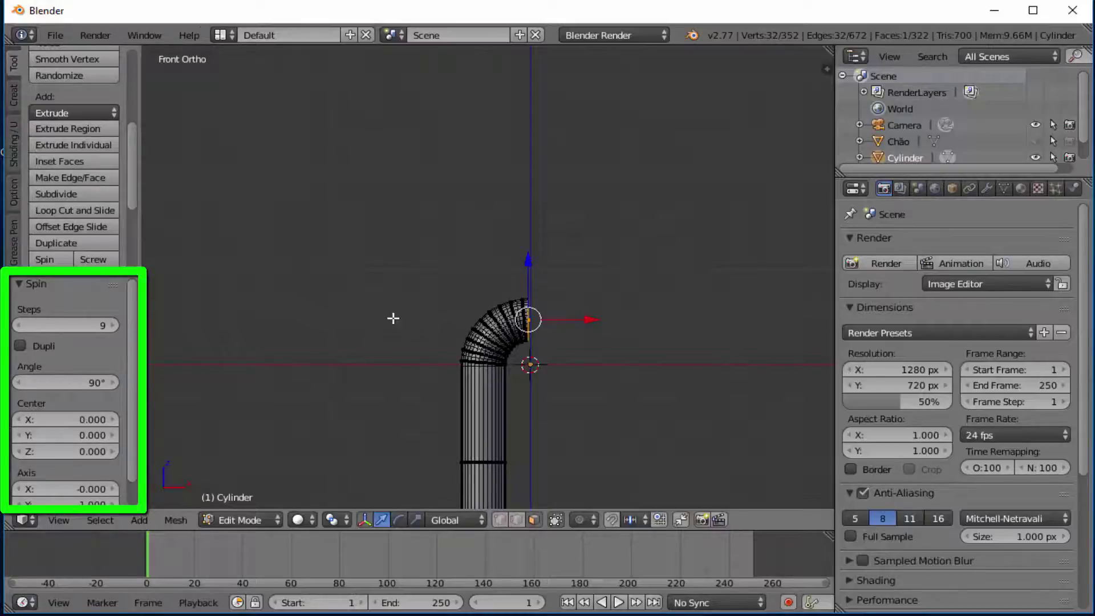
click(98, 385)
text(1)
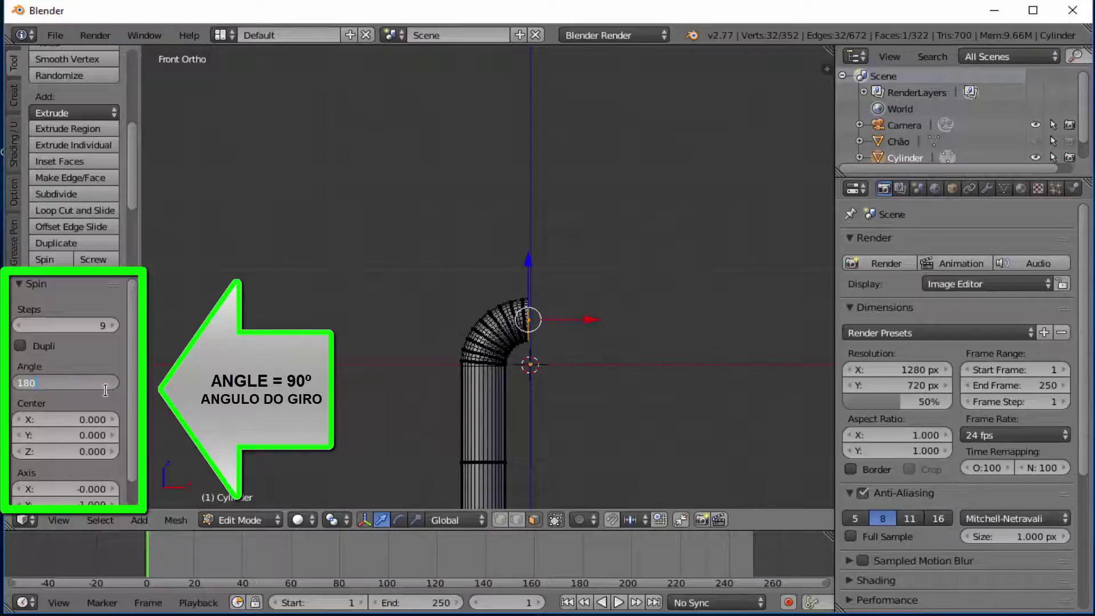
text(80)
key(Return)
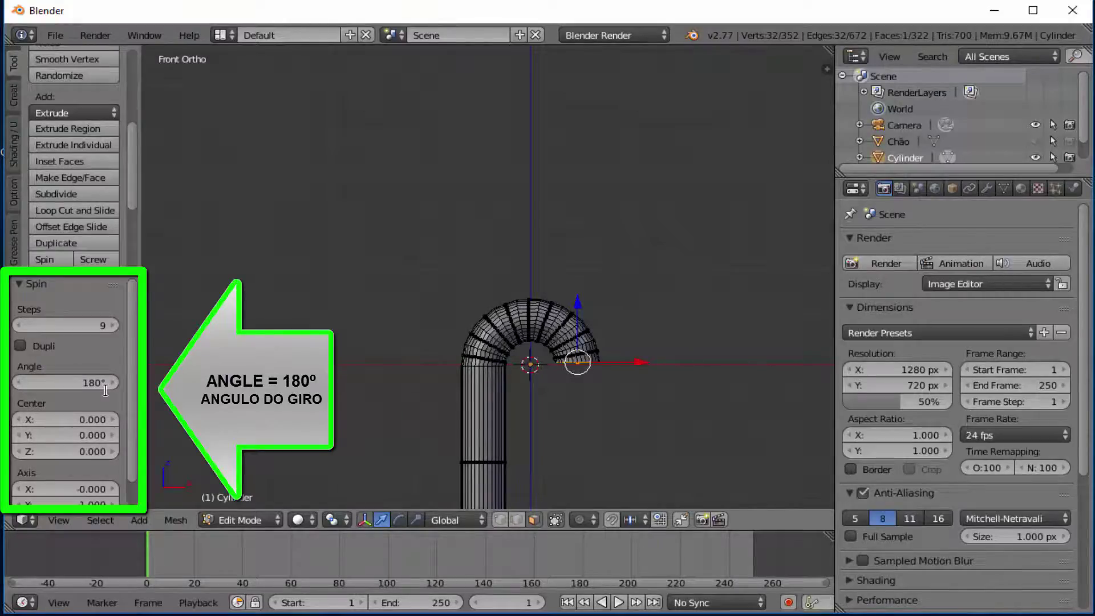
click(88, 381)
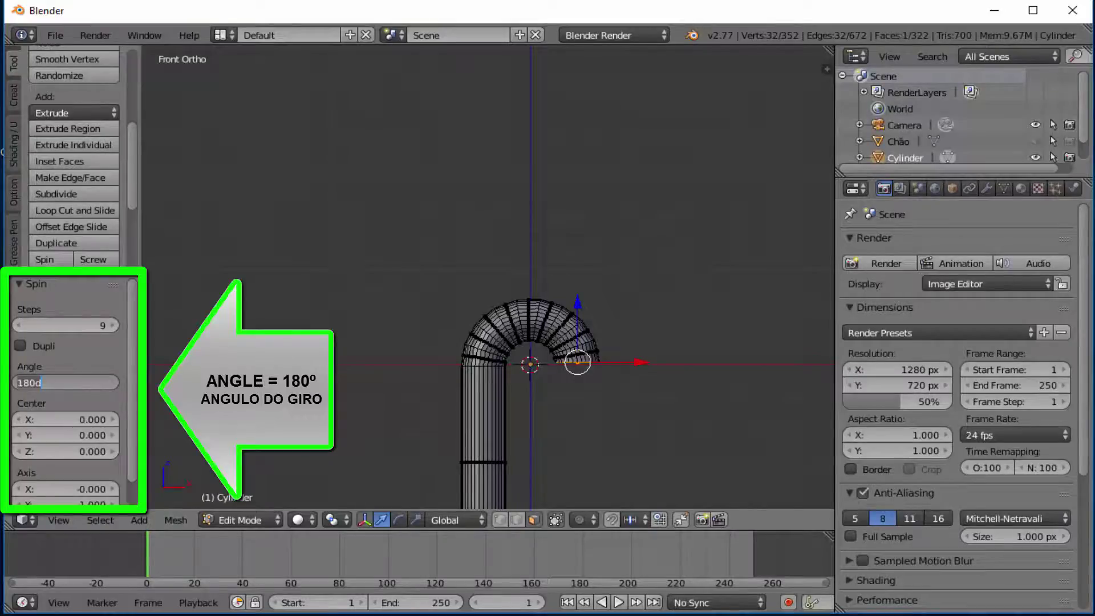
text(90)
key(Return)
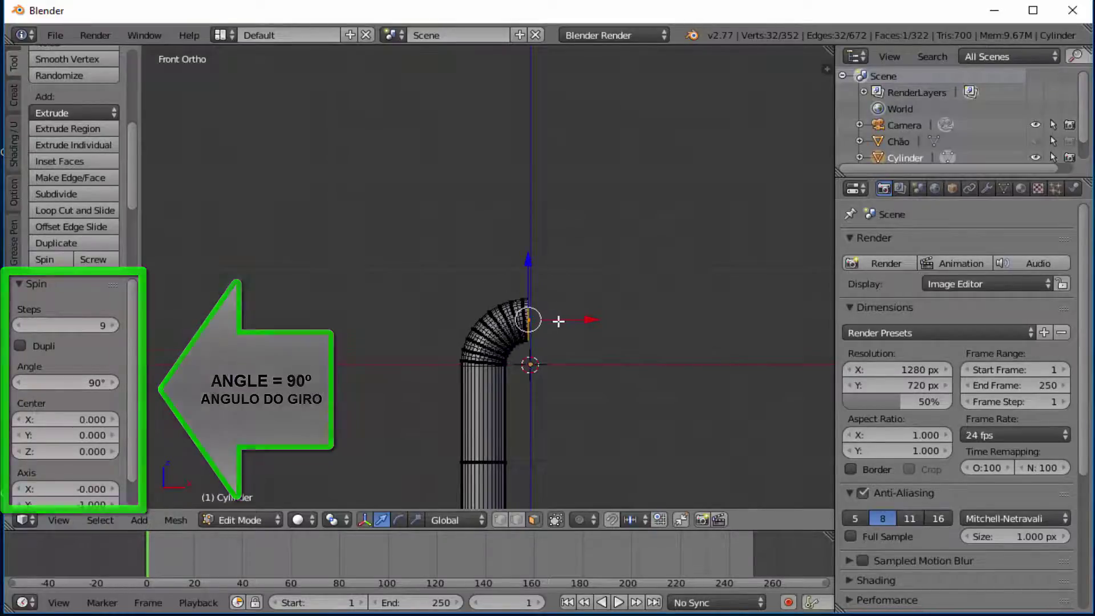
- Select the entire bent pipe mesh and add a Mirror modifier on the X axis
scroll(580, 320, down, 3)
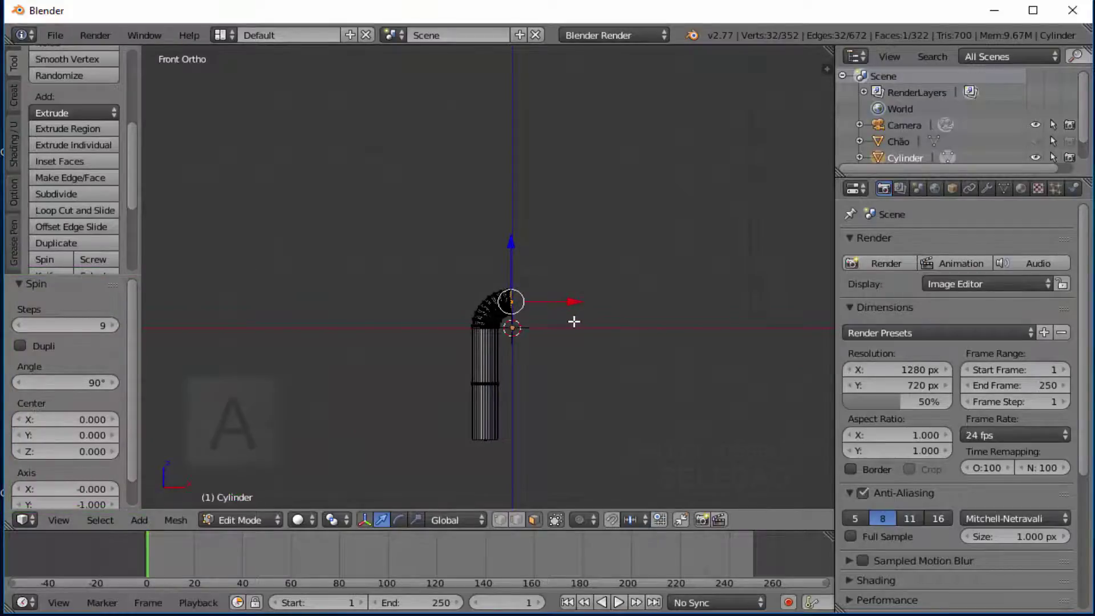
key(a)
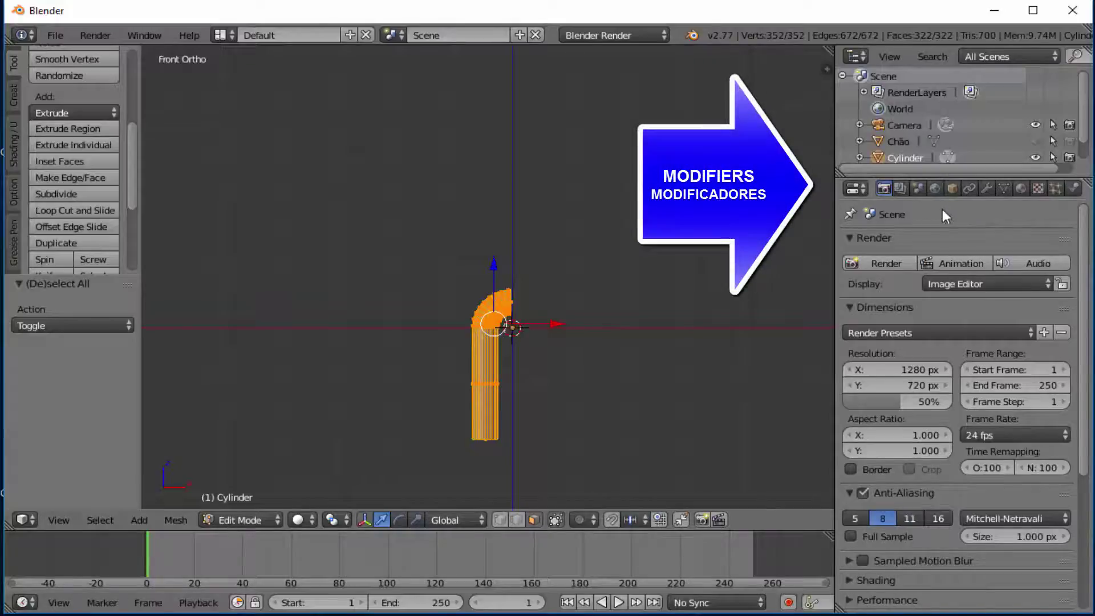
click(986, 189)
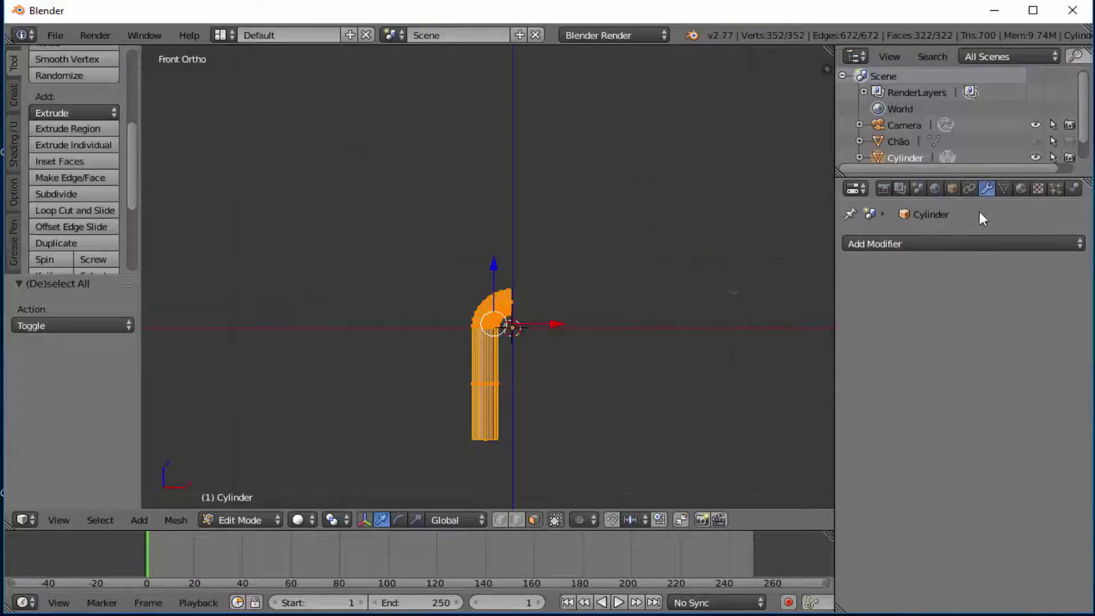
click(887, 243)
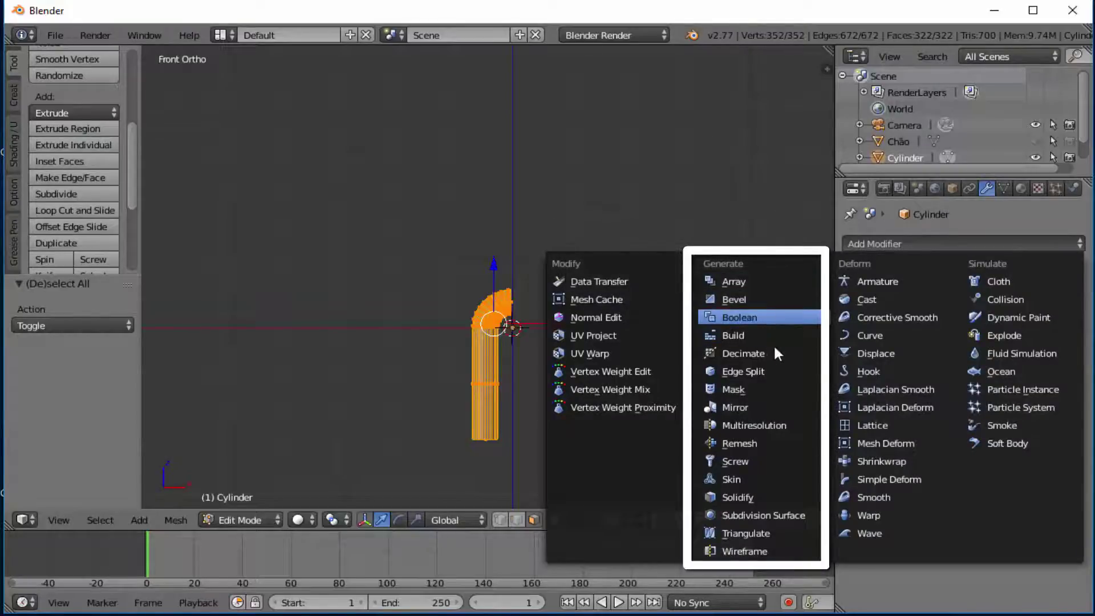
click(743, 405)
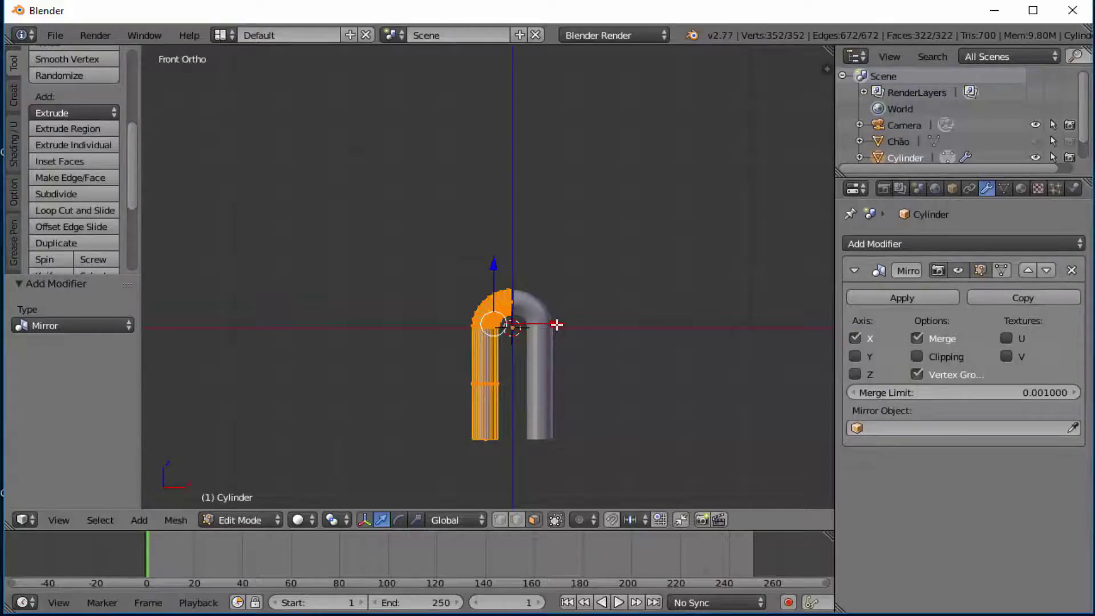
- Move the selected pipe mesh about -3.269 along X to separate the mirrored halves, and return to Object Mode
drag(557, 324, 366, 313)
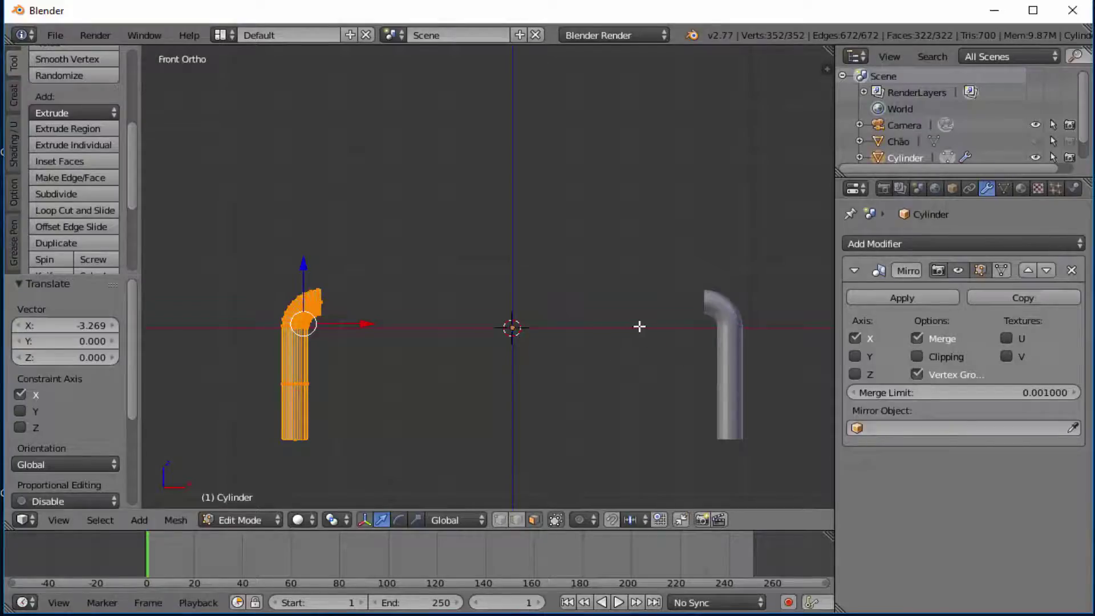
click(254, 519)
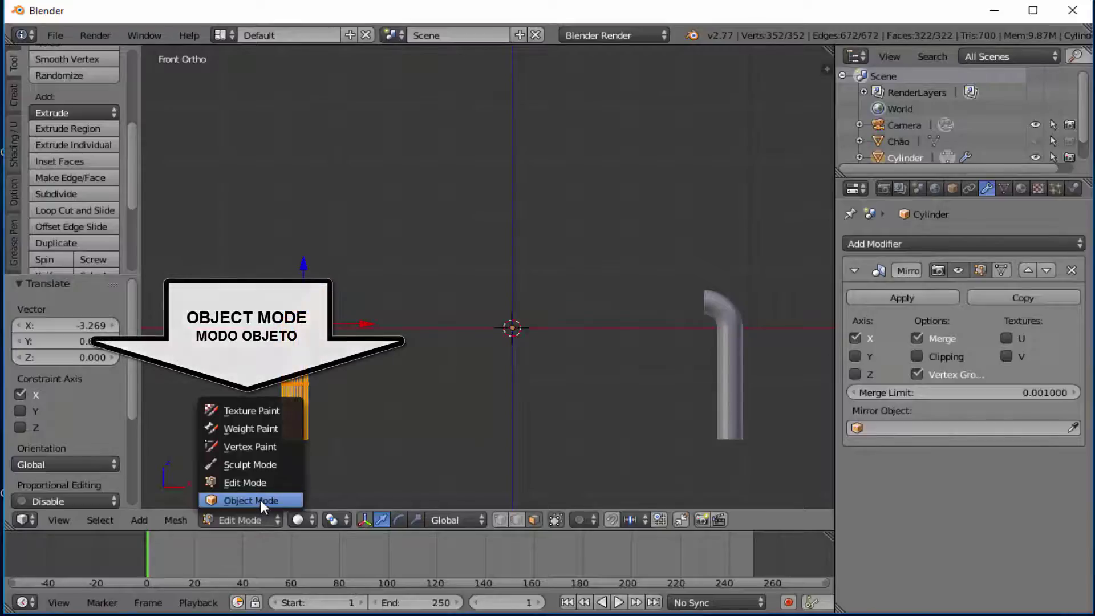
click(258, 500)
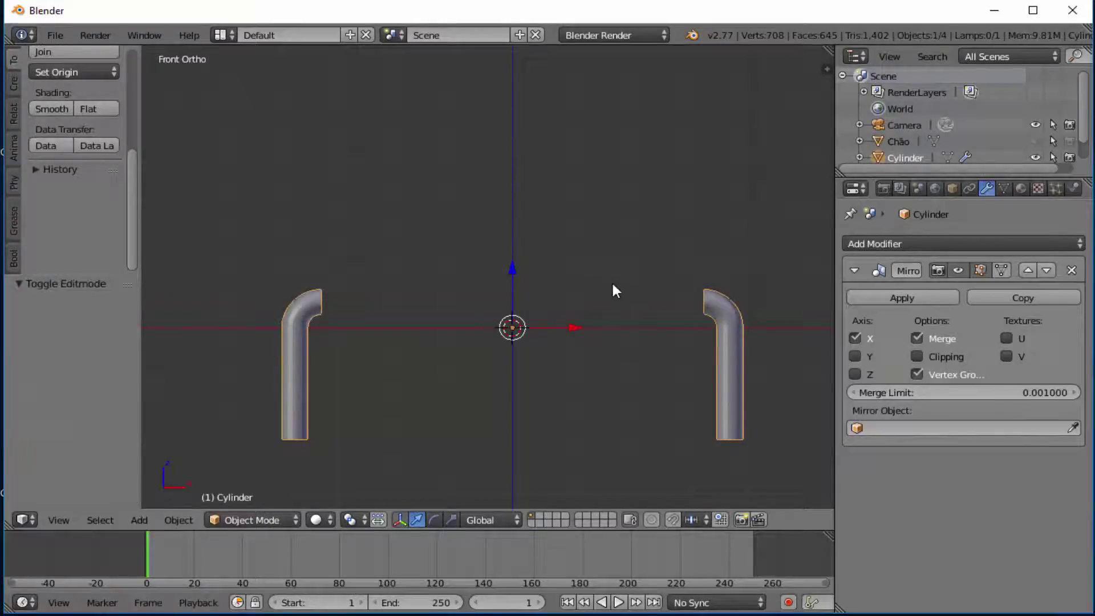
- Apply the Mirror modifier to the pipe object and enter Edit Mode
click(907, 296)
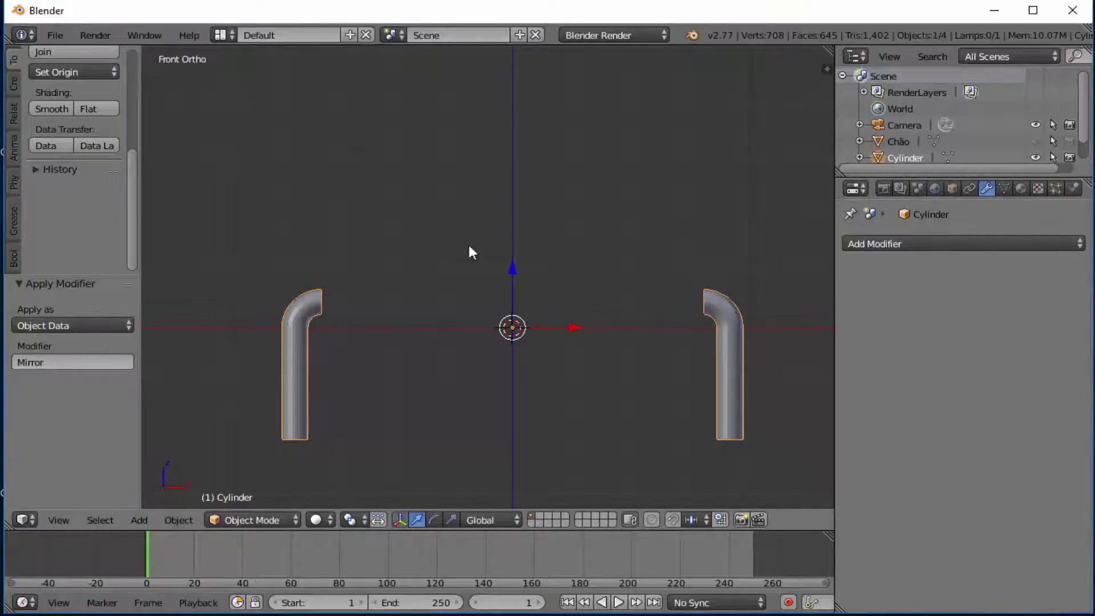
click(222, 513)
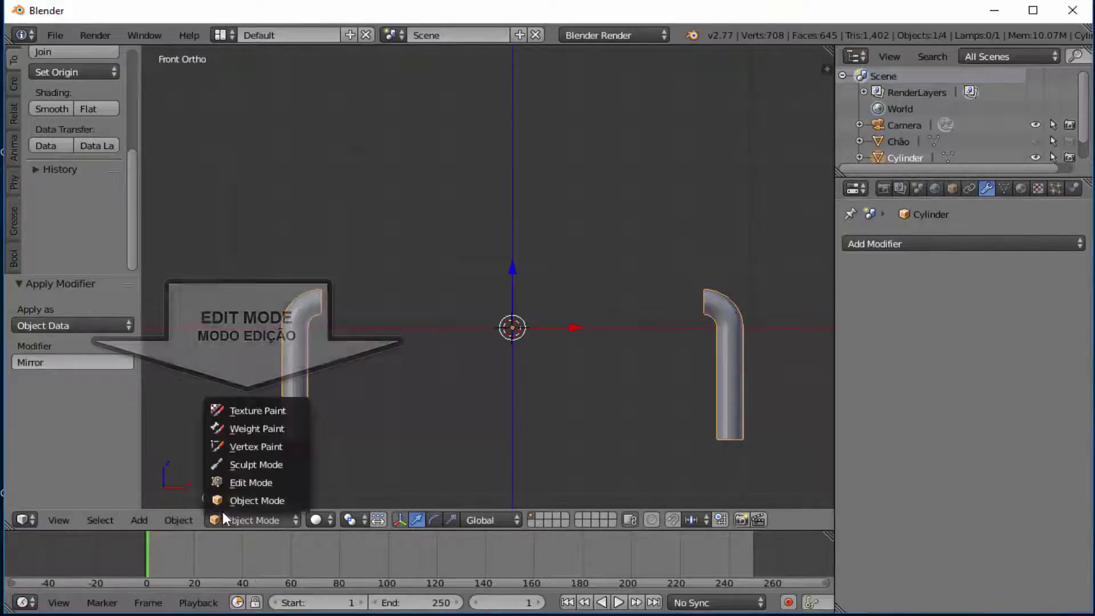
click(236, 484)
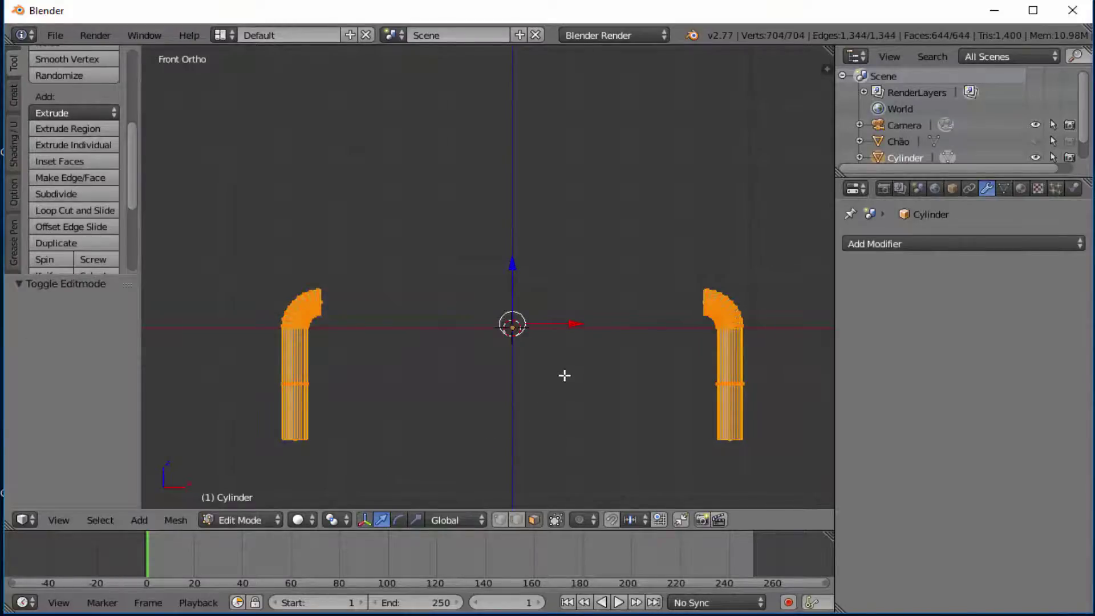
- Clear the selection and select the two open-facing end faces of the left and right elbows
middle_drag(562, 376, 477, 384)
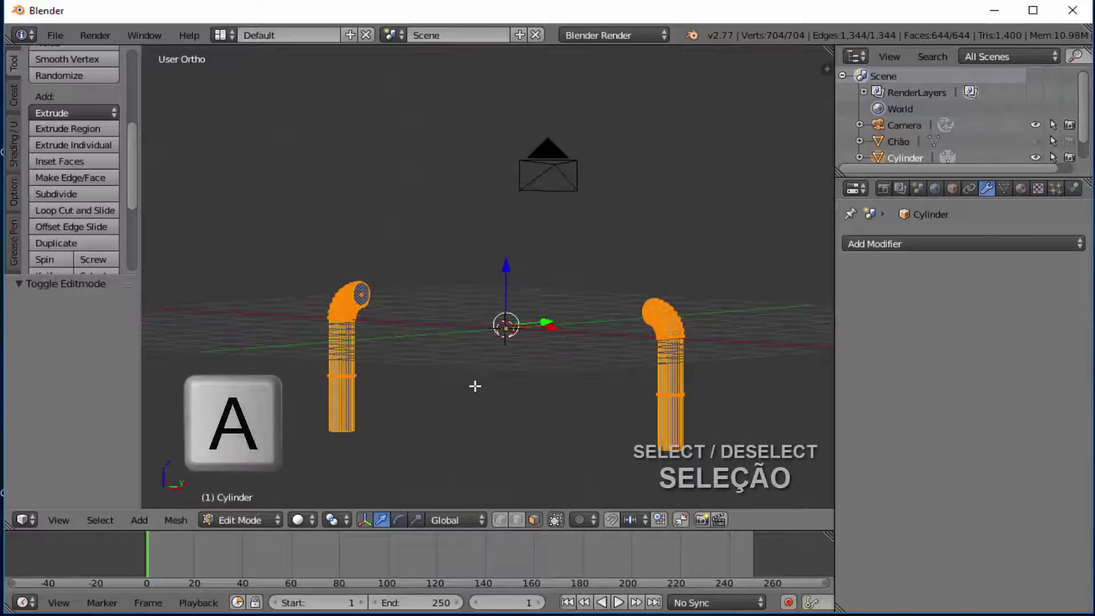
key(a)
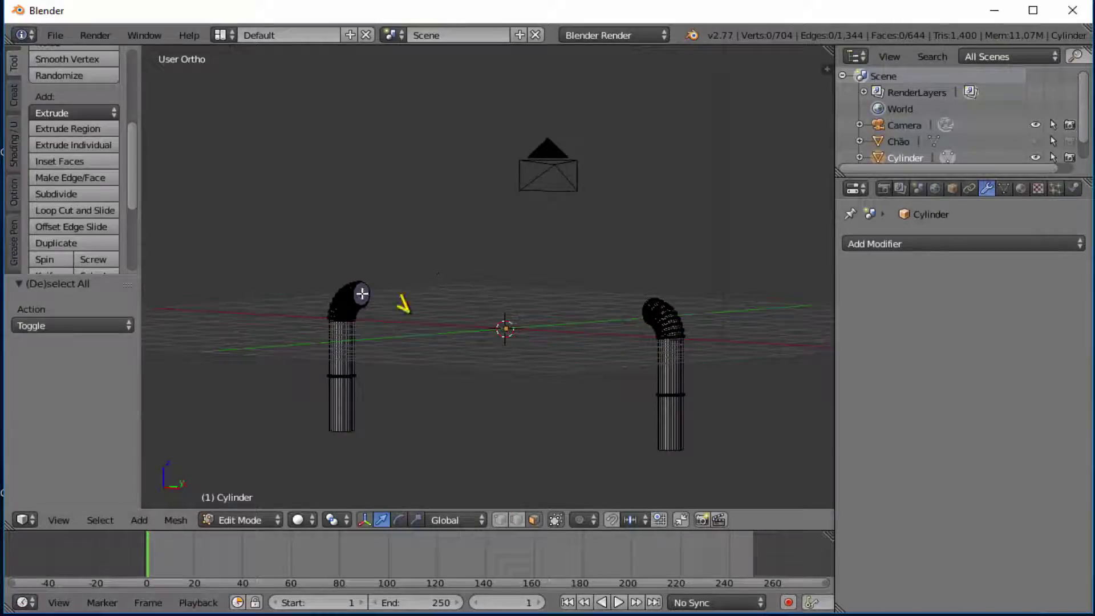
right_click(361, 294)
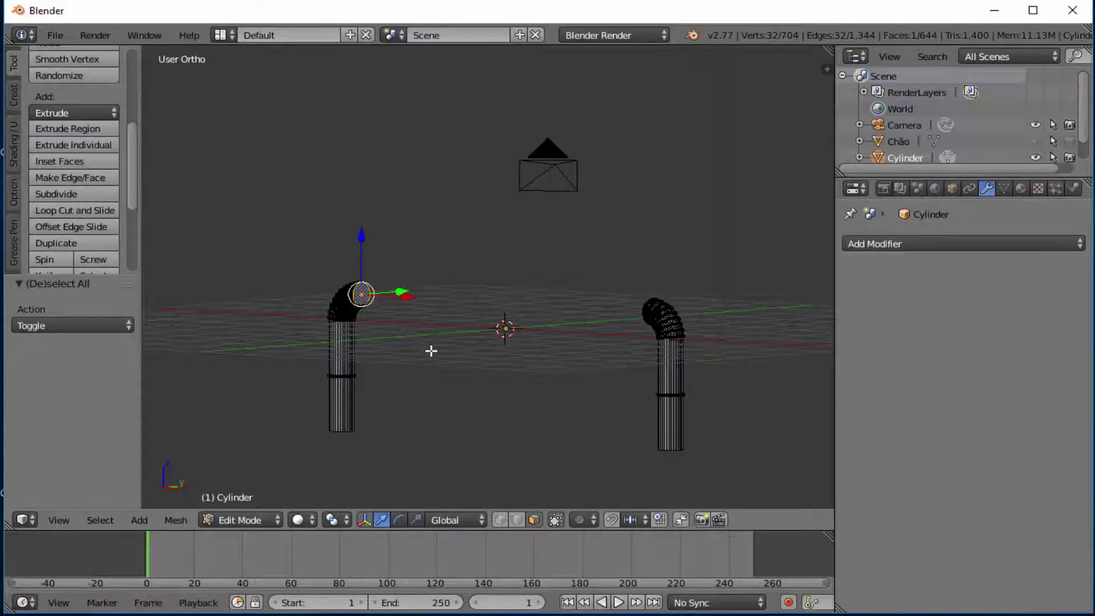
middle_drag(429, 350, 597, 366)
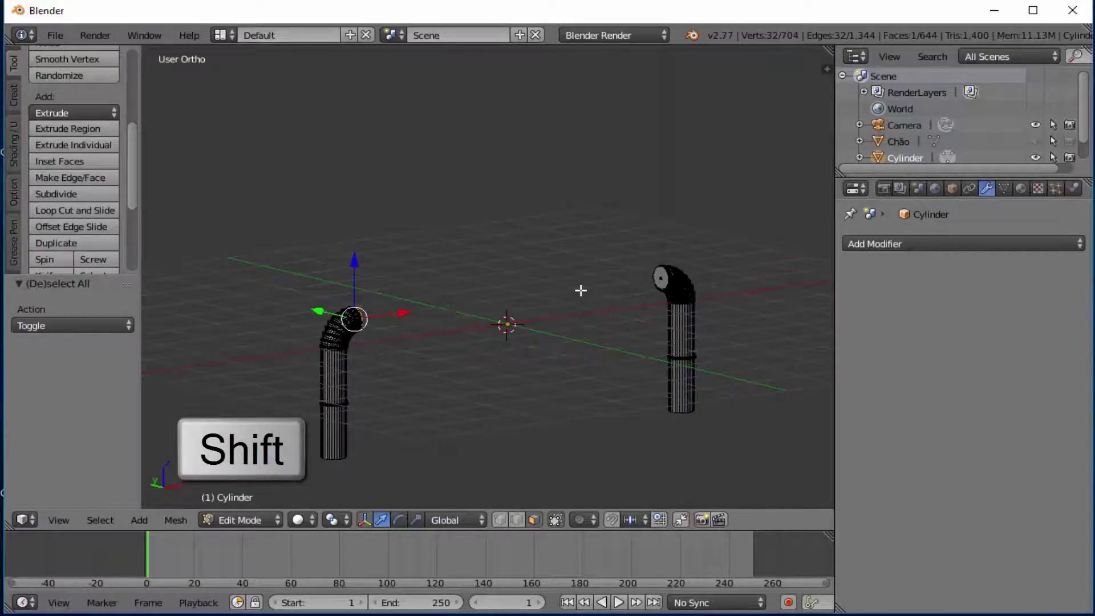
shift+right_click(660, 279)
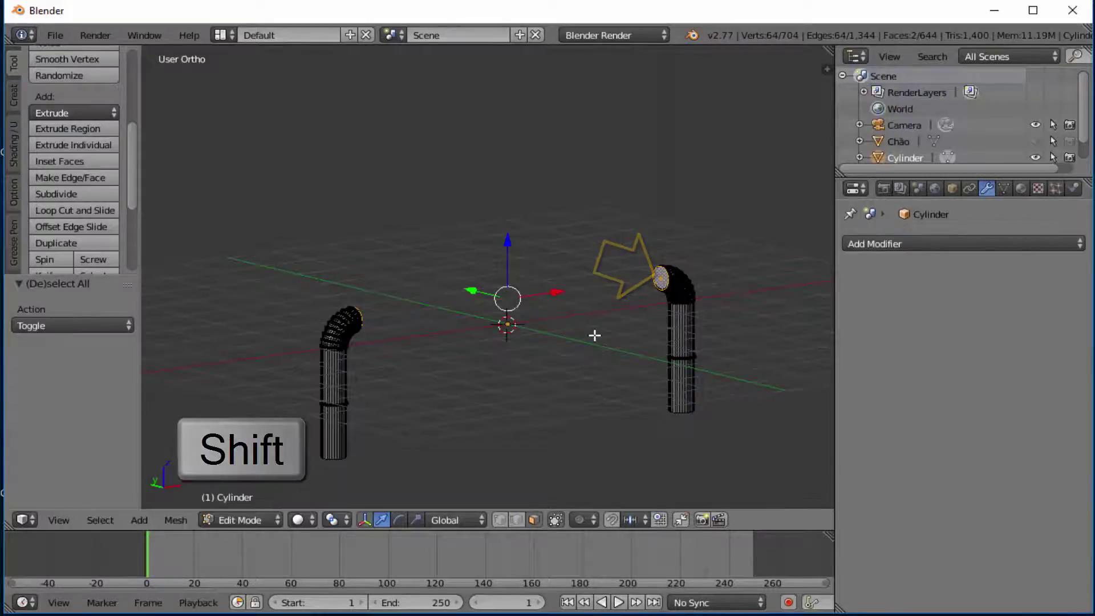
- Connect the two selected elbow end faces with Bridge Edge Loops in front view and return to Object Mode
middle_drag(593, 335, 291, 364)
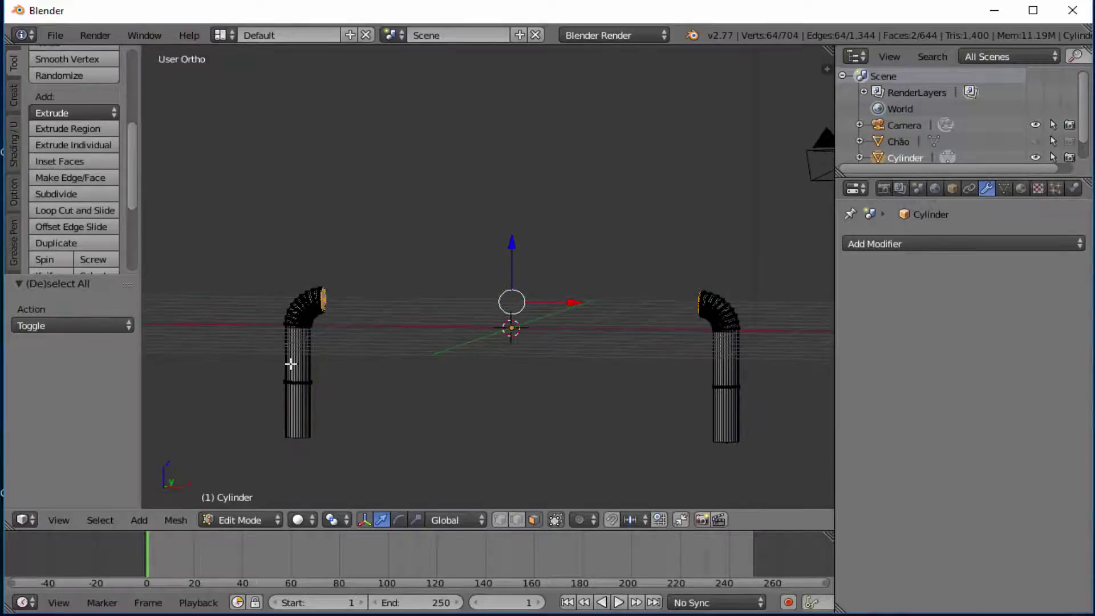
click(57, 519)
click(99, 408)
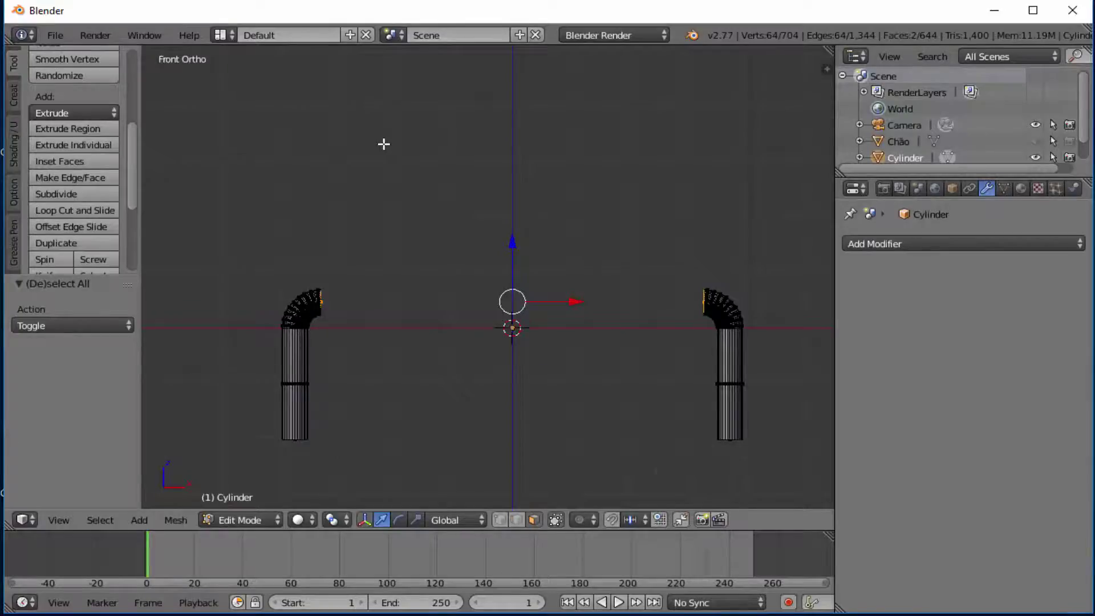
key(w)
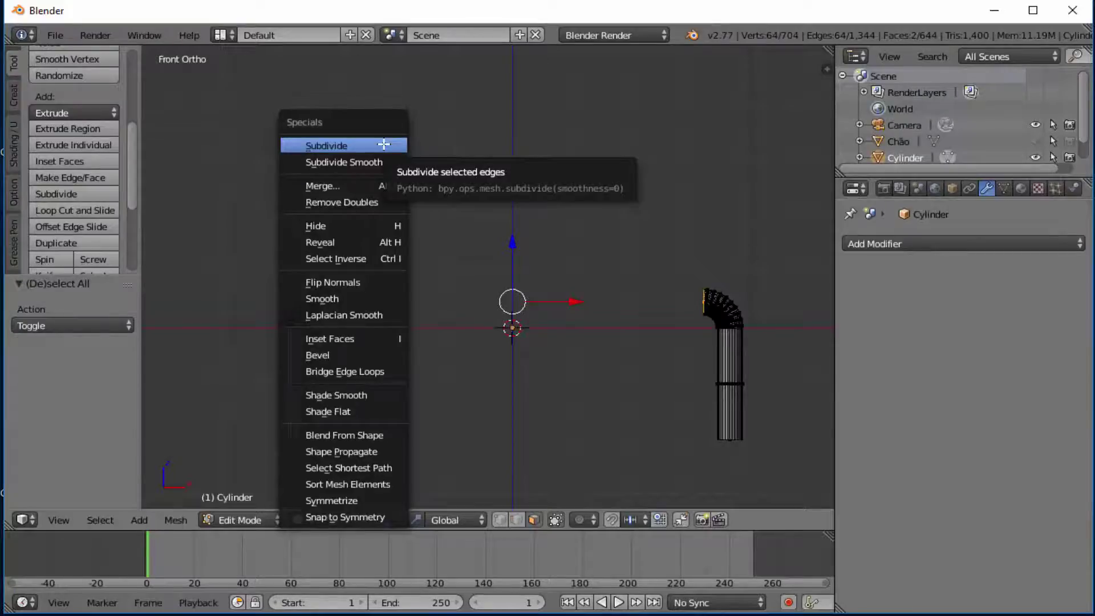
click(373, 371)
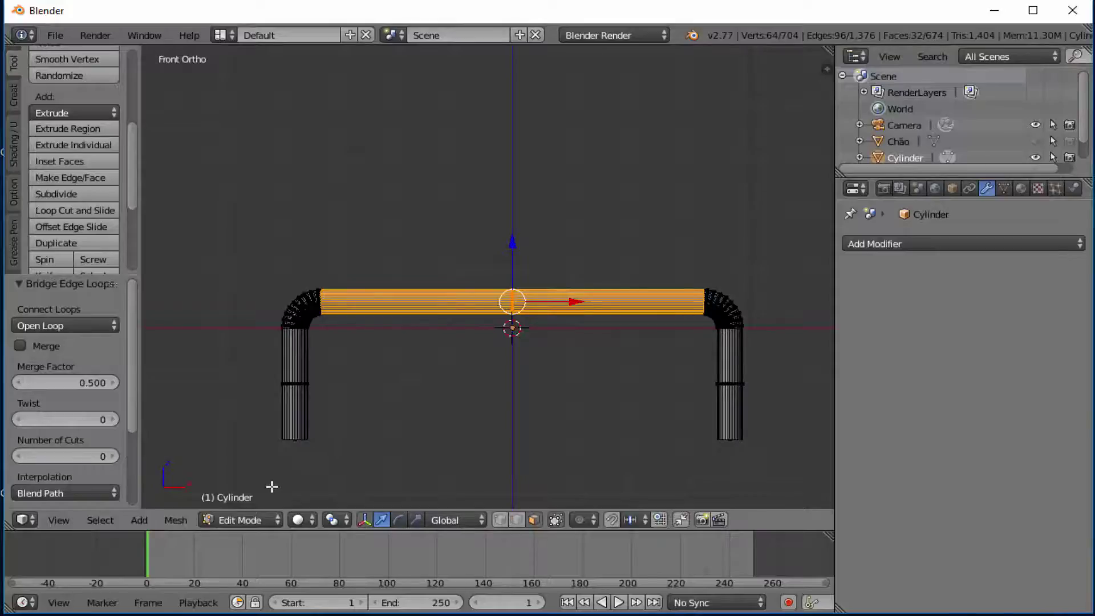
click(231, 522)
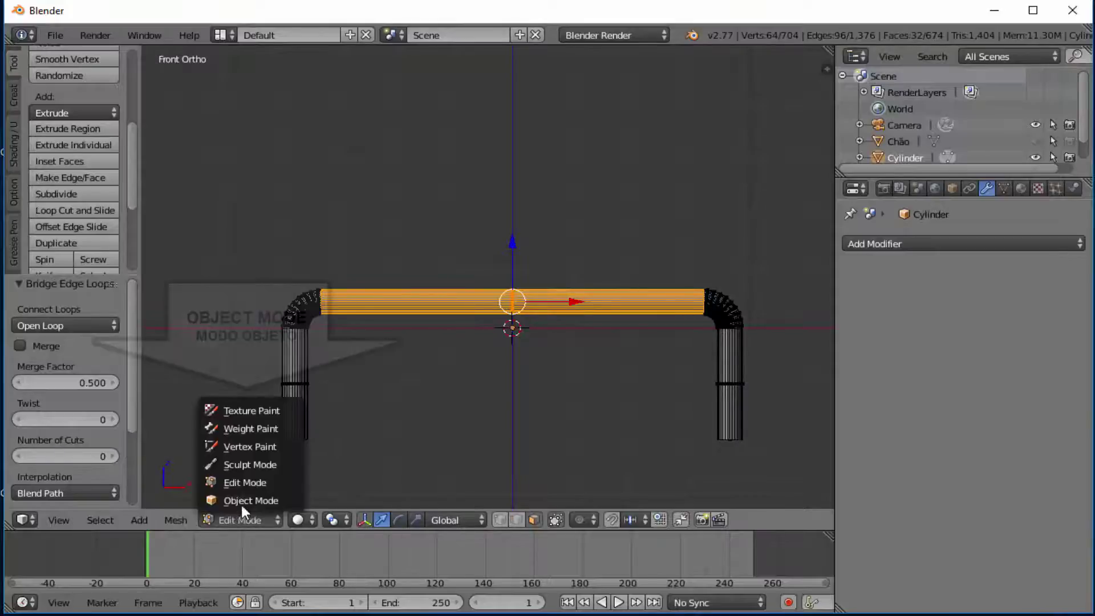
click(244, 502)
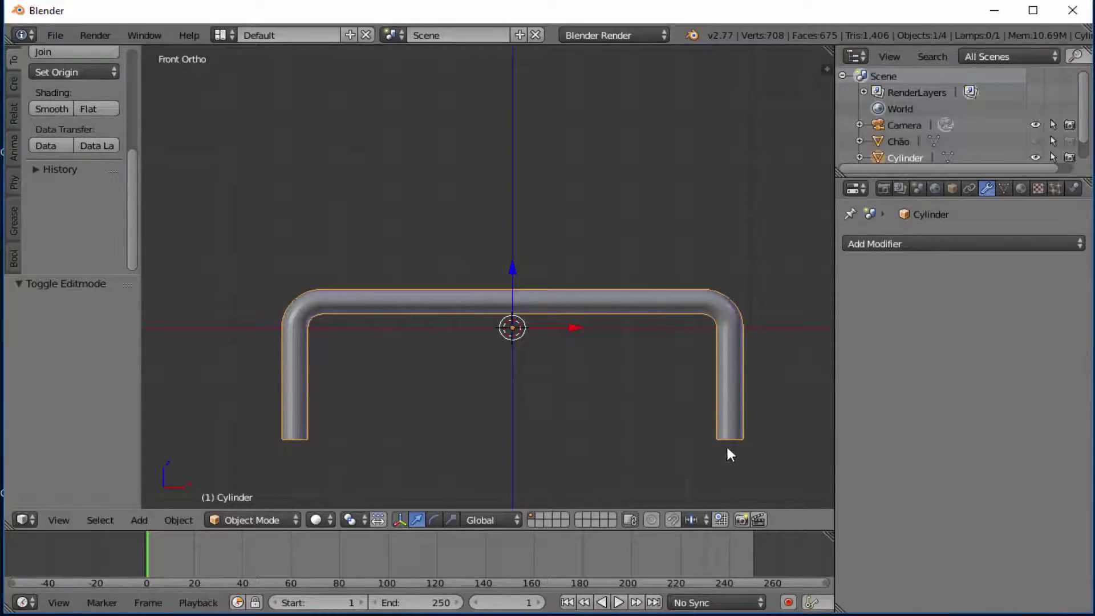
- In Edit Mode, clear the selection and select the bottom end faces of both vertical pipe legs
click(252, 515)
click(252, 484)
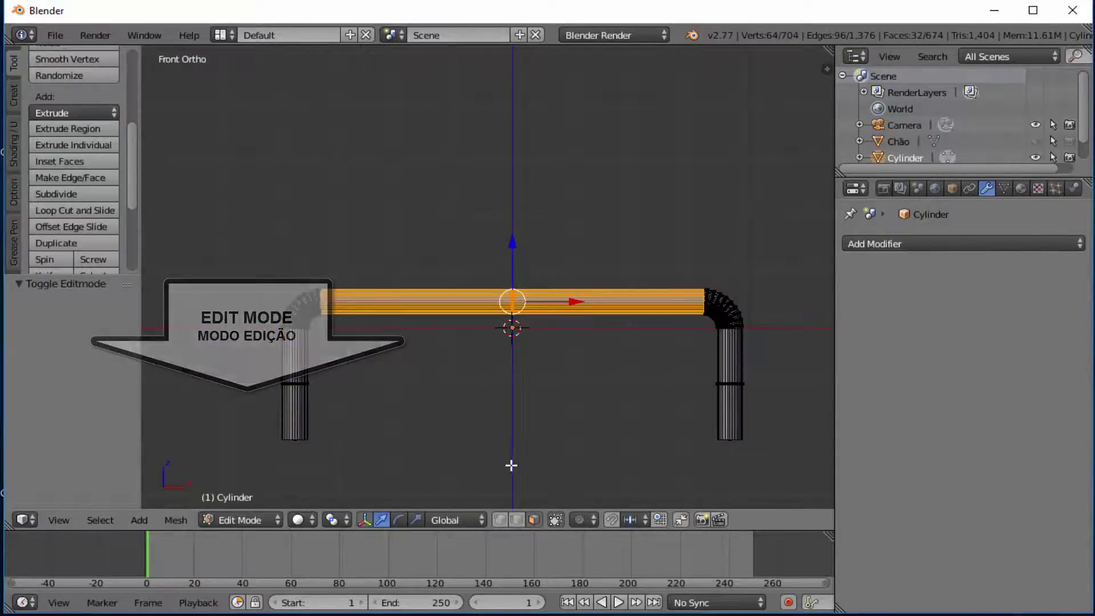
middle_drag(512, 464, 513, 457)
middle_drag(512, 433, 511, 369)
key(a)
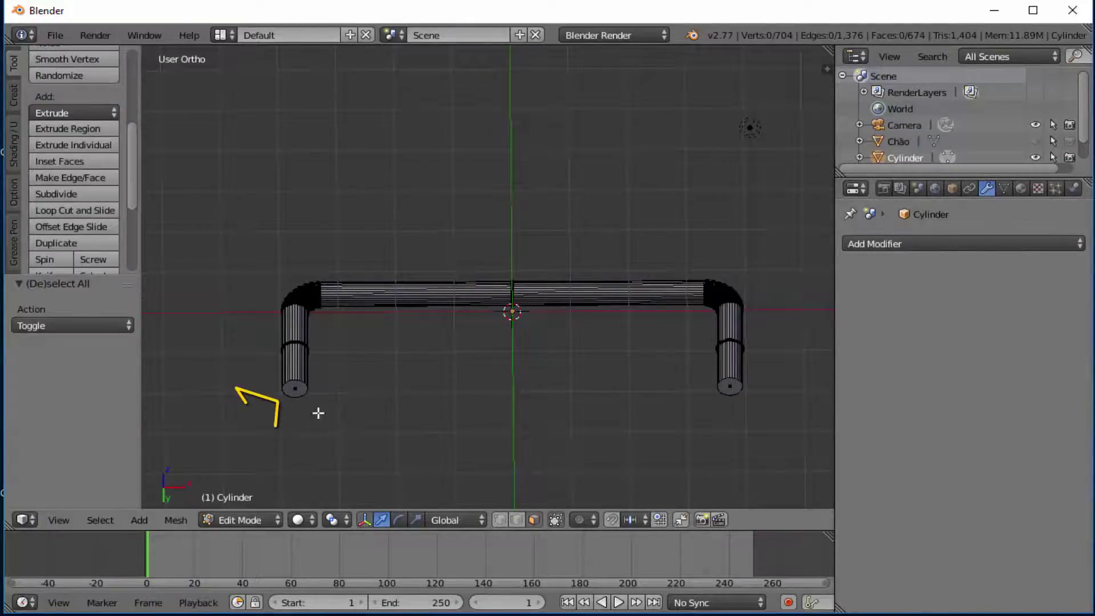
right_click(296, 390)
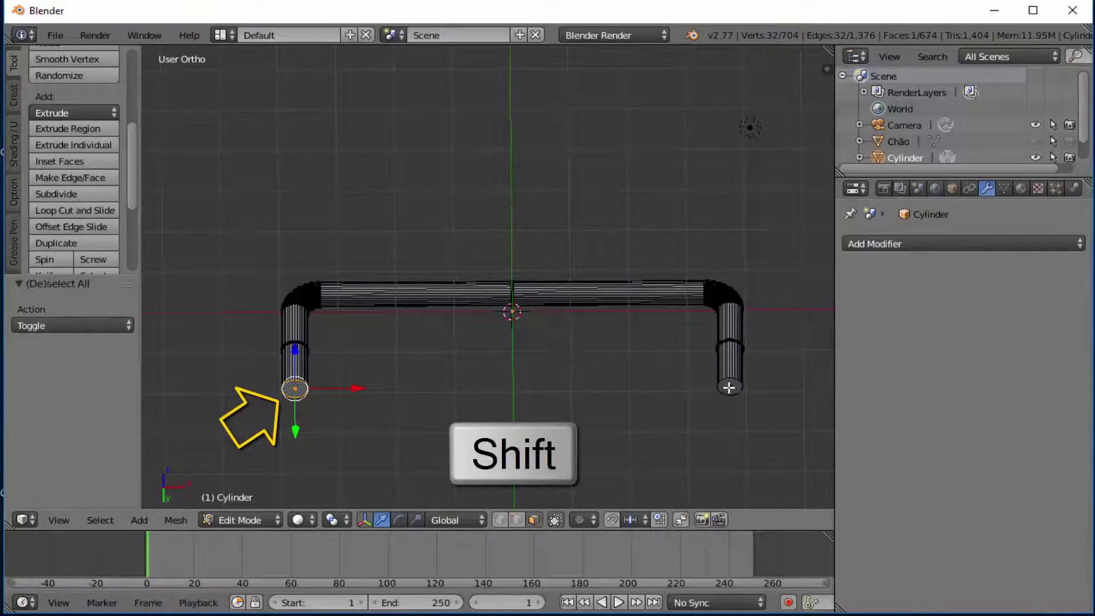
shift+right_click(731, 386)
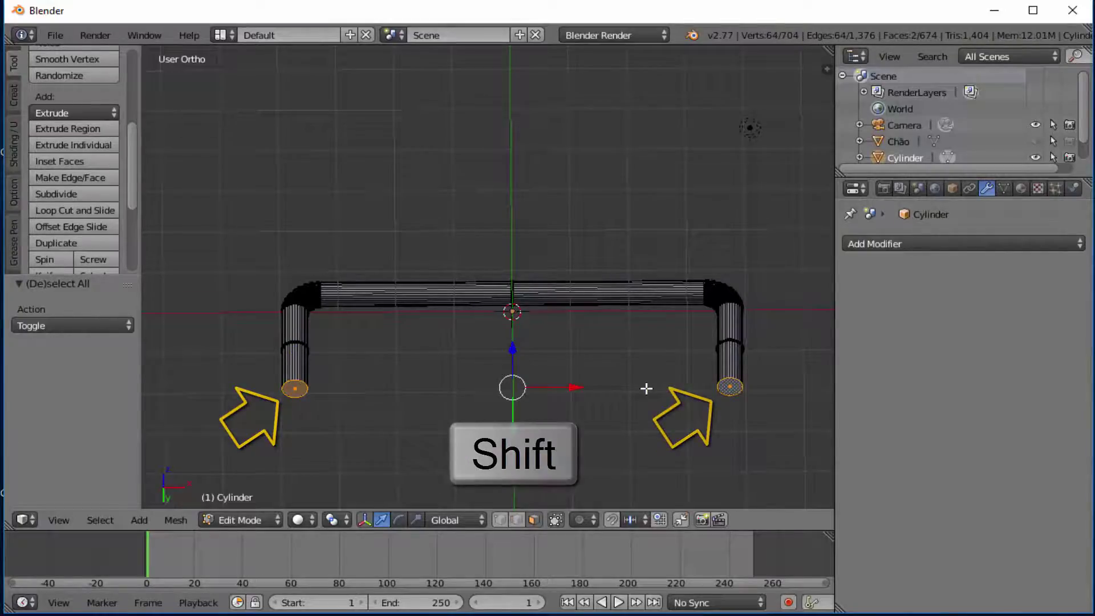
- Extrude both bottom faces downward about 0.961 along Z in front view and return to Object Mode
click(64, 520)
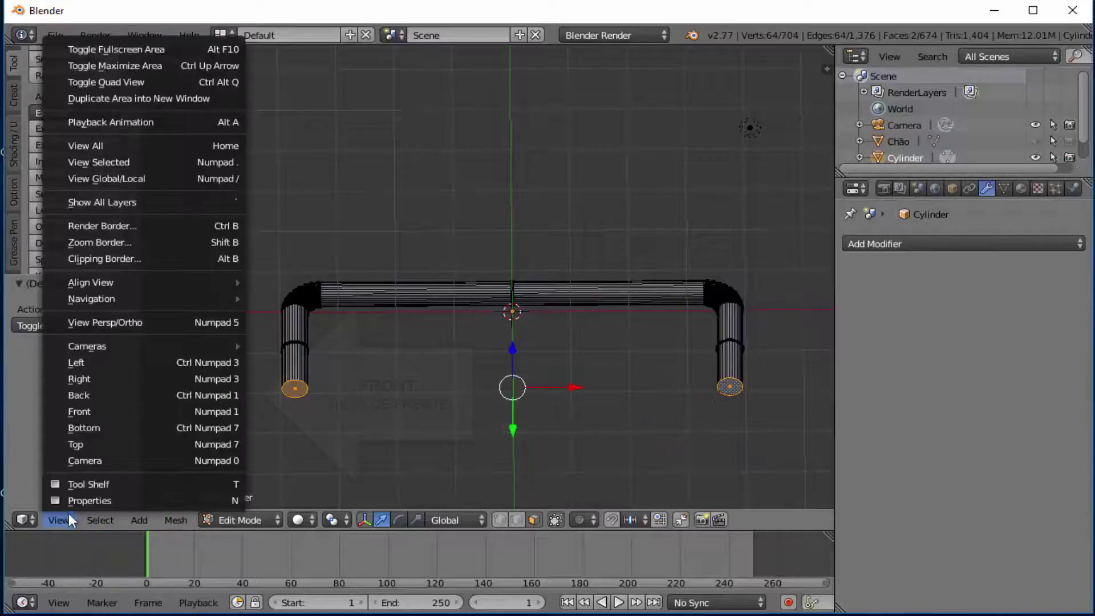
click(104, 409)
key(e)
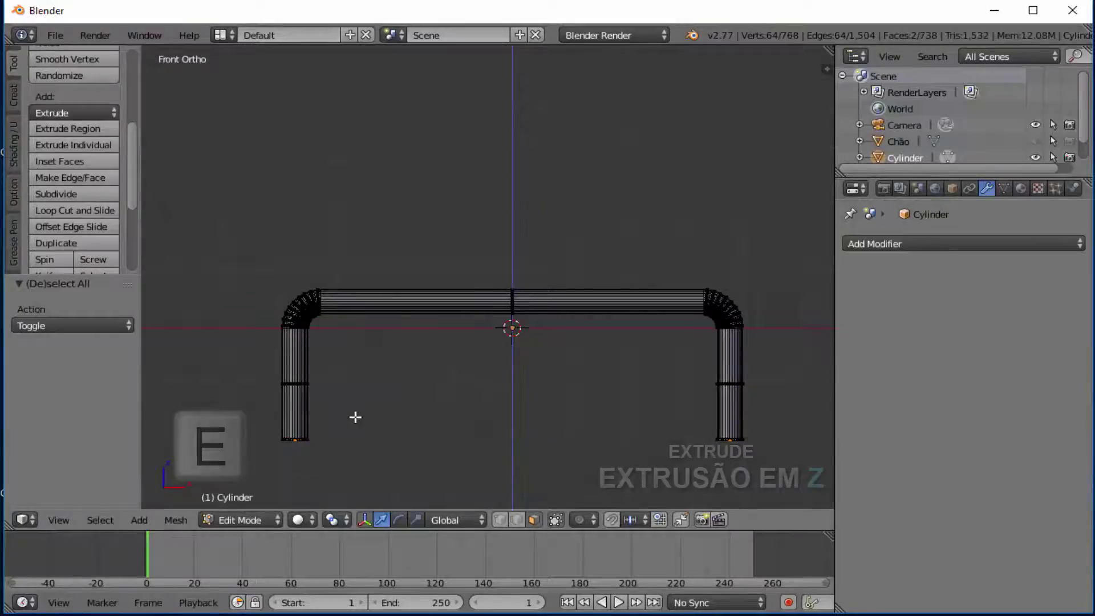
key(z)
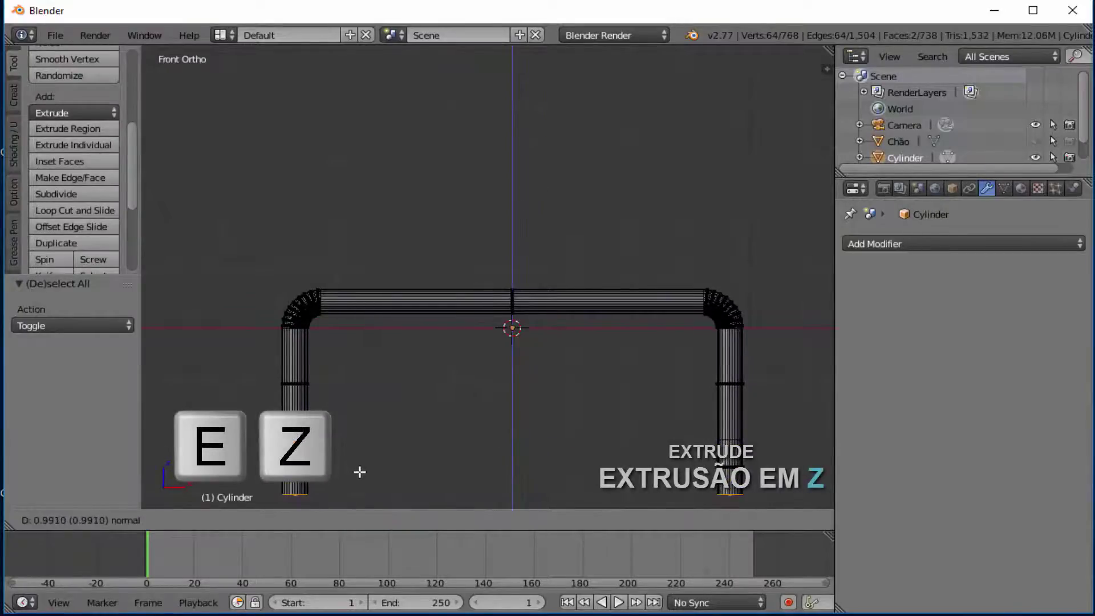
click(359, 470)
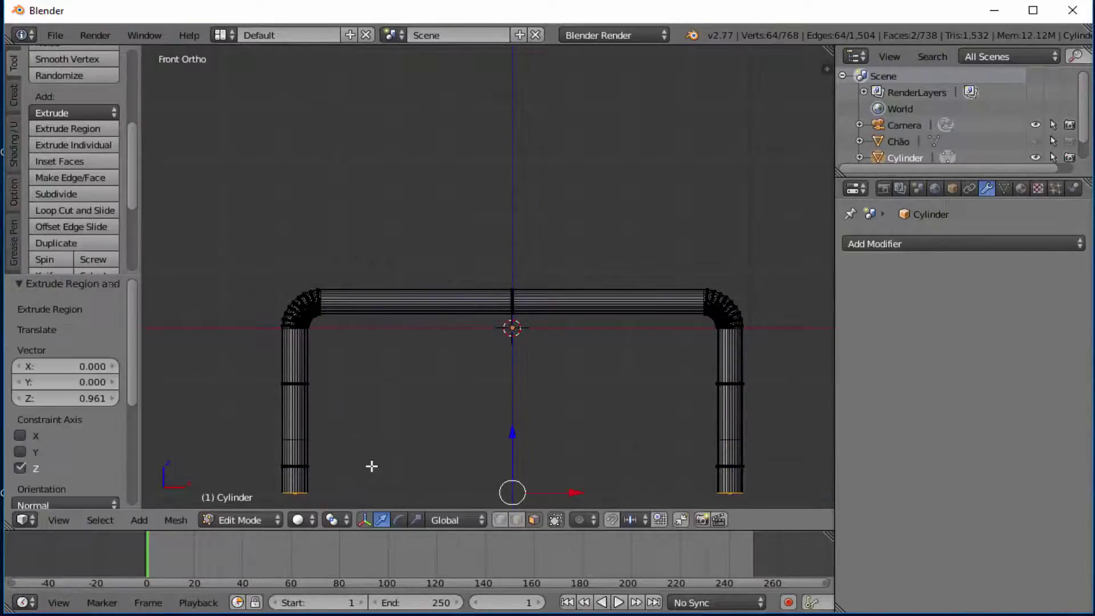
middle_drag(541, 473, 540, 473)
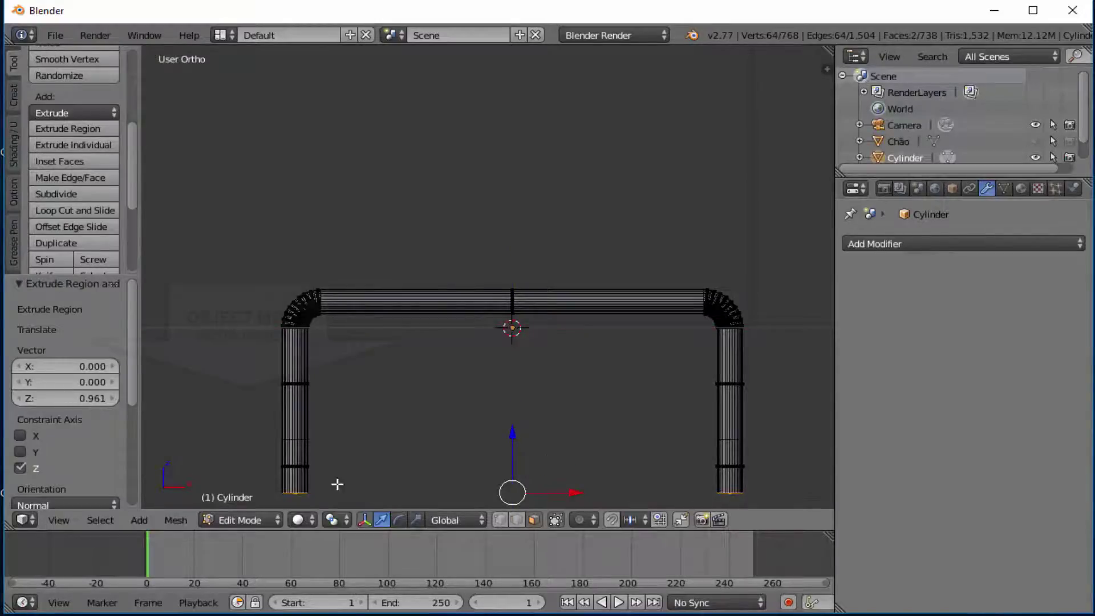
click(223, 520)
click(241, 500)
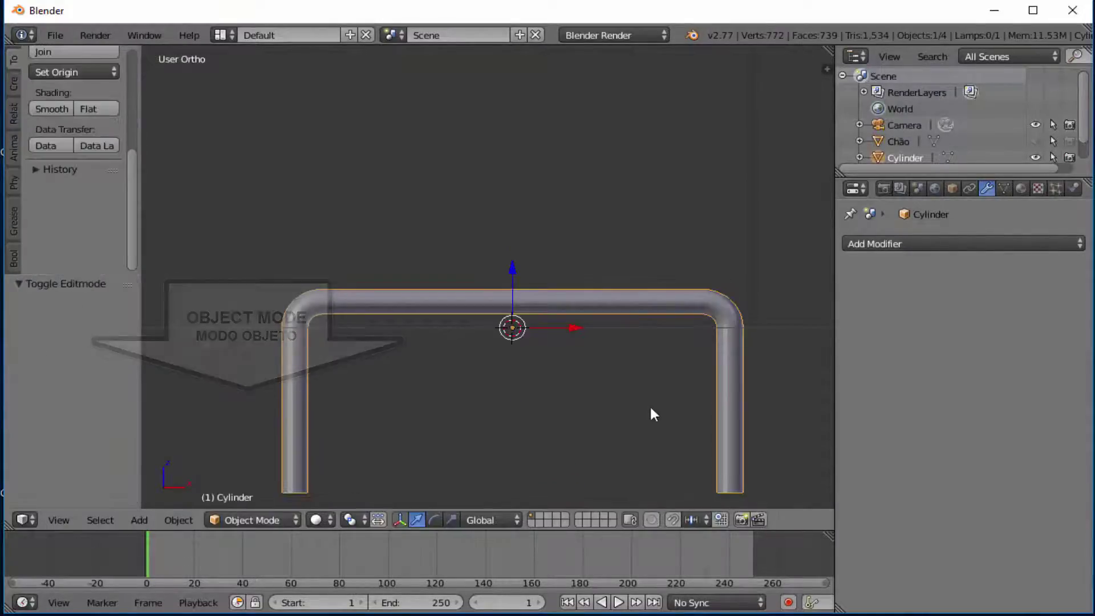
- Add a new material to the pipe and set its diffuse color to pure white
middle_drag(649, 405, 536, 425)
scroll(633, 407, down, 2)
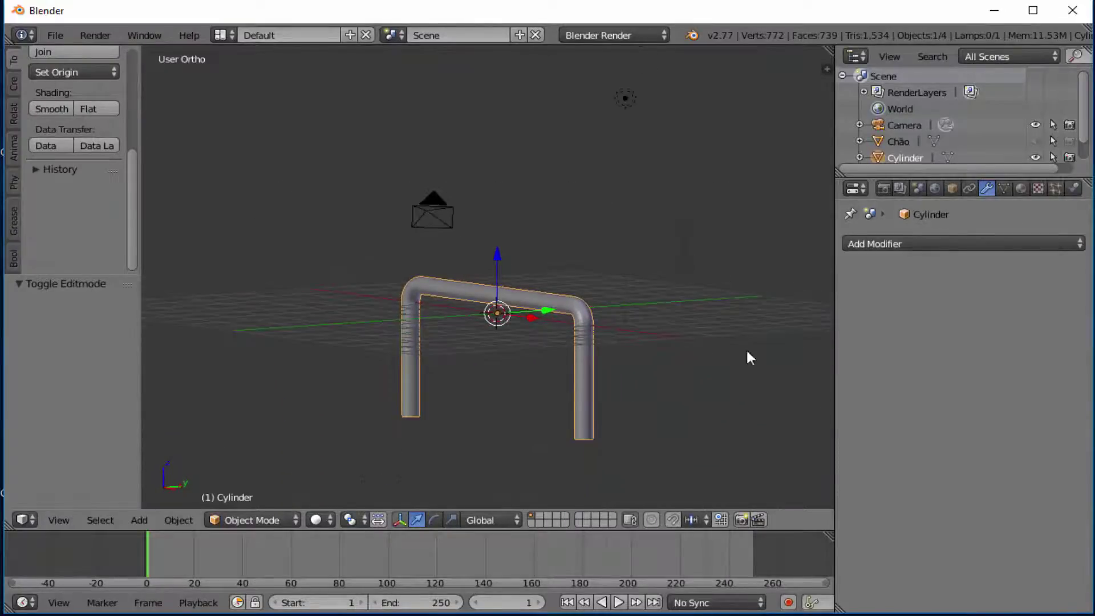
click(1021, 193)
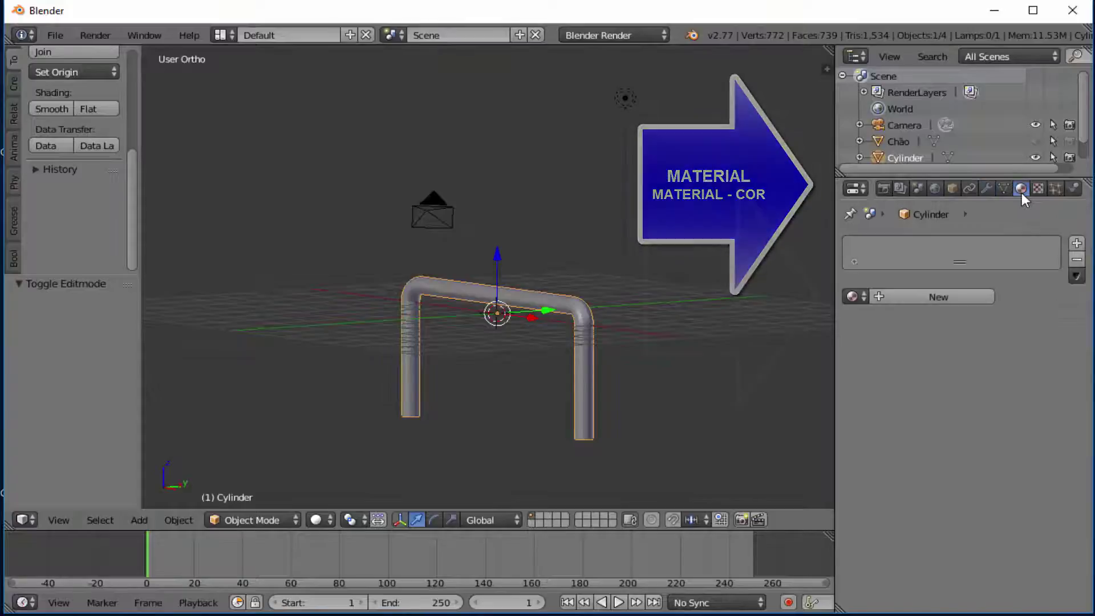
click(922, 297)
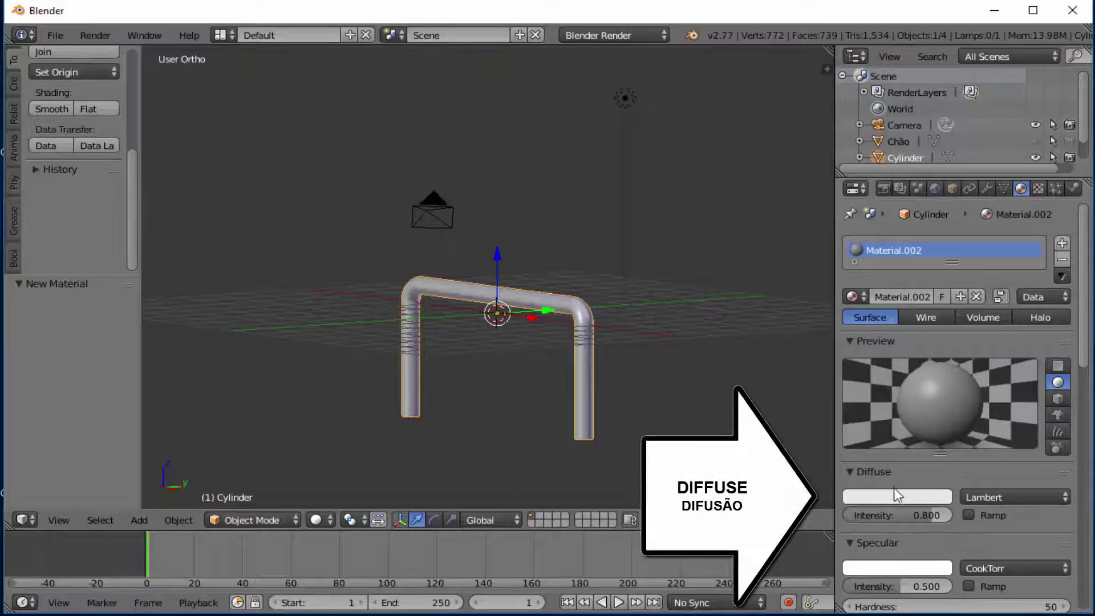
click(895, 494)
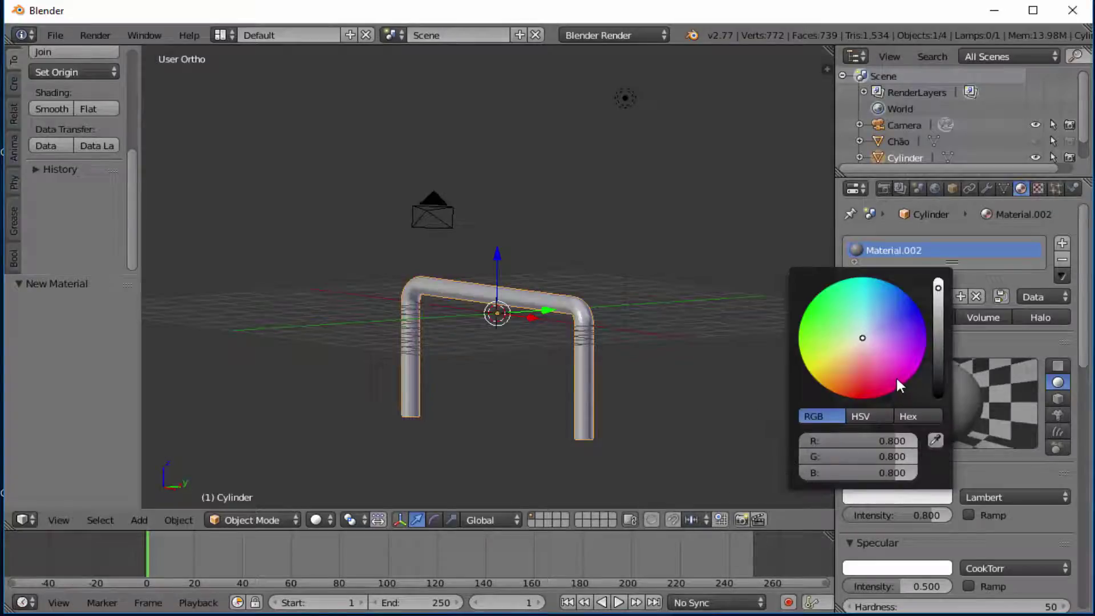
click(888, 496)
drag(939, 287, 938, 279)
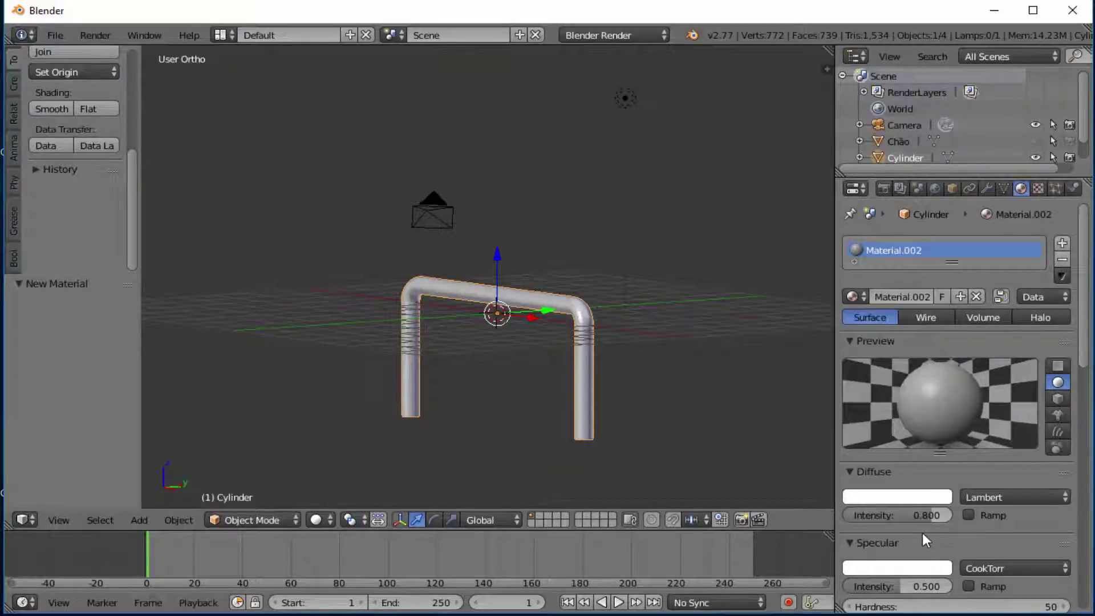
- Set the pipe material's specular intensity to about 0.794 and its hardness to about 386
scroll(920, 533, down, 2)
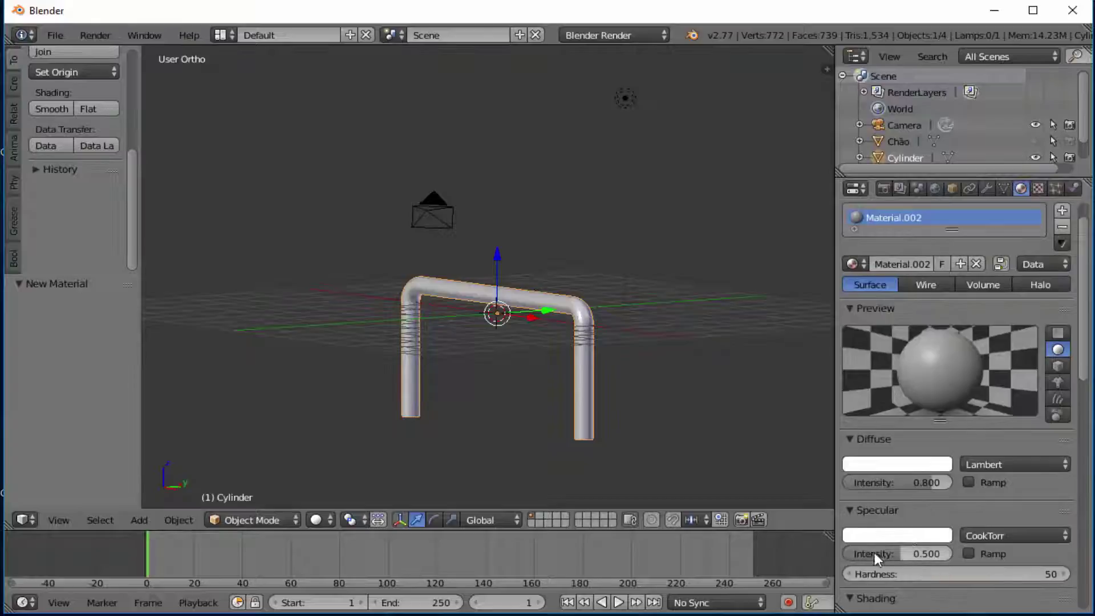
drag(874, 553, 914, 574)
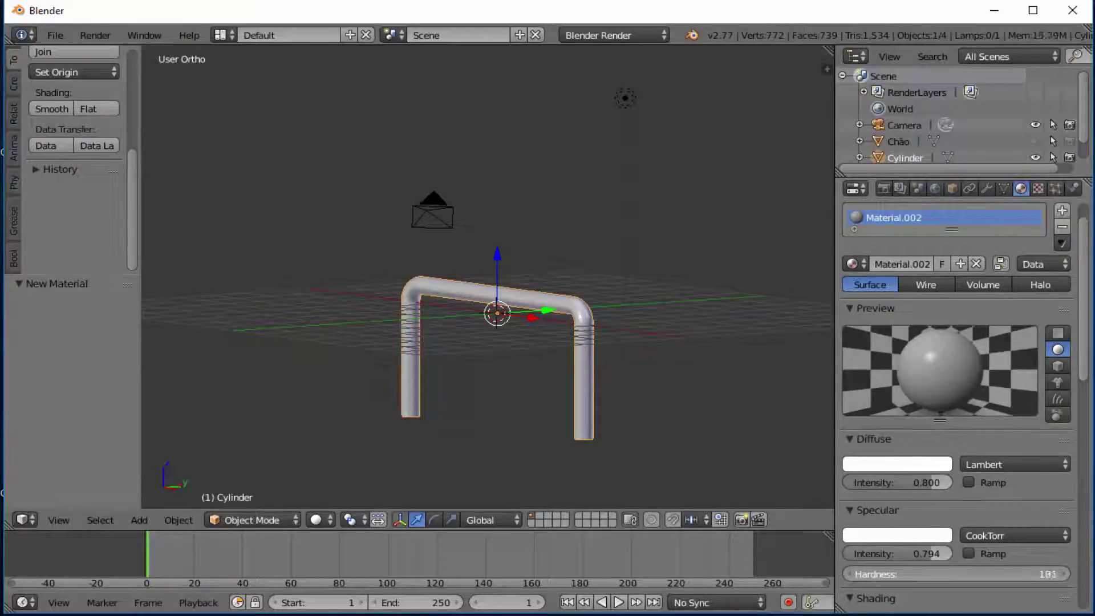
mouse_move(1069, 574)
mouse_down()
mouse_move(1046, 573)
mouse_move(1066, 574)
mouse_up()
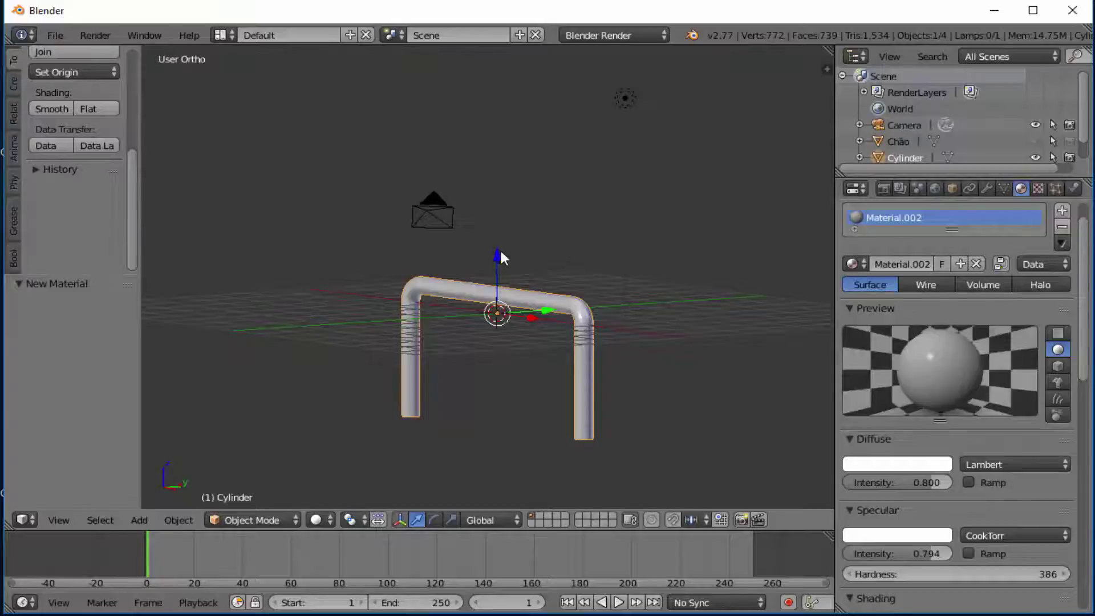
- Raise the pipe frame about 3.018 along Z to stand on the grid, and switch the viewport to perspective
drag(498, 255, 512, 139)
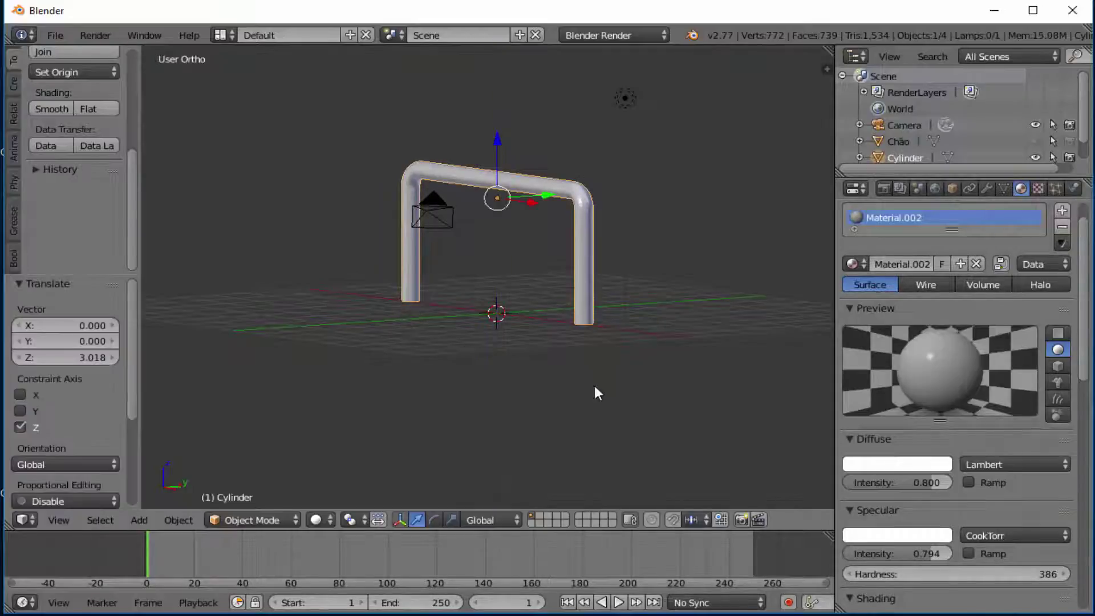
click(58, 520)
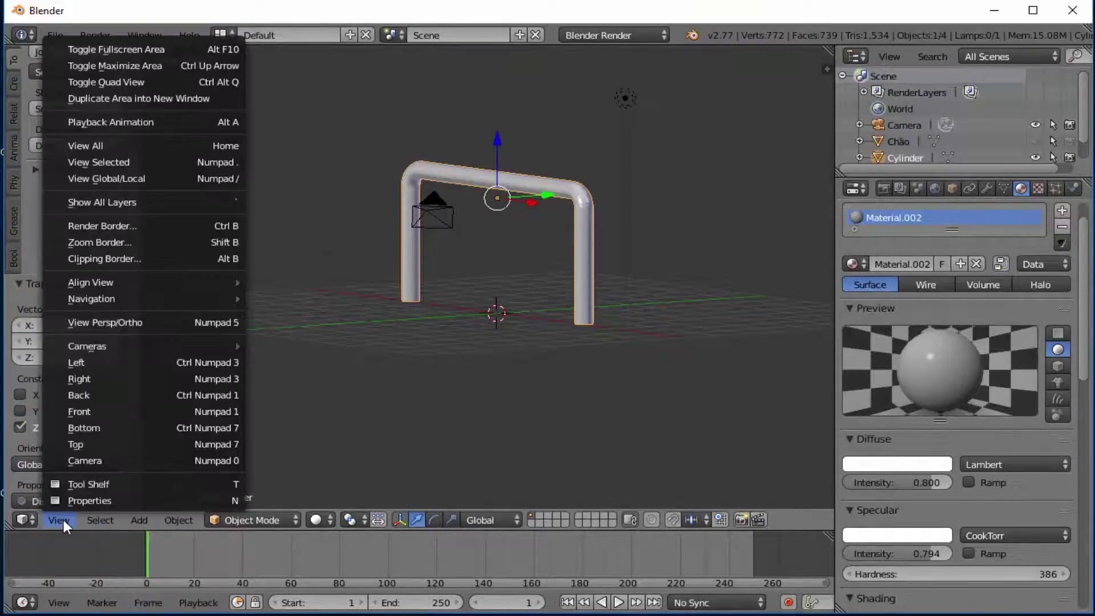
click(153, 322)
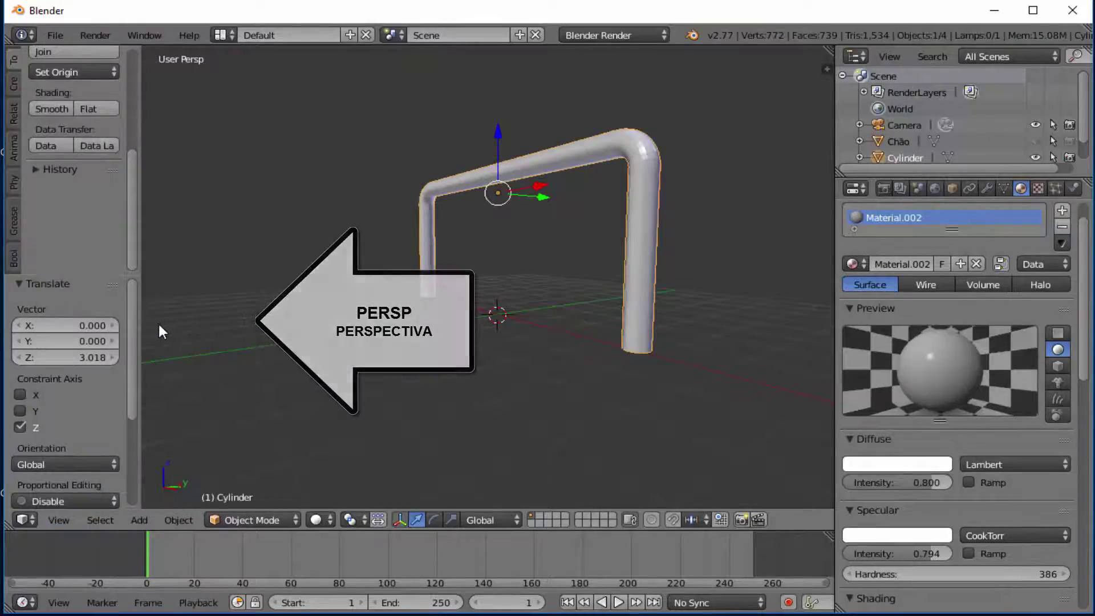
- Add a cube mesh at the origin and raise it about 1.269 along Z
scroll(501, 390, down, 3)
mouse_move(715, 357)
middle_down()
mouse_move(543, 381)
mouse_move(700, 371)
middle_up()
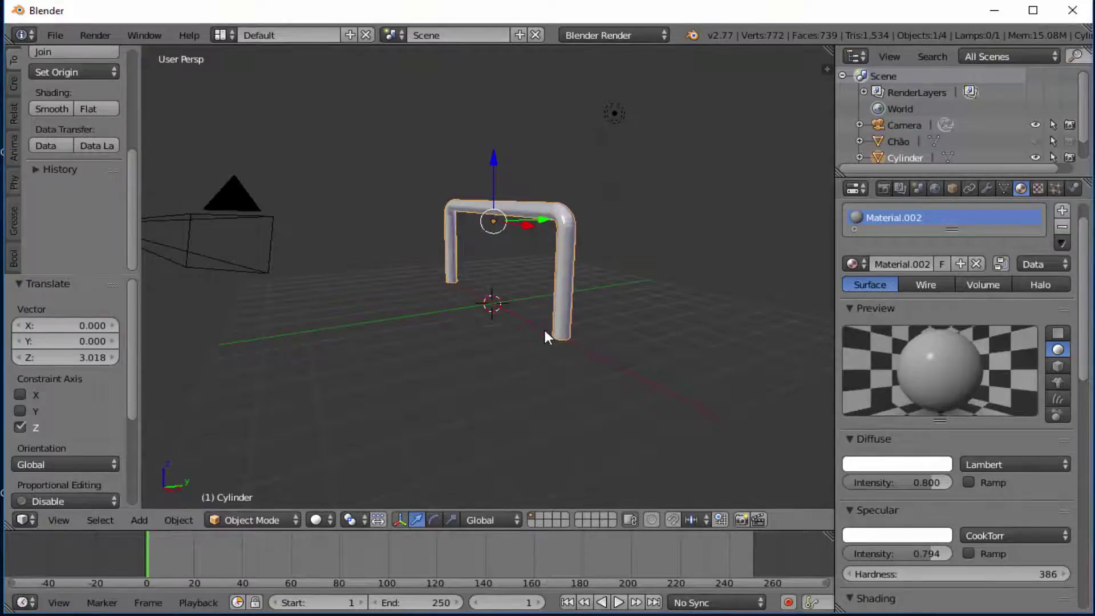
key(shift+a)
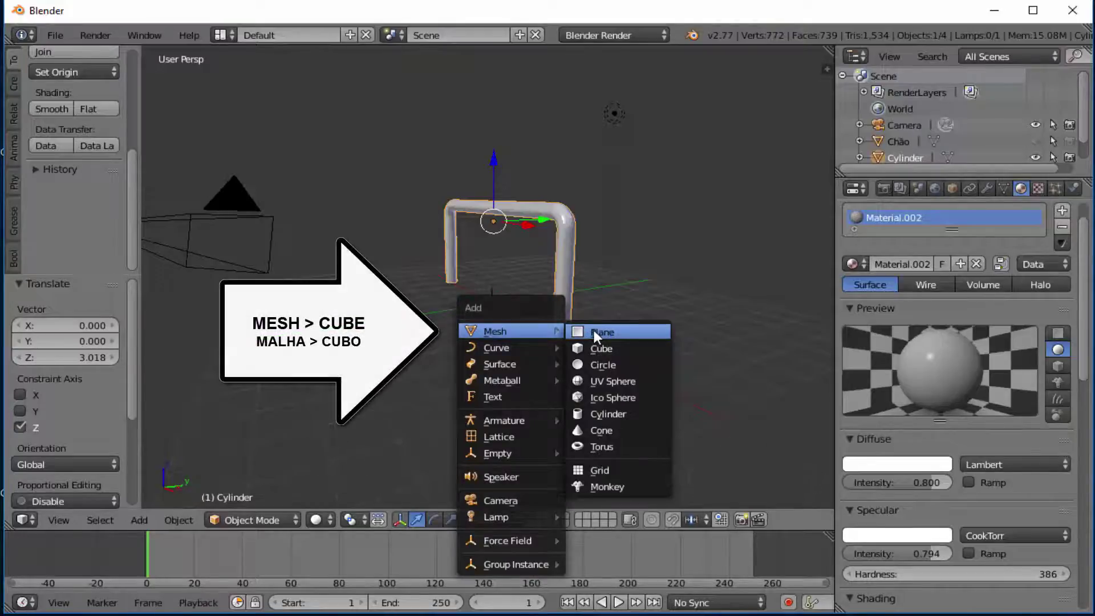
click(599, 344)
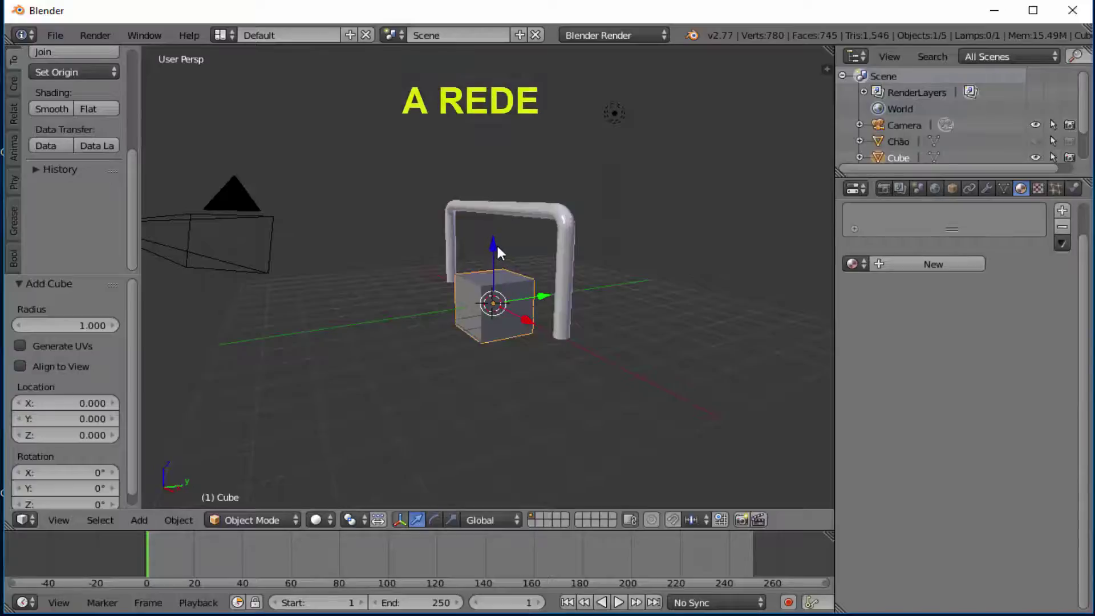
drag(496, 243, 506, 214)
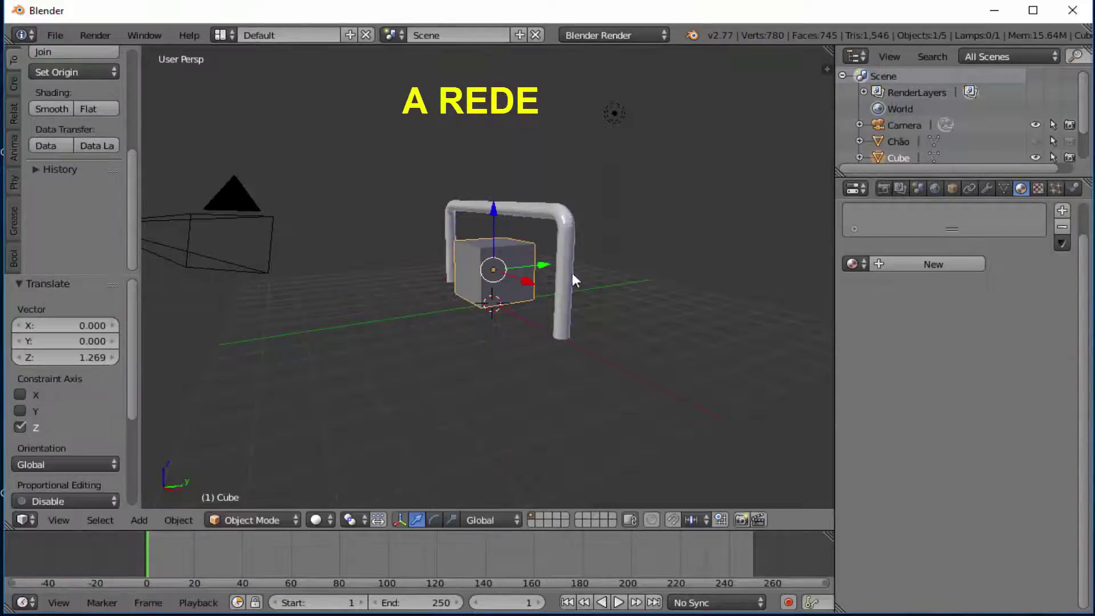
- In right view, move the cube about 1.189 along Y so it sits directly behind the pipe frame
click(57, 520)
click(104, 378)
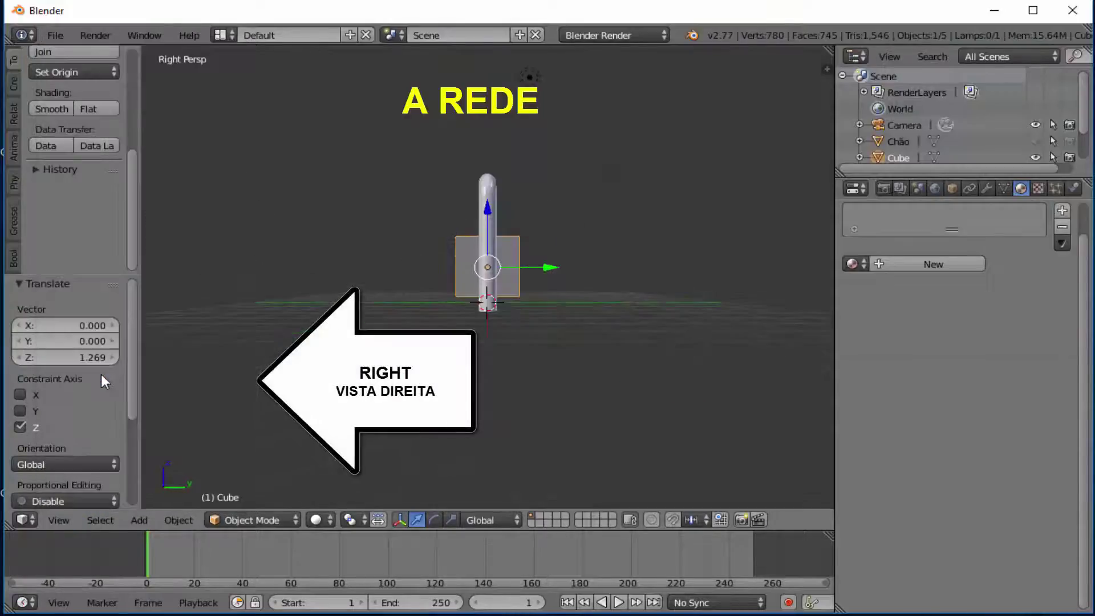
drag(551, 267, 585, 272)
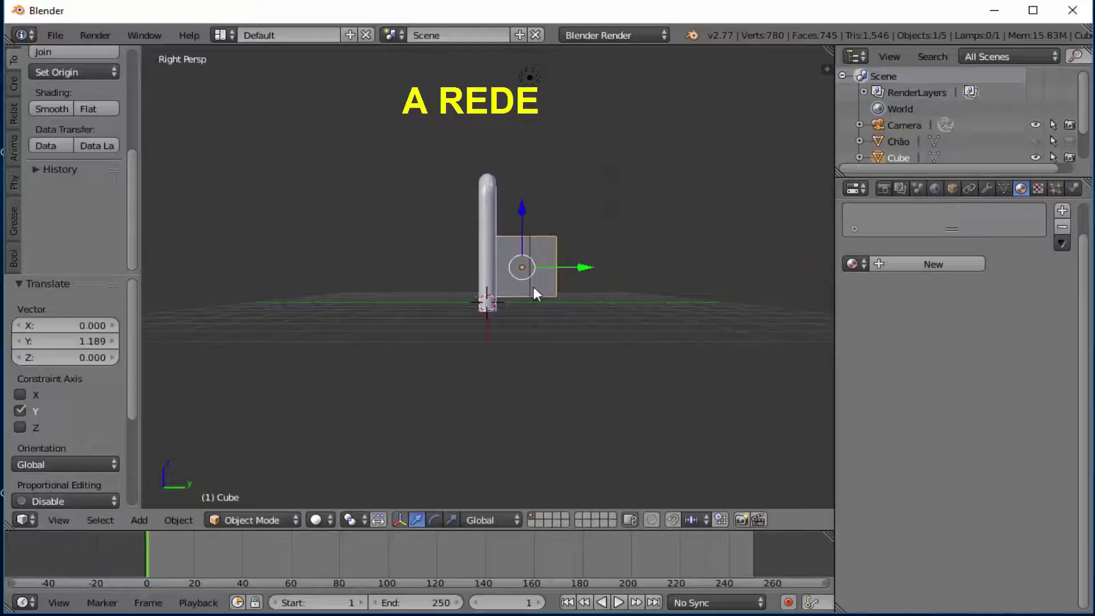
- In front view, scale the cube about 3.686 along X to span the gap between the two posts
middle_drag(408, 329, 623, 363)
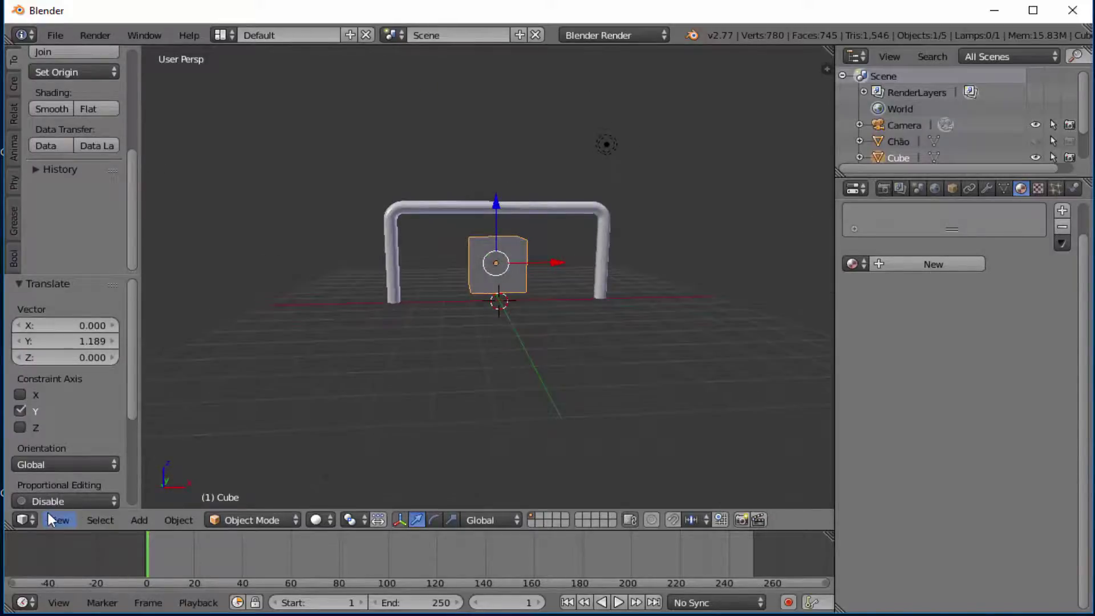
click(50, 519)
click(91, 409)
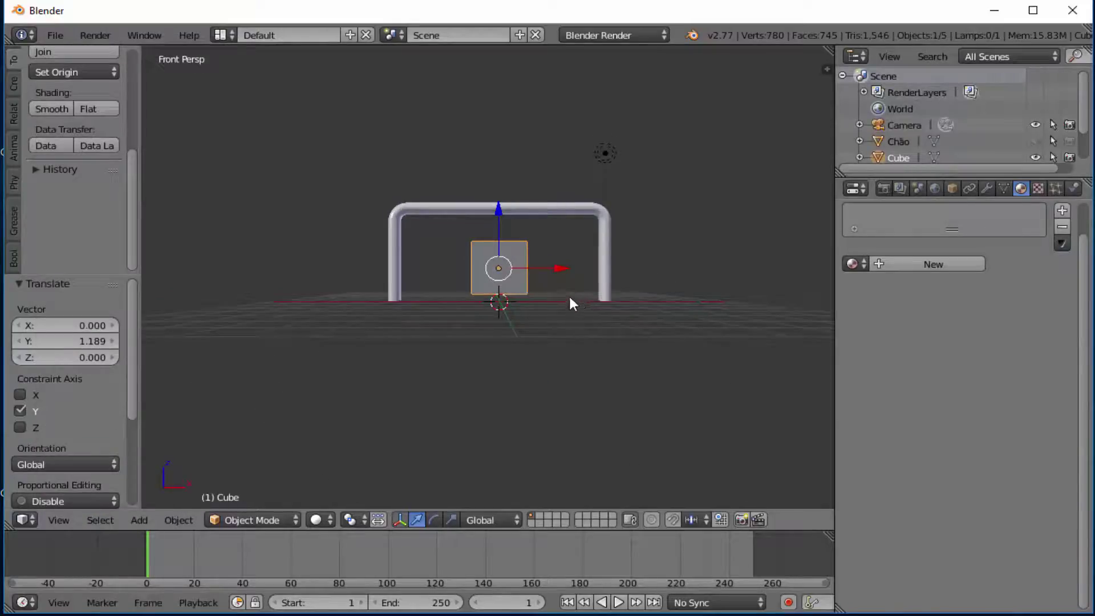
key(s)
key(x)
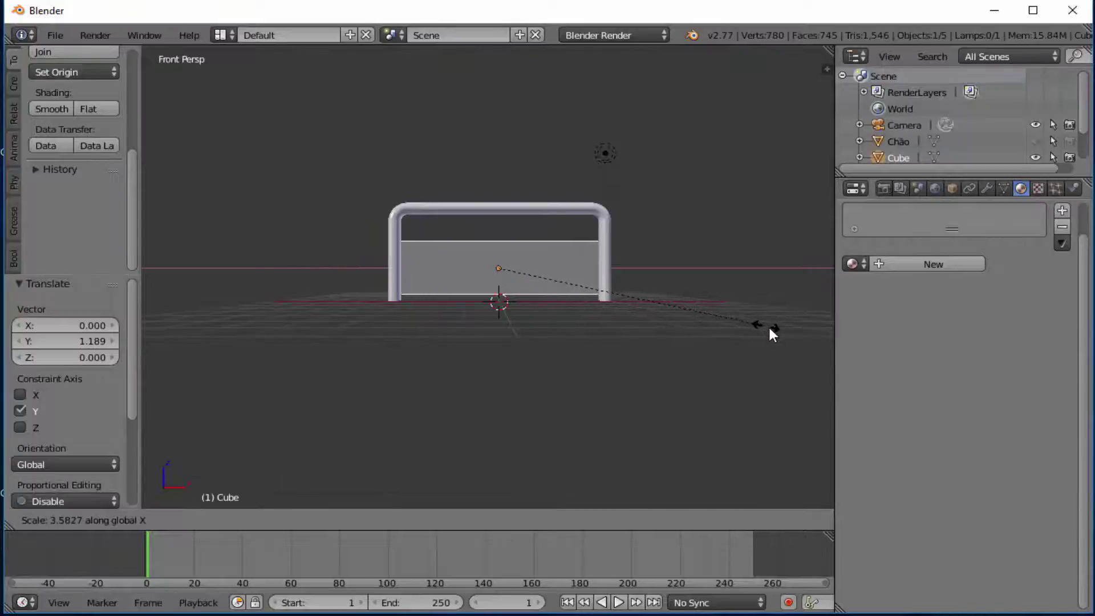
click(773, 332)
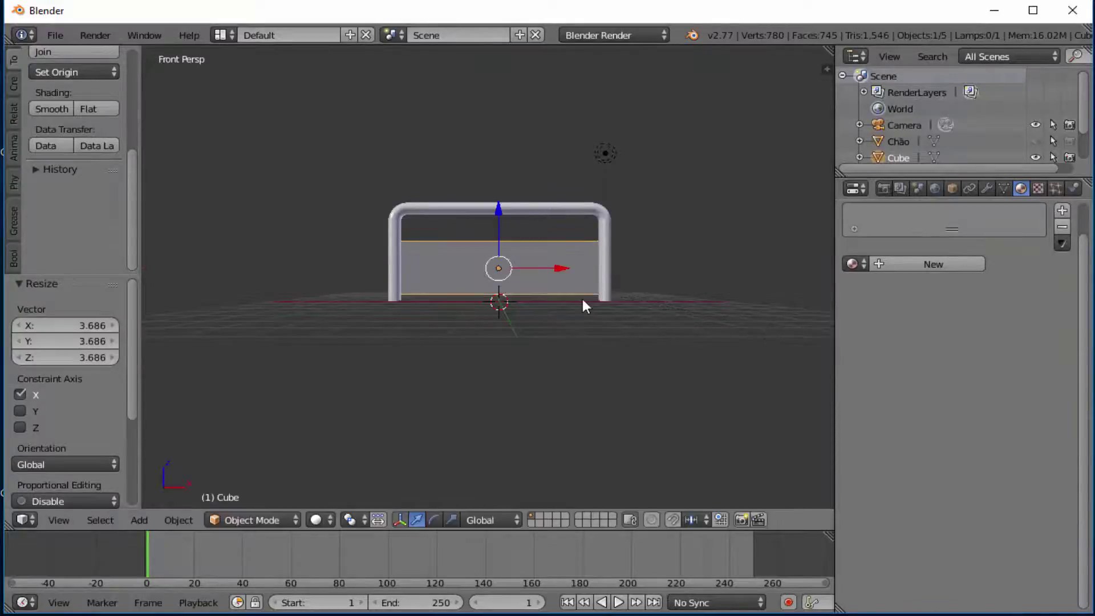
- Scale the cube about 1.619 along Z and raise it about 0.5 to fill the frame's height
key(s)
key(z)
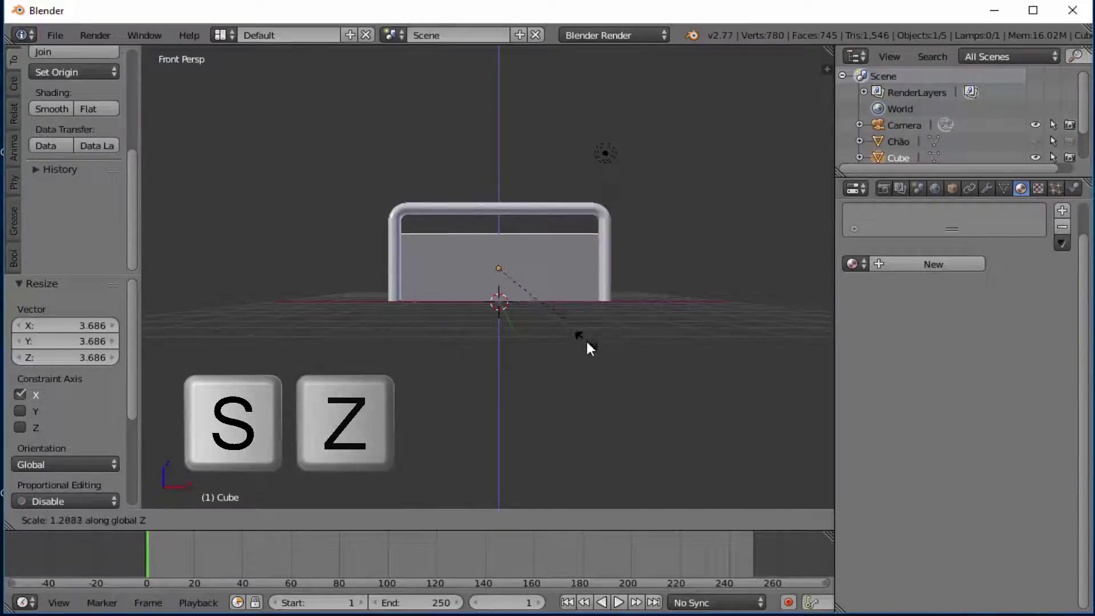
click(597, 366)
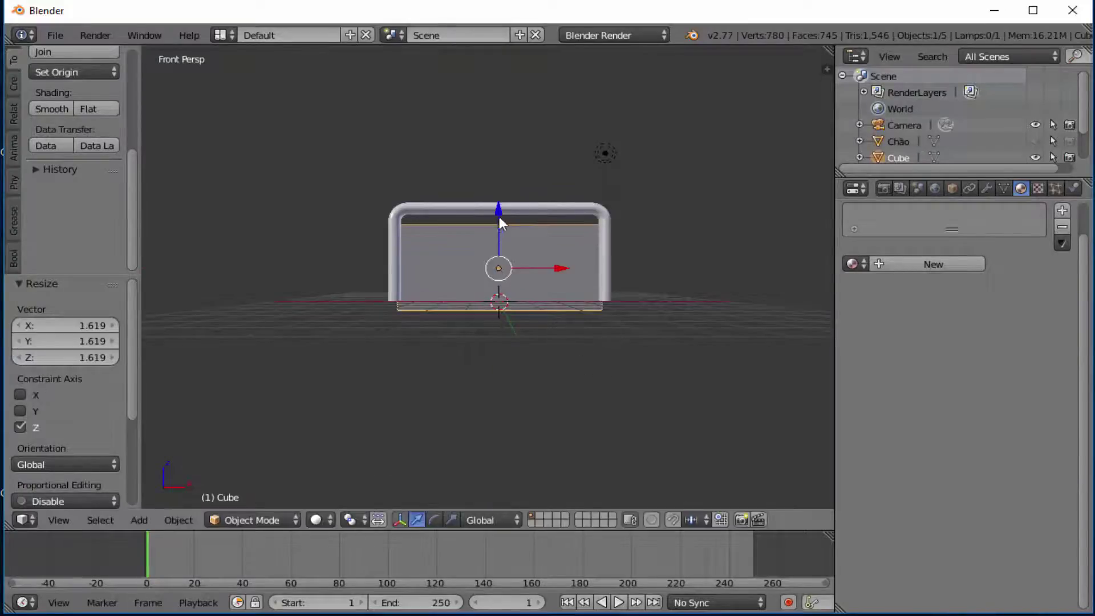
drag(499, 217, 502, 202)
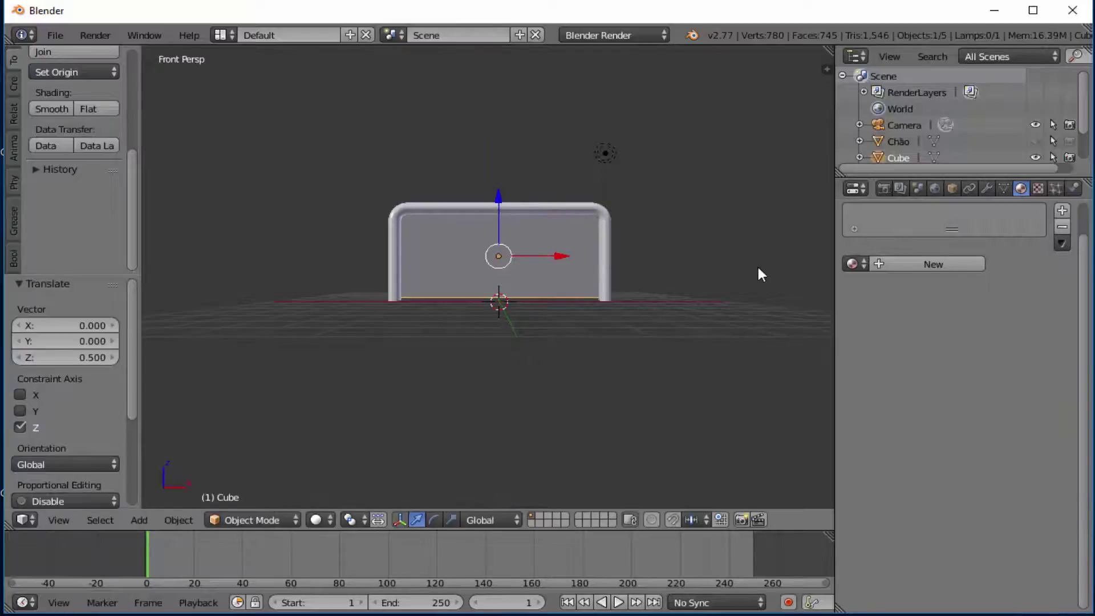
- Select the pipe frame and hide it, leaving only the stretched cube in view
middle_drag(757, 268, 630, 308)
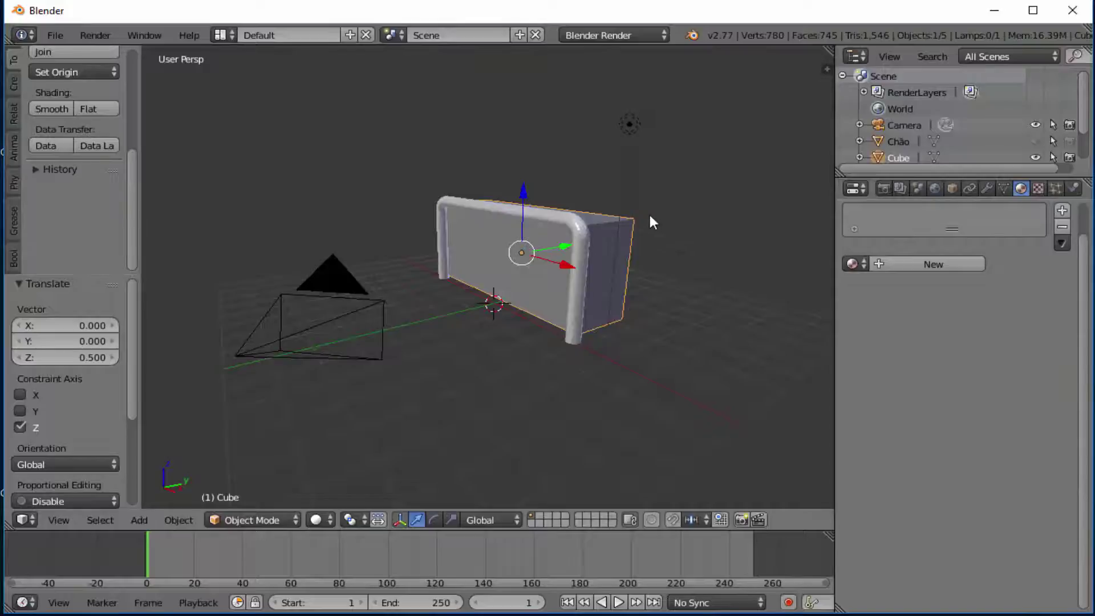
right_click(572, 225)
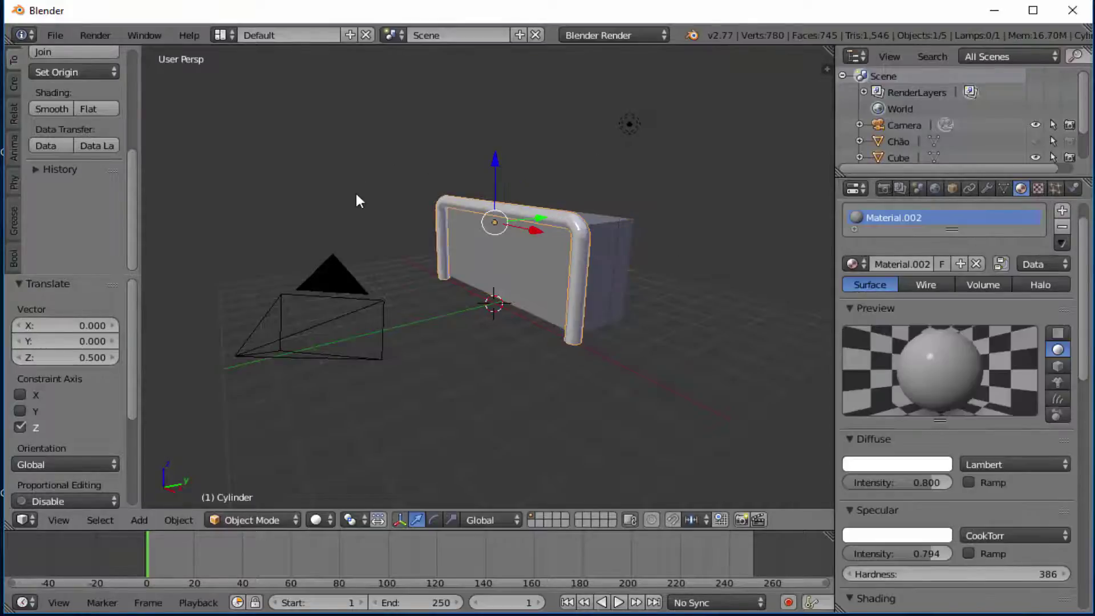
key(h)
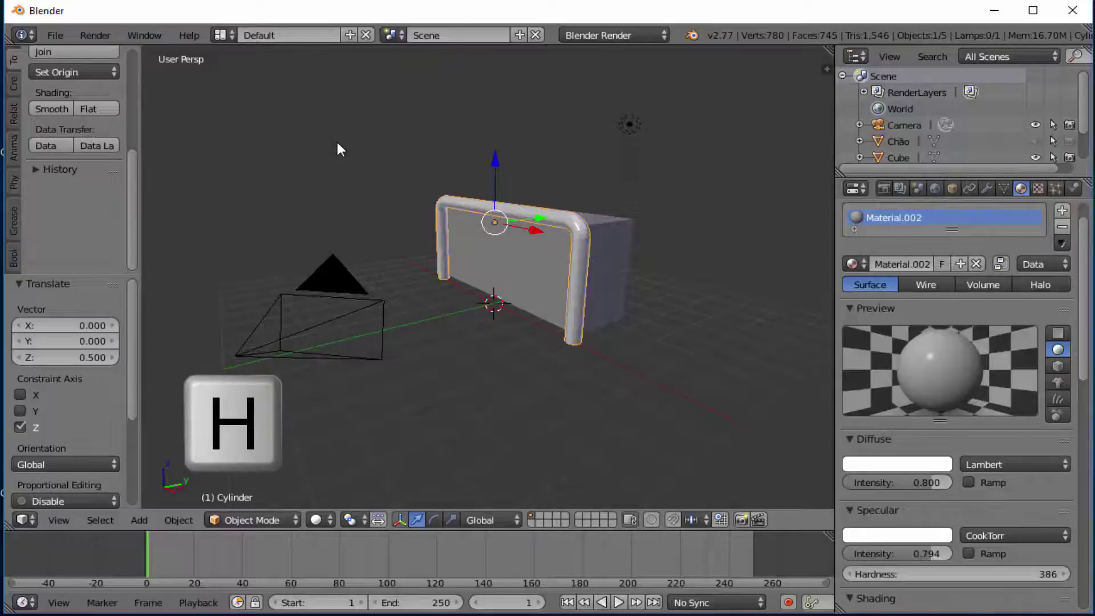
key(h)
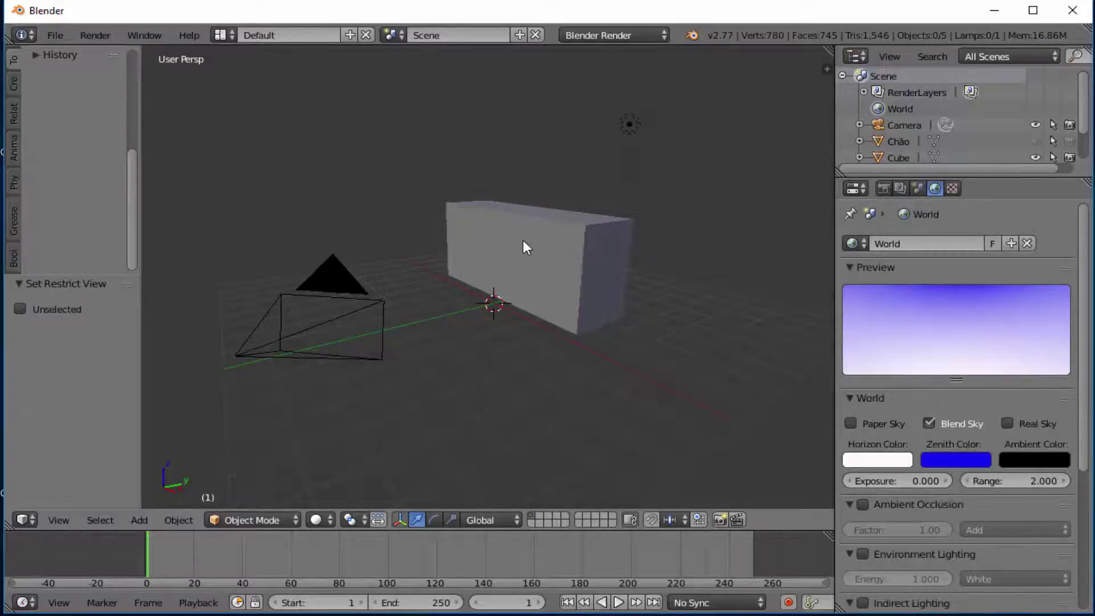
- In Edit Mode, delete the cube's front face and bottom face
right_click(525, 240)
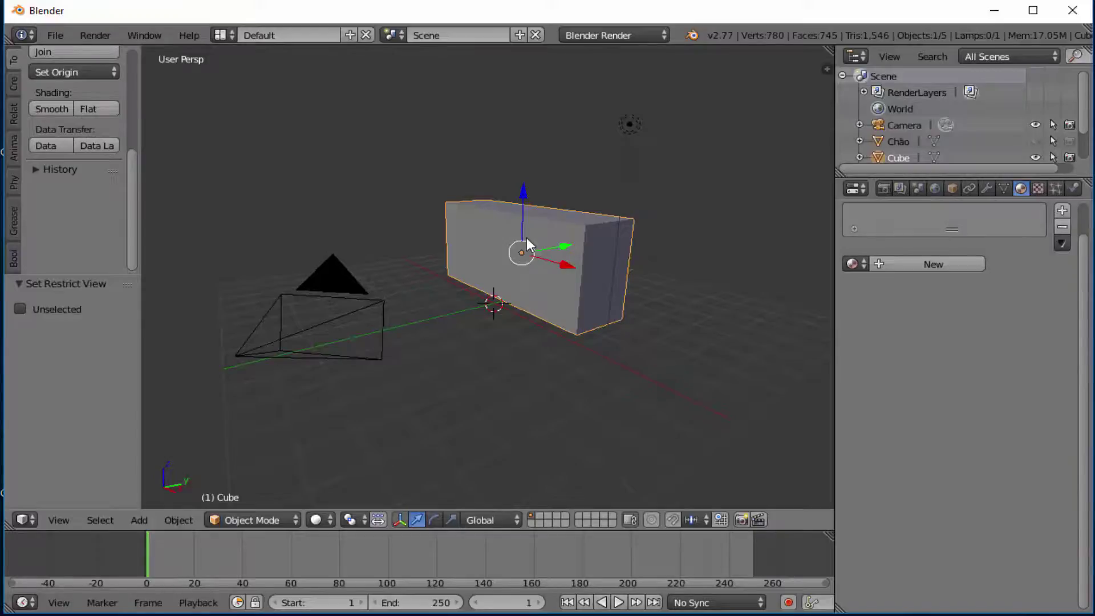
click(254, 519)
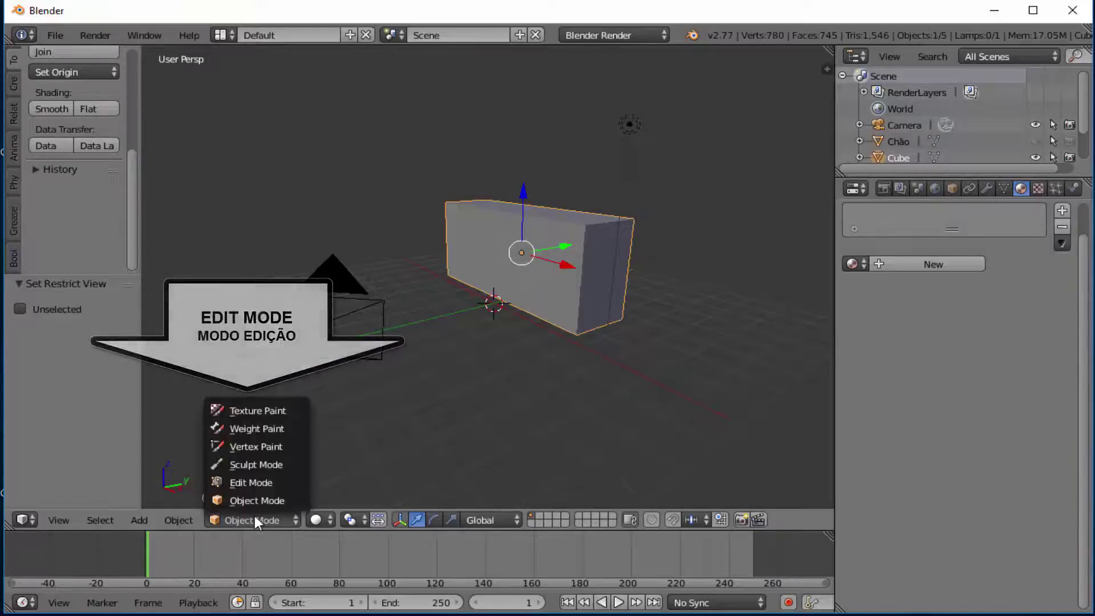
click(244, 484)
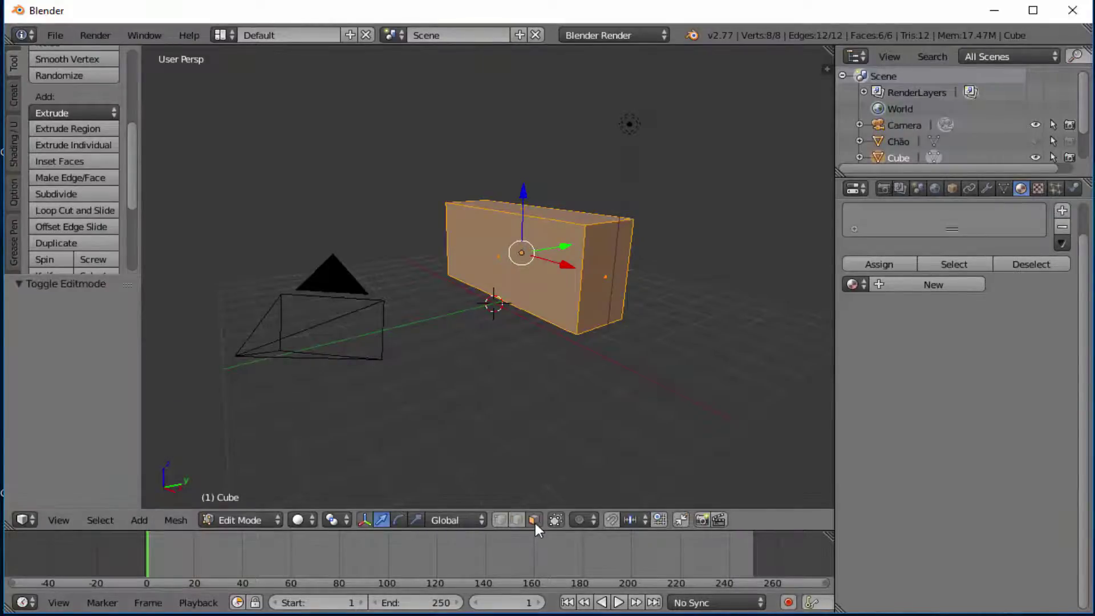
right_click(495, 261)
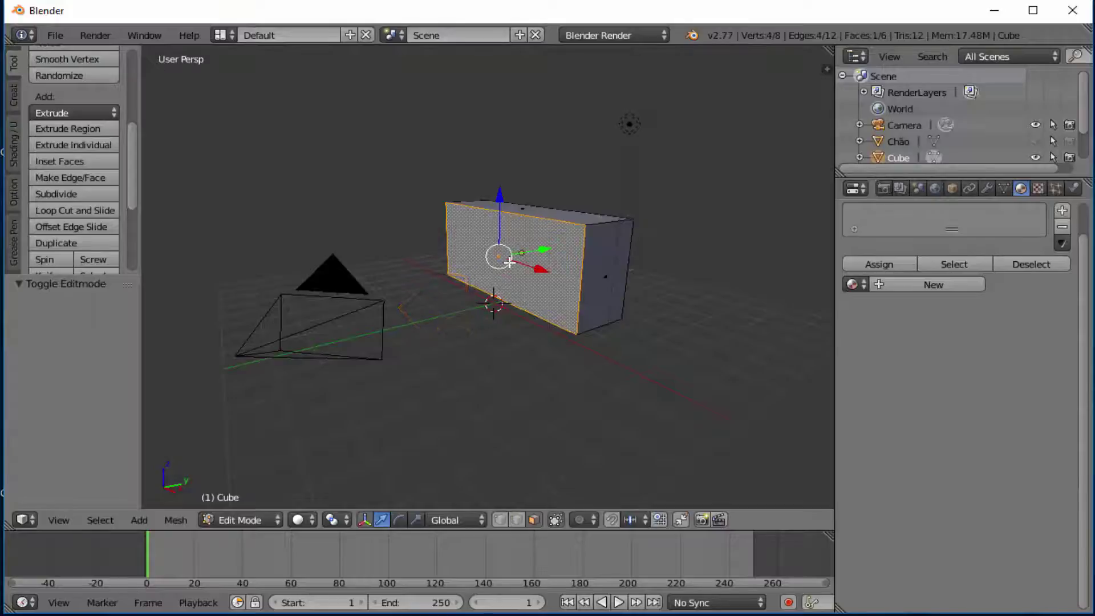
key(x)
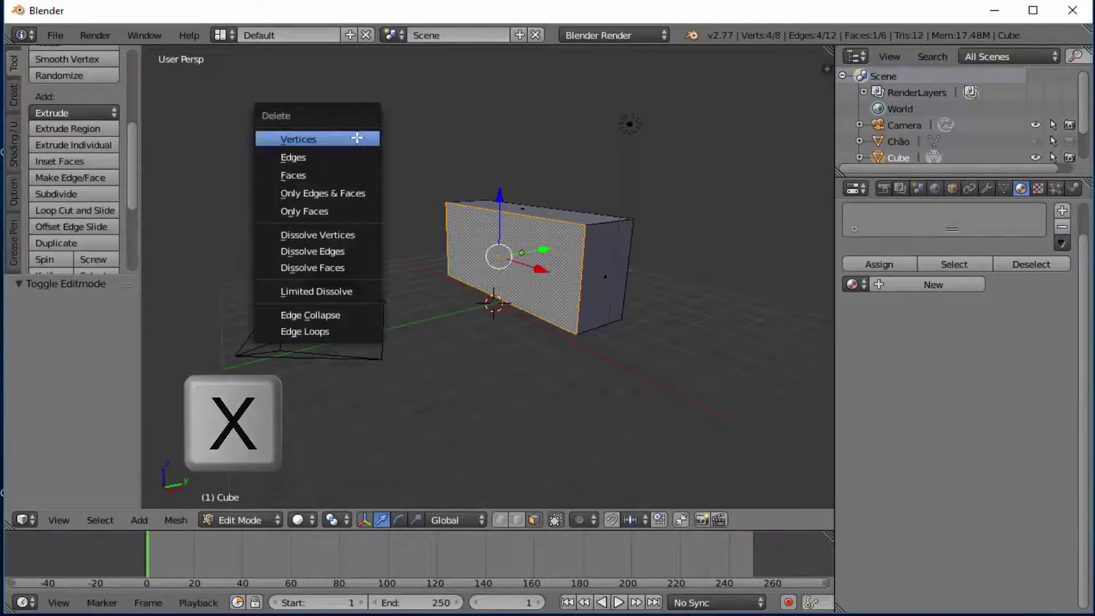
click(333, 174)
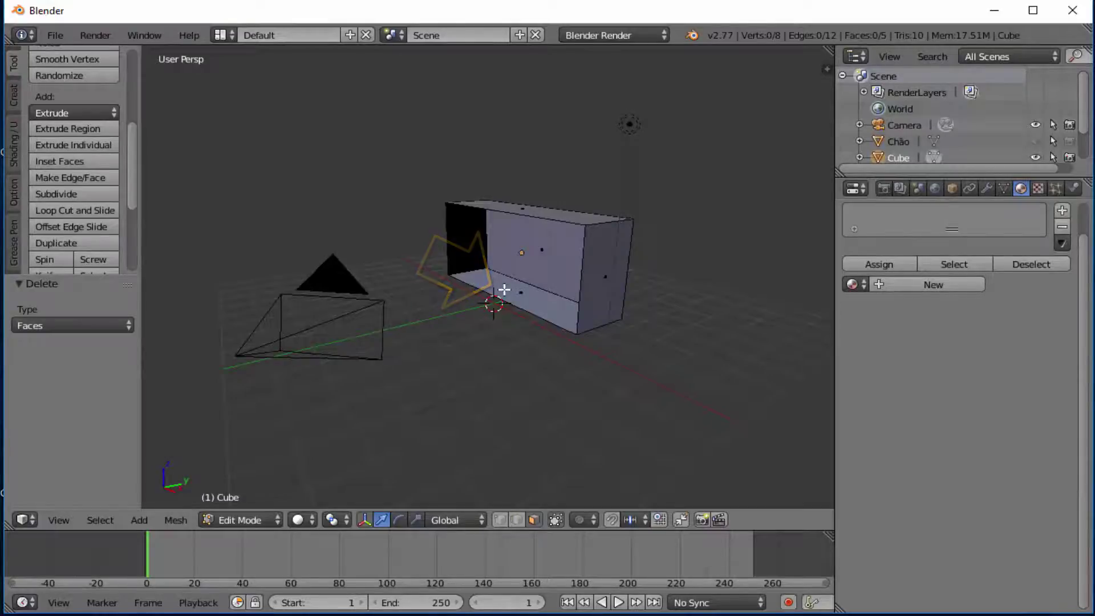
right_click(504, 290)
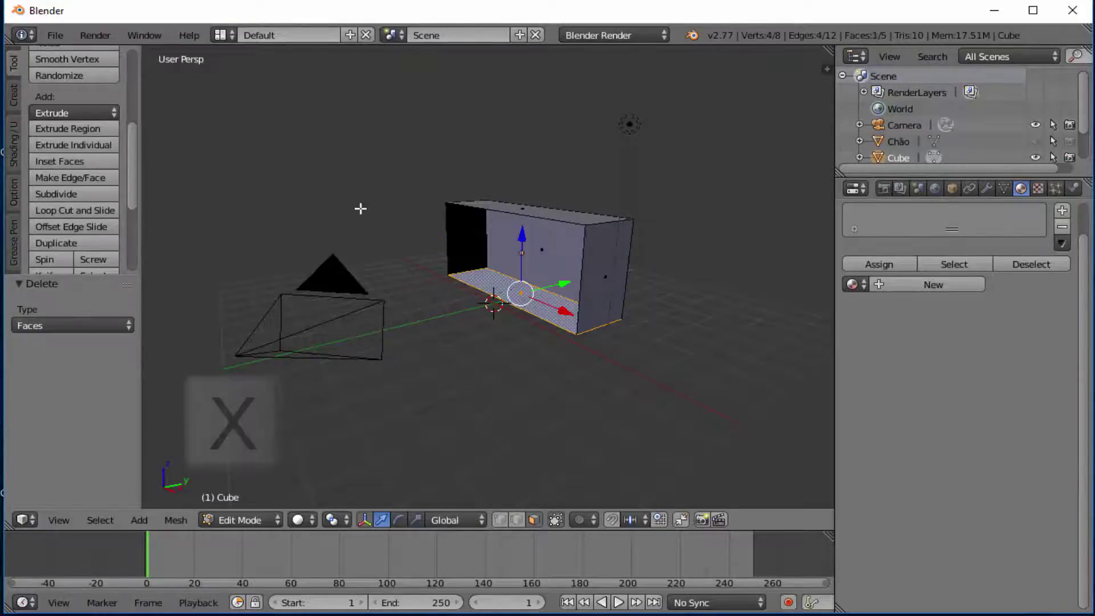
key(x)
click(317, 149)
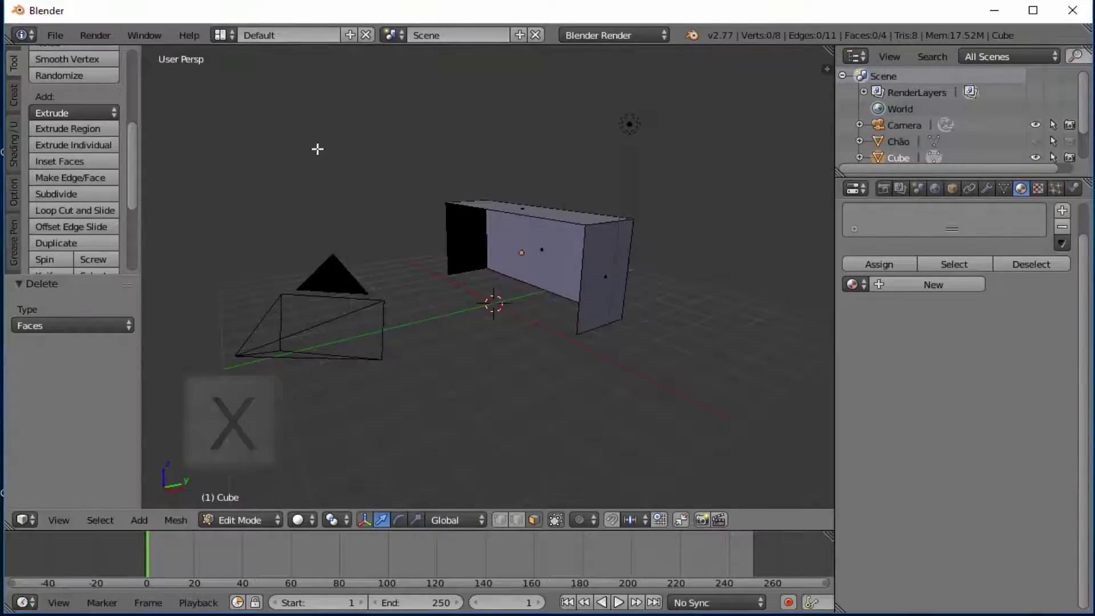
- Switch to edge selection and lower the upper rear edge of the box about 0.227 along Z
middle_drag(318, 149, 666, 289)
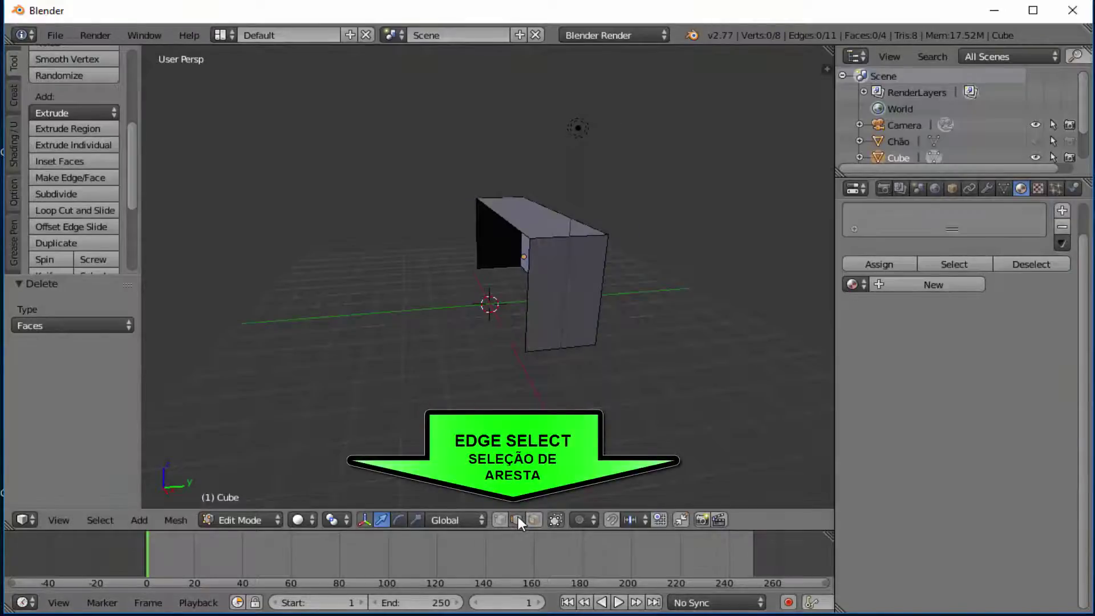
right_click(557, 209)
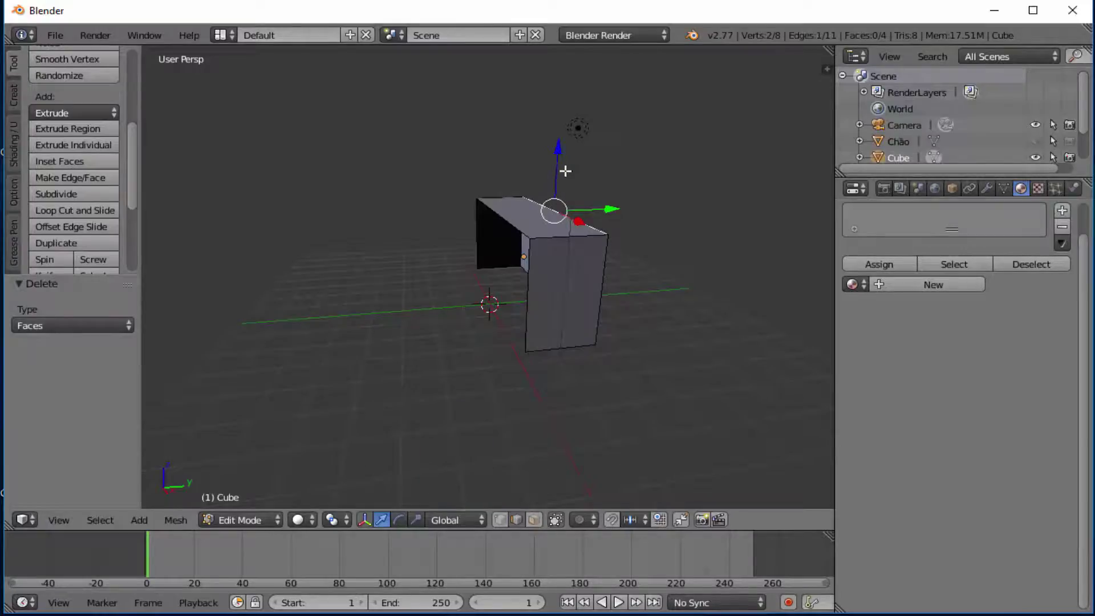
drag(558, 151, 560, 157)
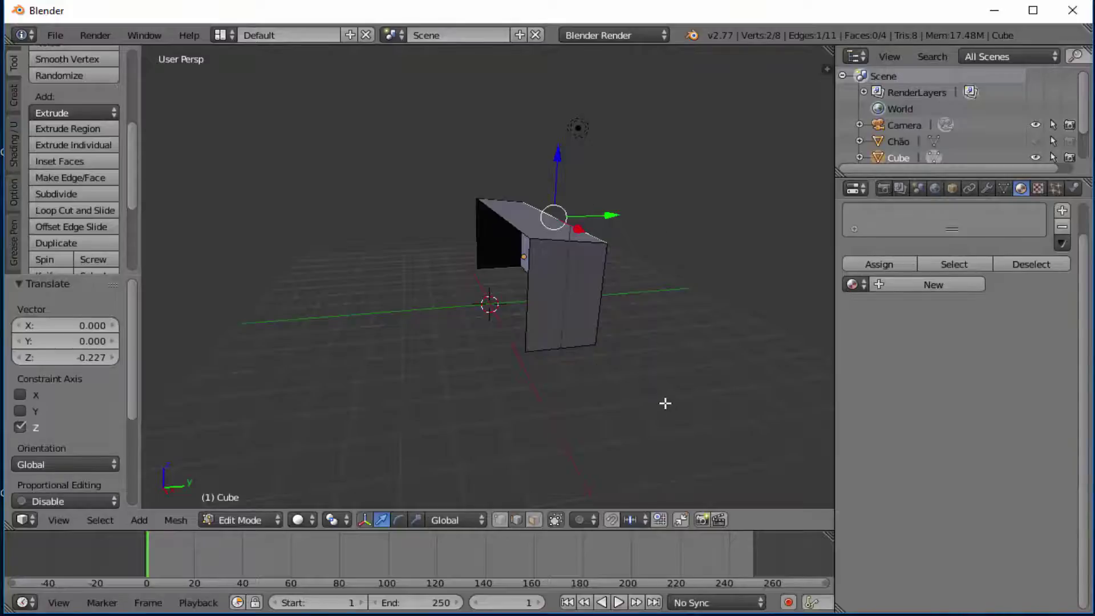
- Add 19 vertical loop cuts across the box's back and top faces, with a slide factor of about -0.082
middle_drag(696, 372, 555, 361)
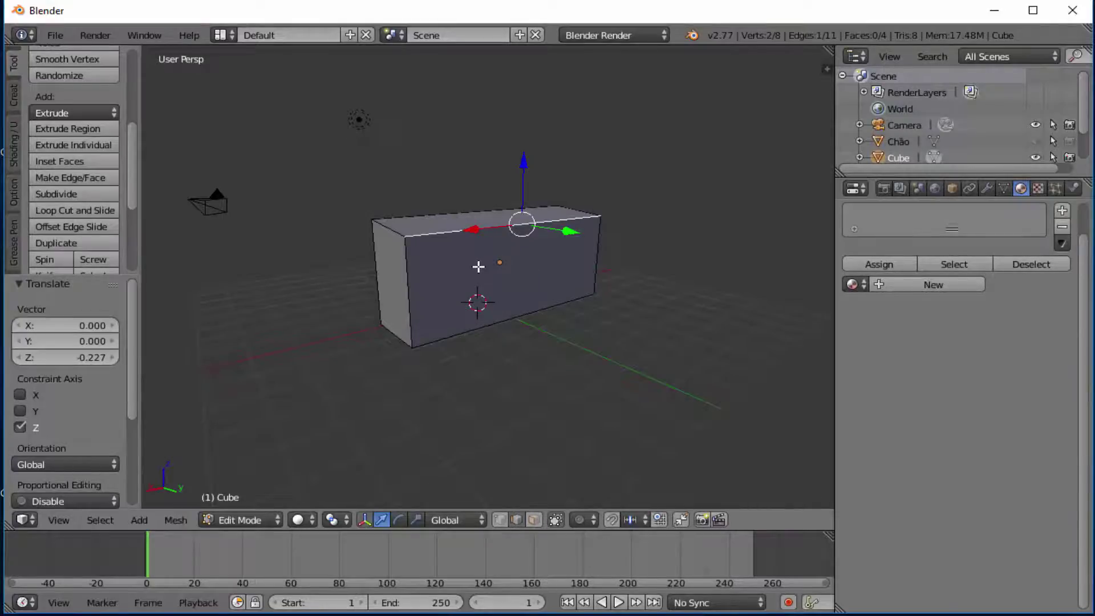
key(ctrl+r)
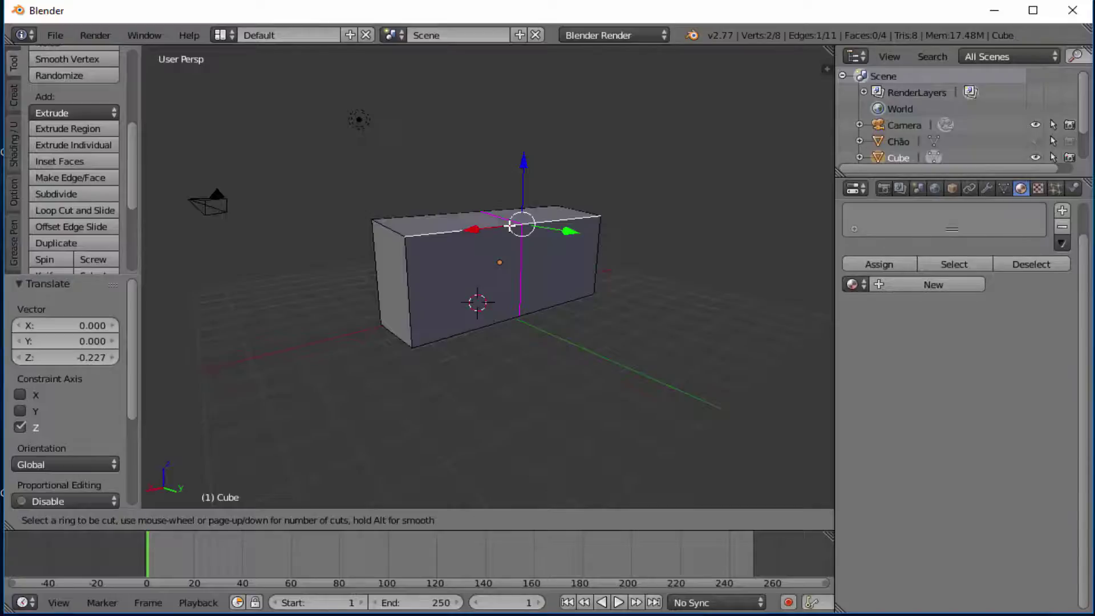
scroll(509, 226, up, 1)
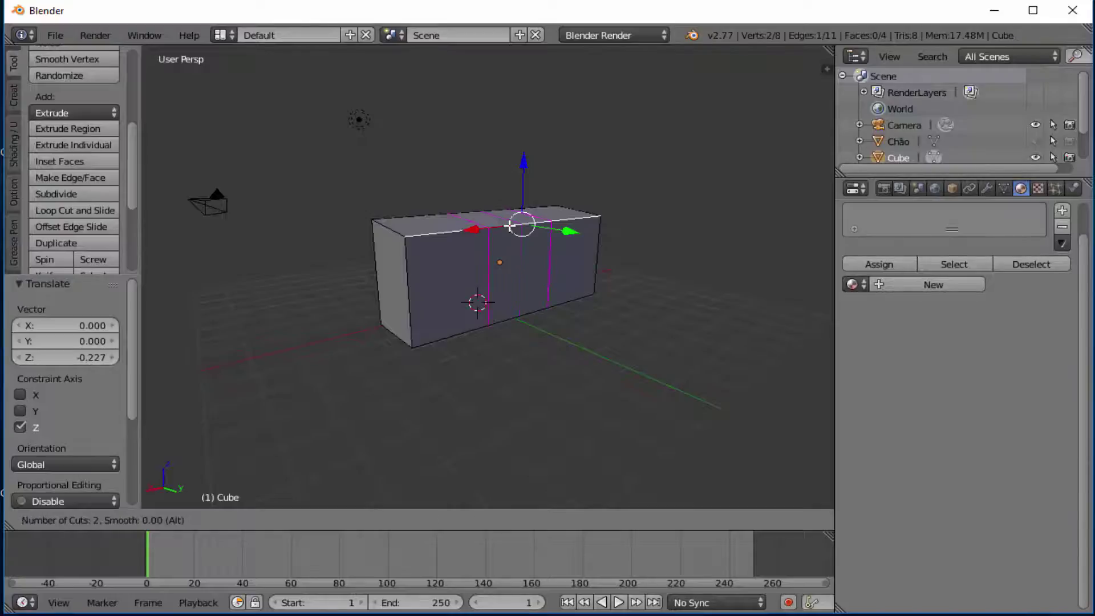
scroll(510, 226, up, 1)
scroll(510, 226, up, 4)
scroll(510, 226, up, 6)
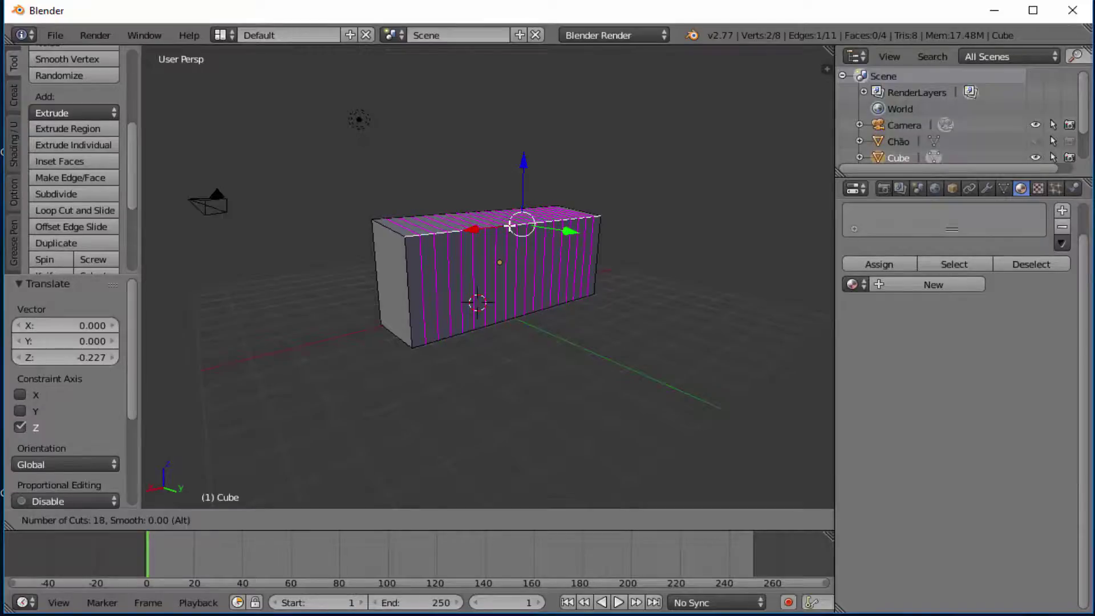
scroll(509, 226, up, 1)
click(509, 225)
click(510, 226)
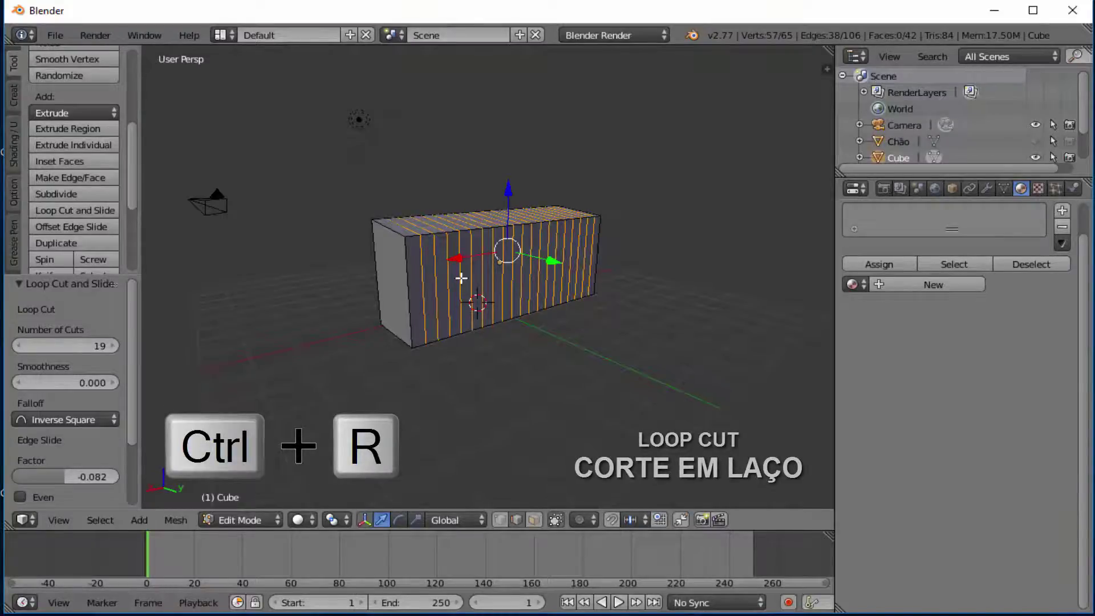
- Add 10 evenly spaced horizontal loop cuts around the box's back and side faces, without sliding them
key(ctrl+r)
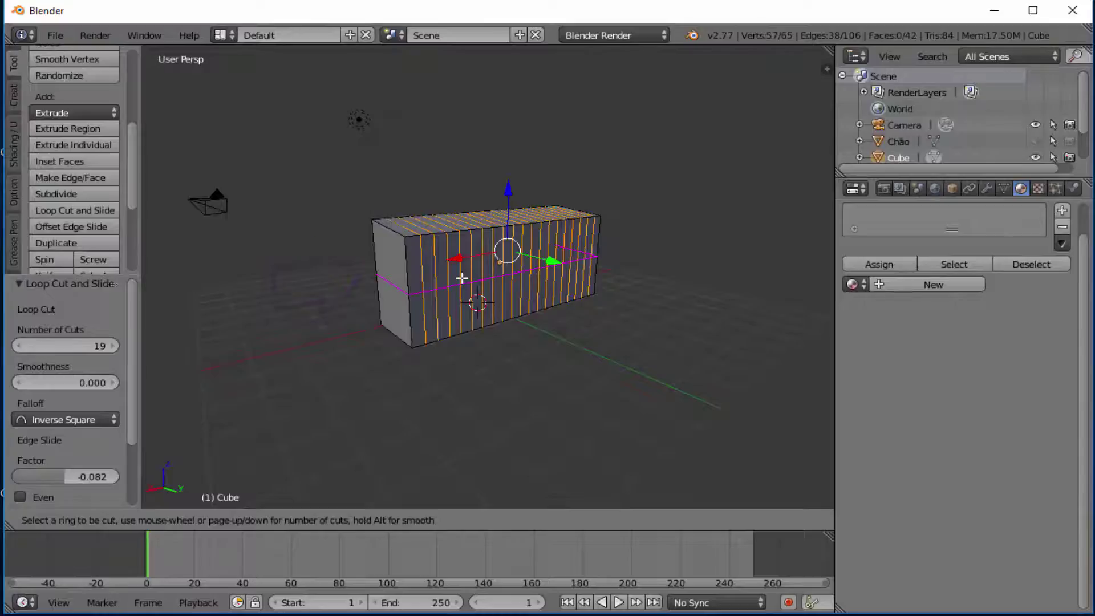
scroll(461, 278, up, 2)
scroll(462, 277, up, 4)
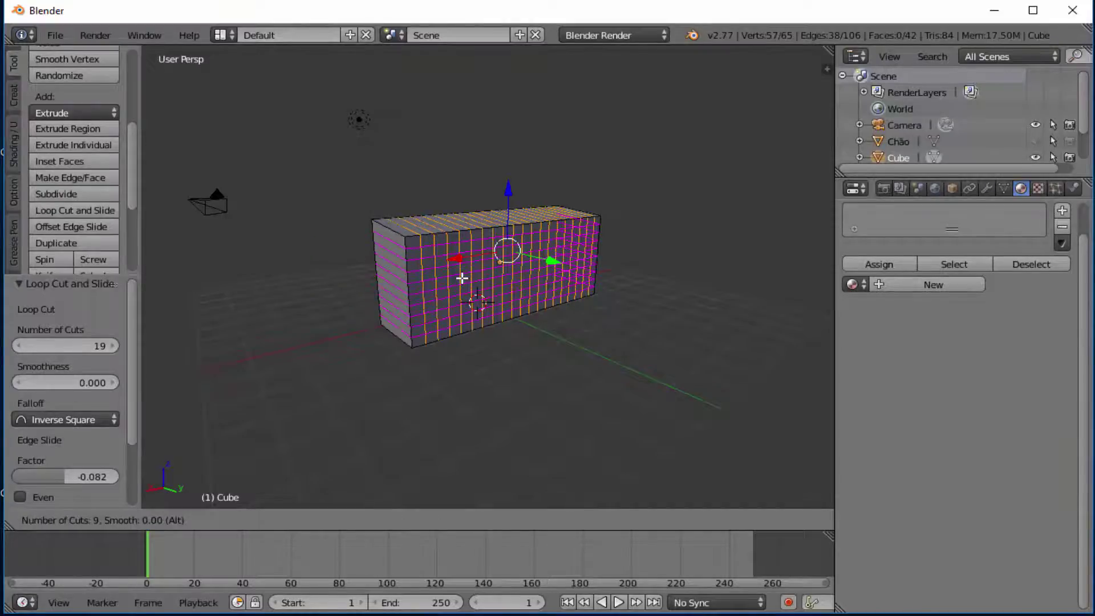
scroll(461, 278, up, 1)
click(462, 278)
right_click(461, 278)
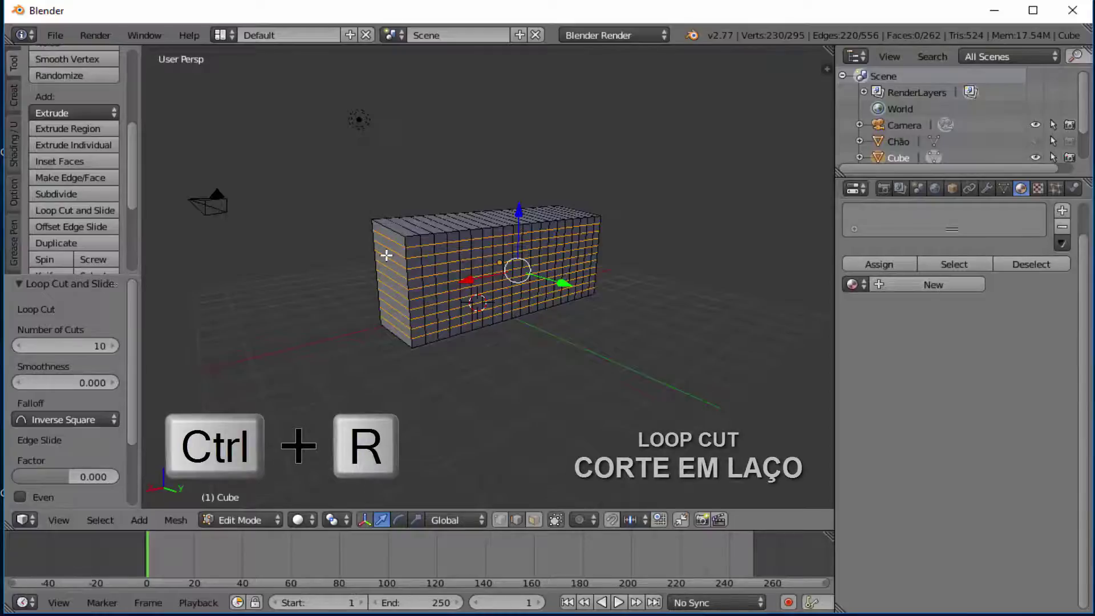
- Add 5 evenly spaced loop cuts through the depth of the box's side and top faces, without sliding them
key(ctrl+r)
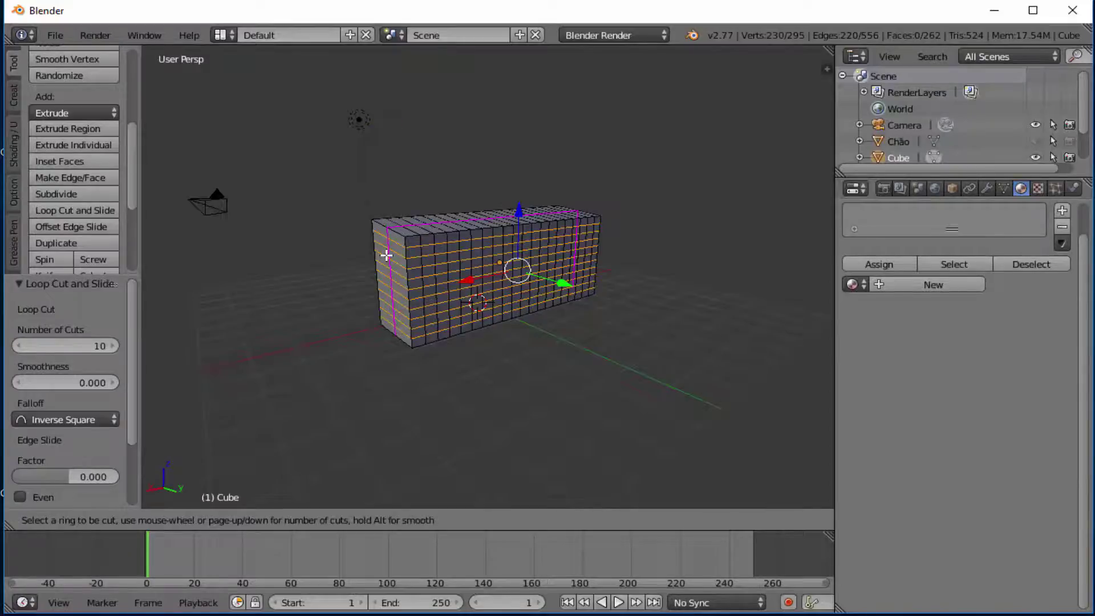
scroll(386, 255, up, 3)
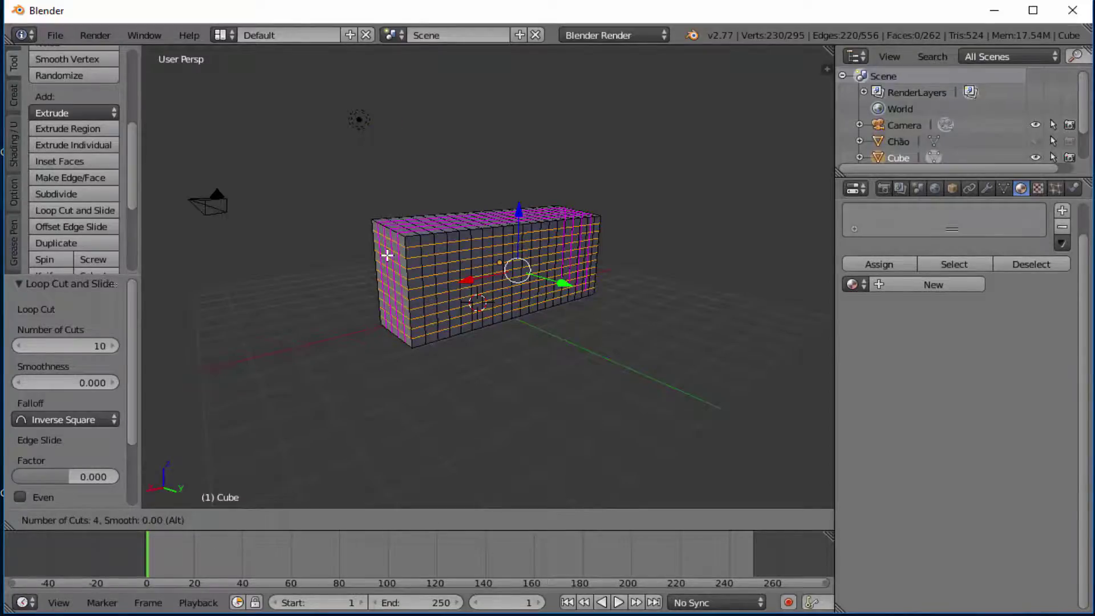
scroll(386, 256, up, 1)
click(387, 255)
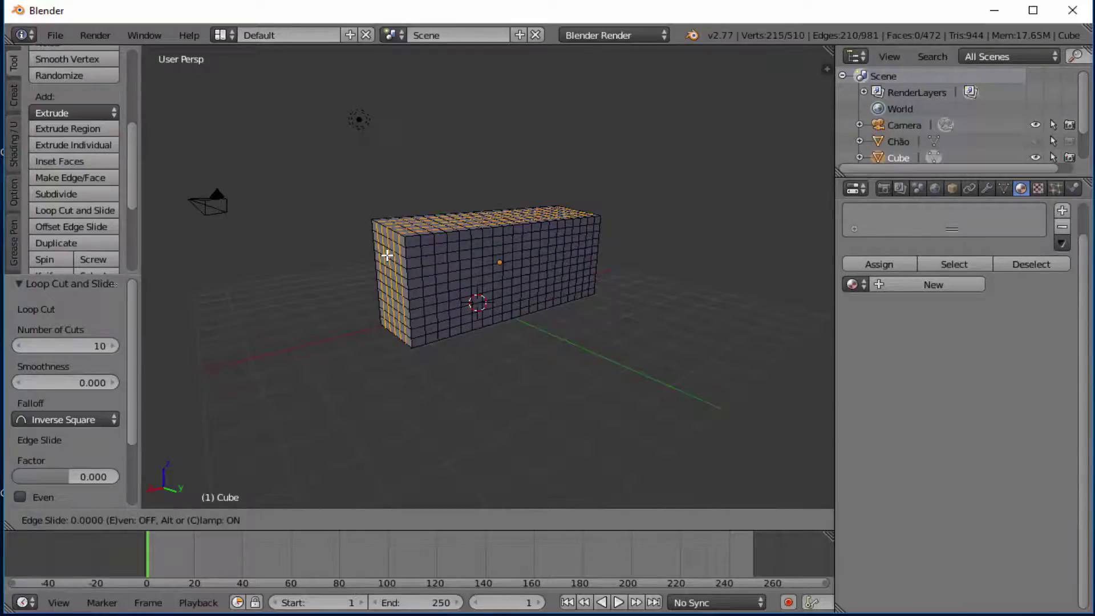
right_click(386, 255)
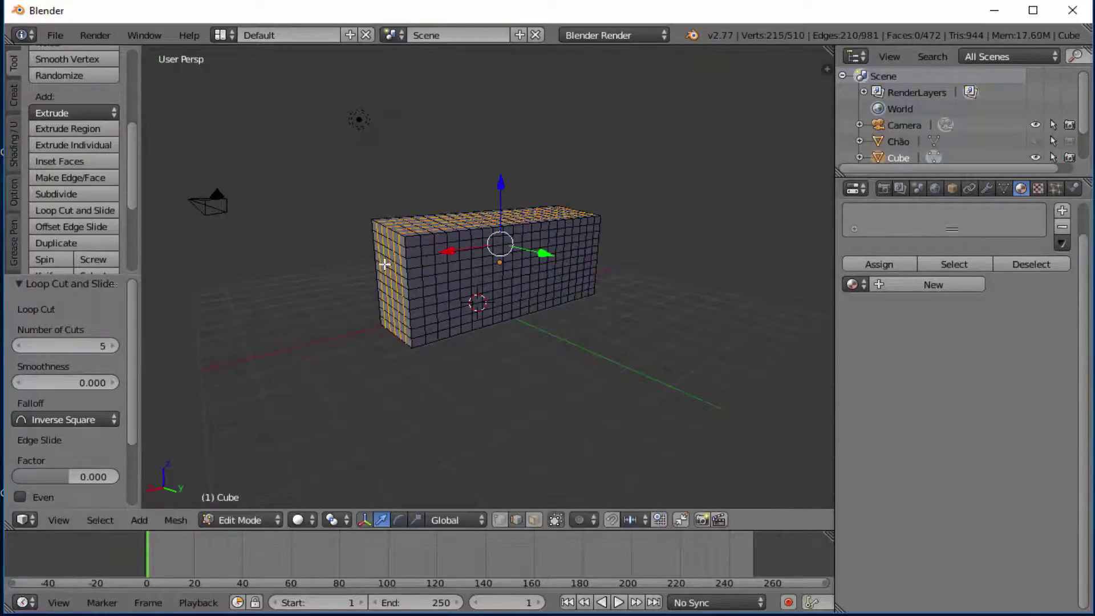
- Return to Object Mode and add a Wireframe modifier to the subdivided cube
middle_drag(556, 366, 701, 332)
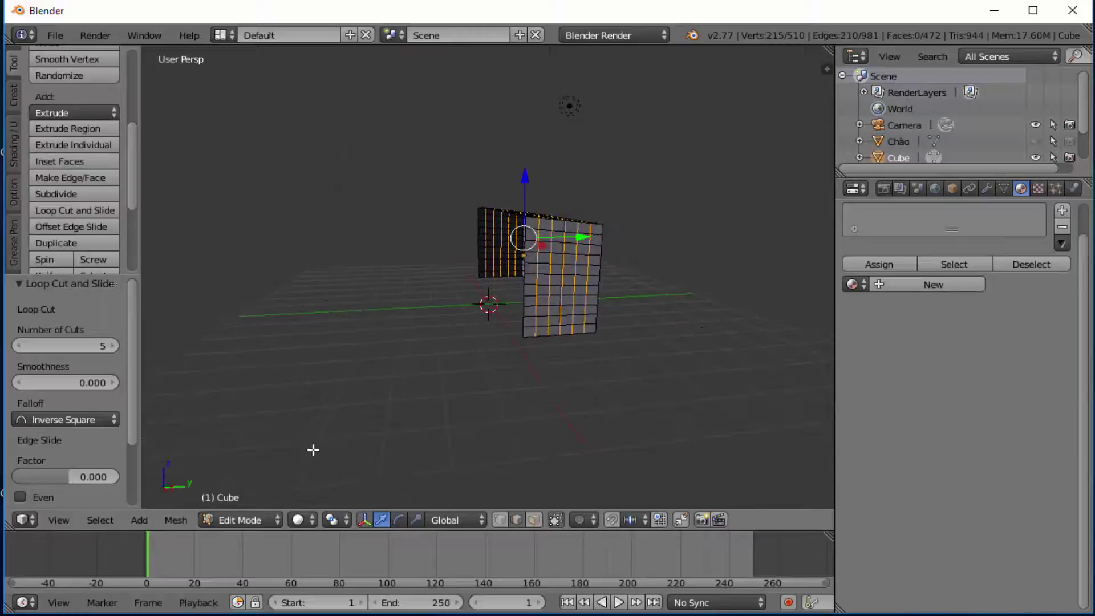
click(238, 517)
click(256, 500)
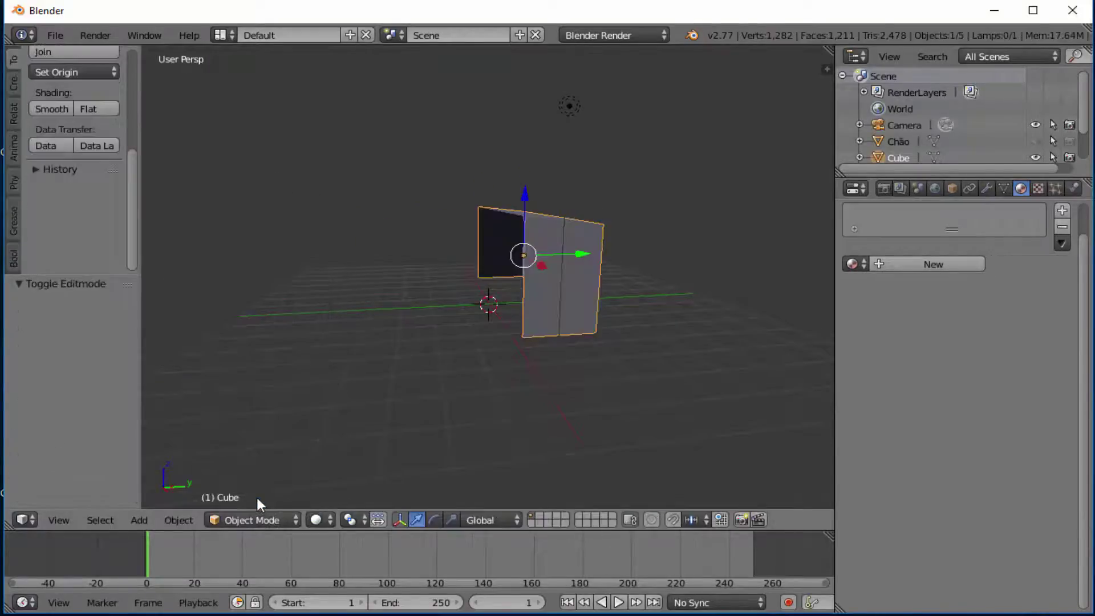
middle_drag(625, 374, 676, 336)
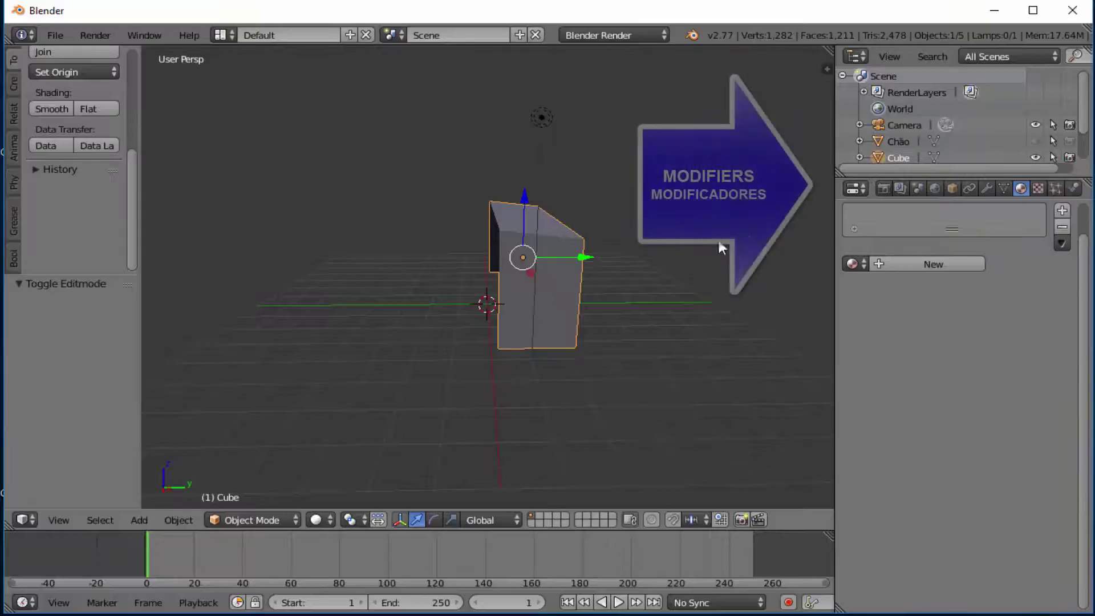
click(986, 188)
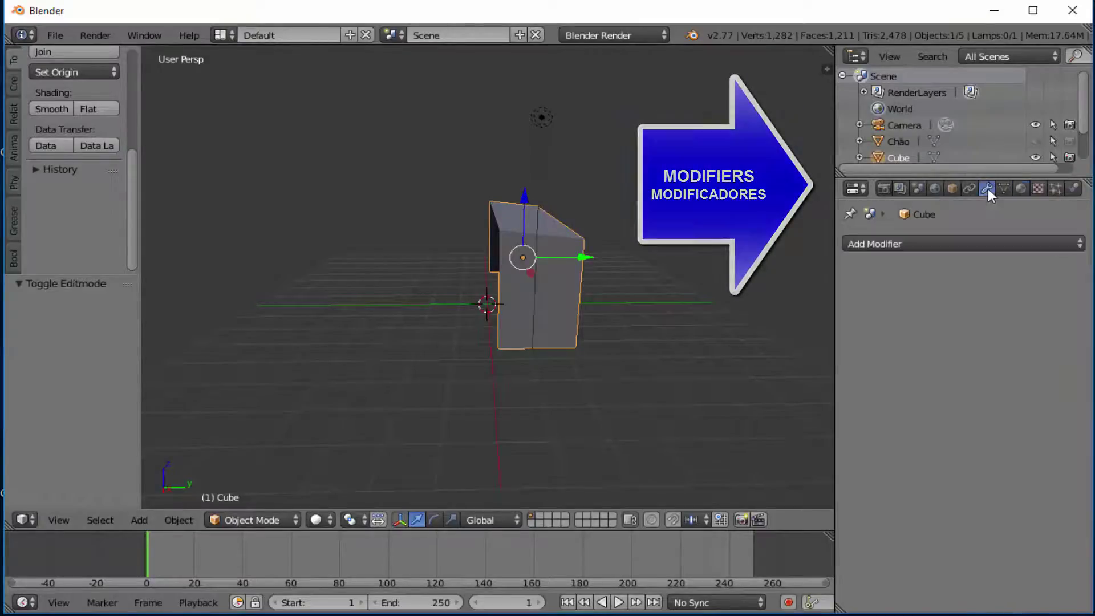
click(911, 243)
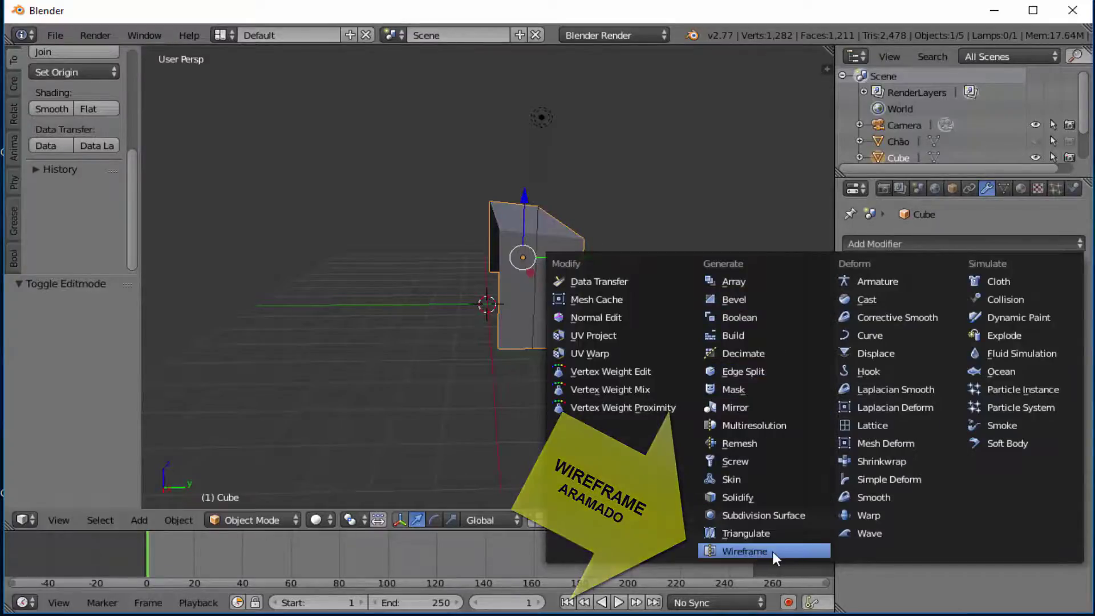
click(750, 552)
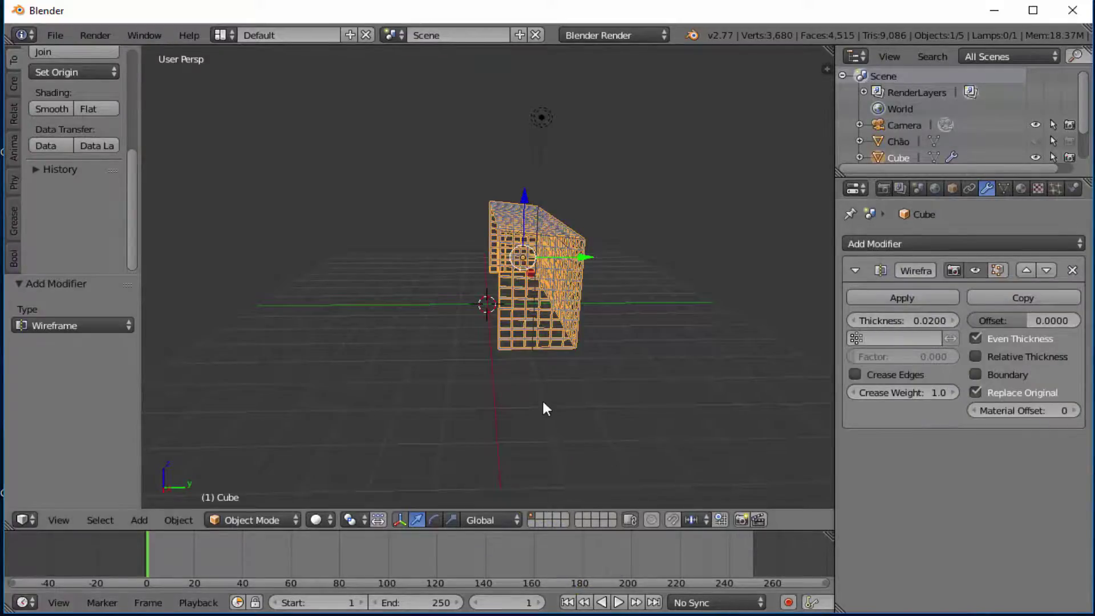
- Set the Wireframe modifier's thickness to 0.01
mouse_move(543, 402)
middle_down()
mouse_move(711, 404)
mouse_move(534, 412)
middle_up()
scroll(666, 379, up, 2)
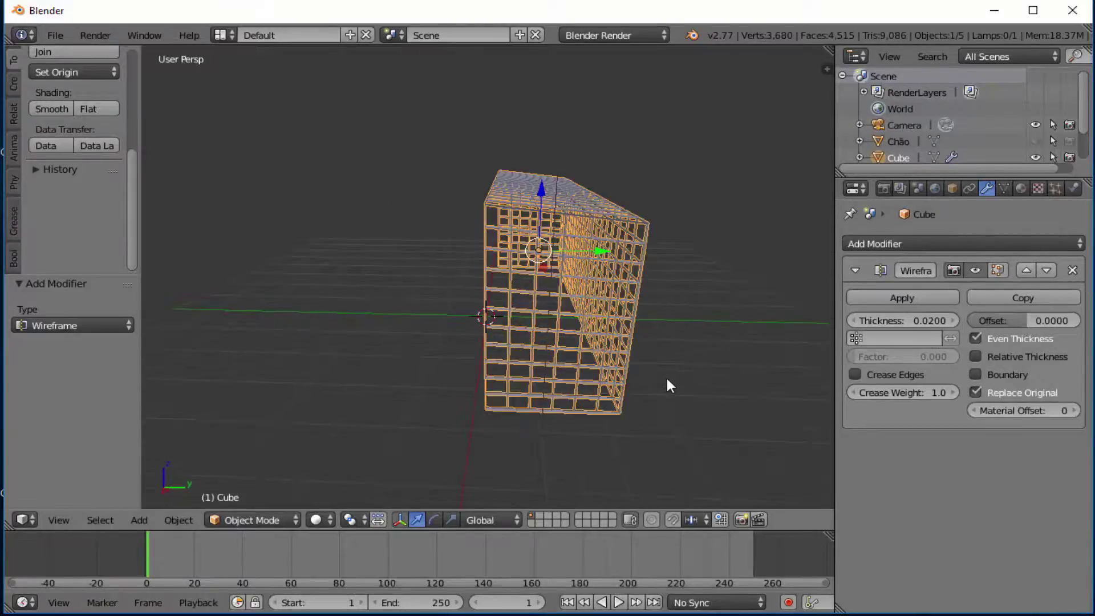
scroll(666, 375, up, 1)
middle_drag(665, 375, 692, 317)
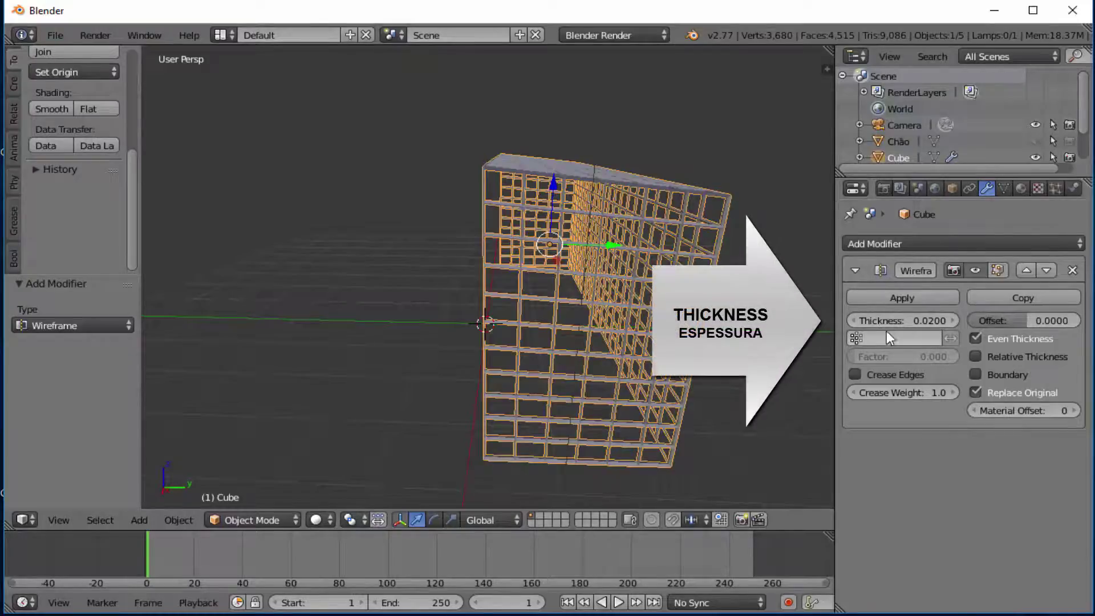
click(898, 321)
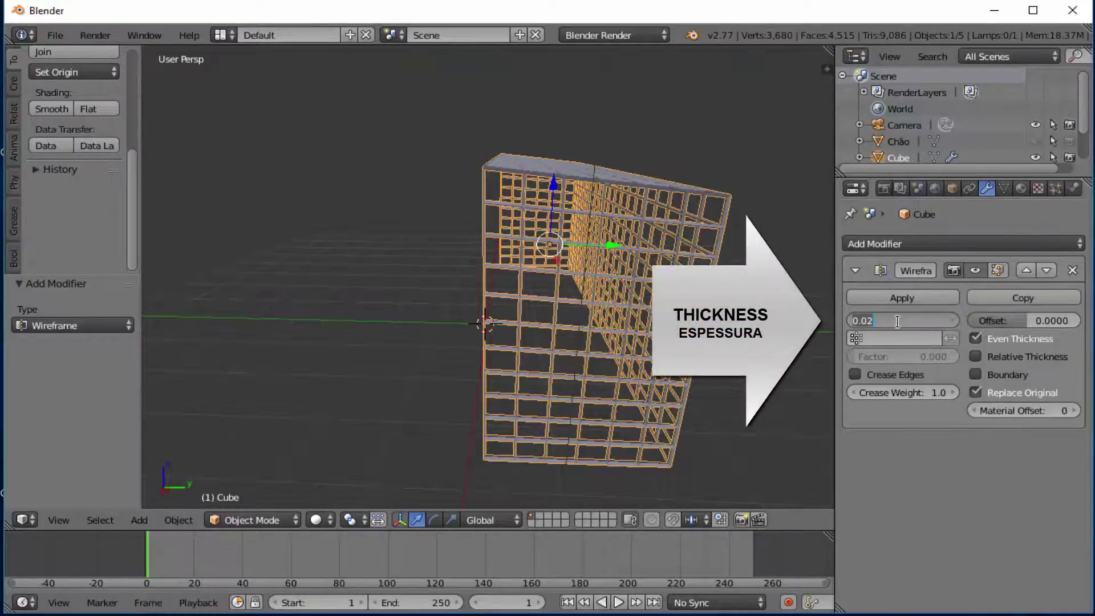
text(0.01)
key(Return)
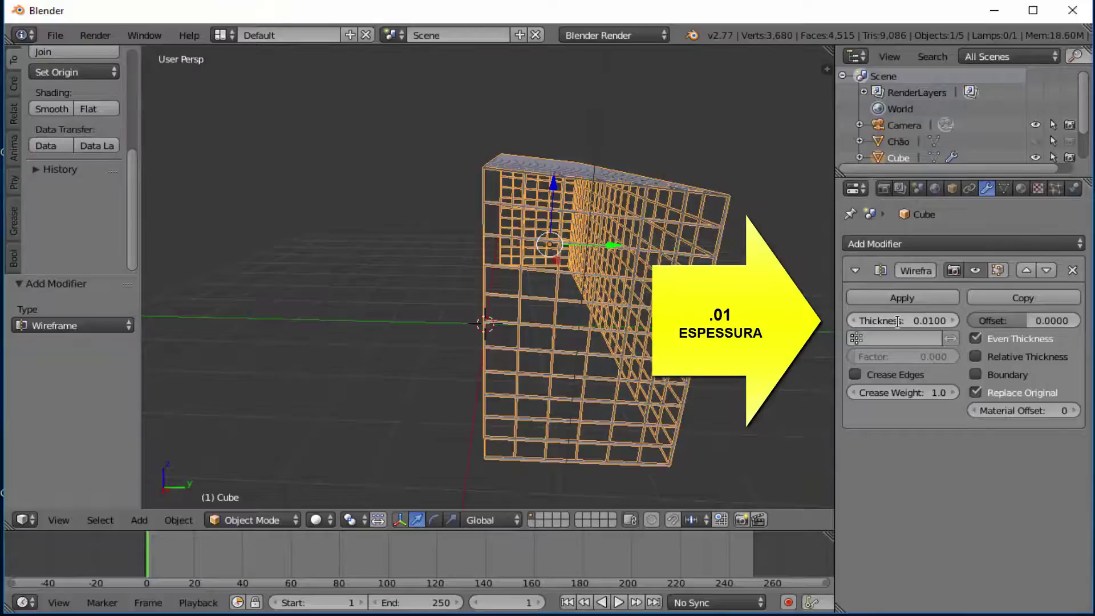
- Render the image to check the net behind the pipe frame, and close the render result
middle_drag(591, 384, 642, 381)
scroll(614, 377, down, 4)
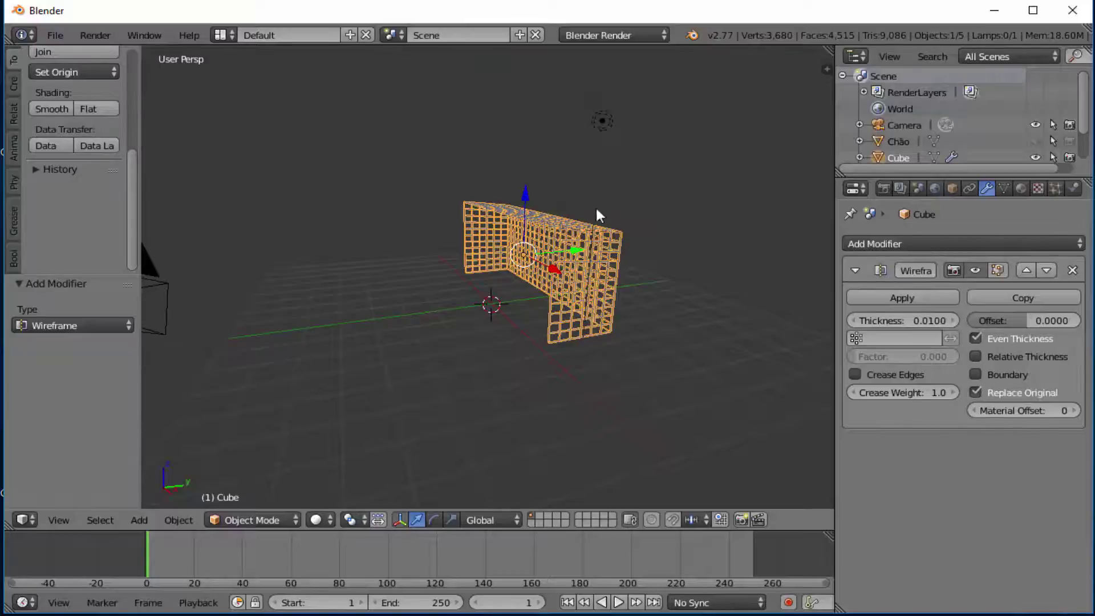
click(100, 35)
click(108, 51)
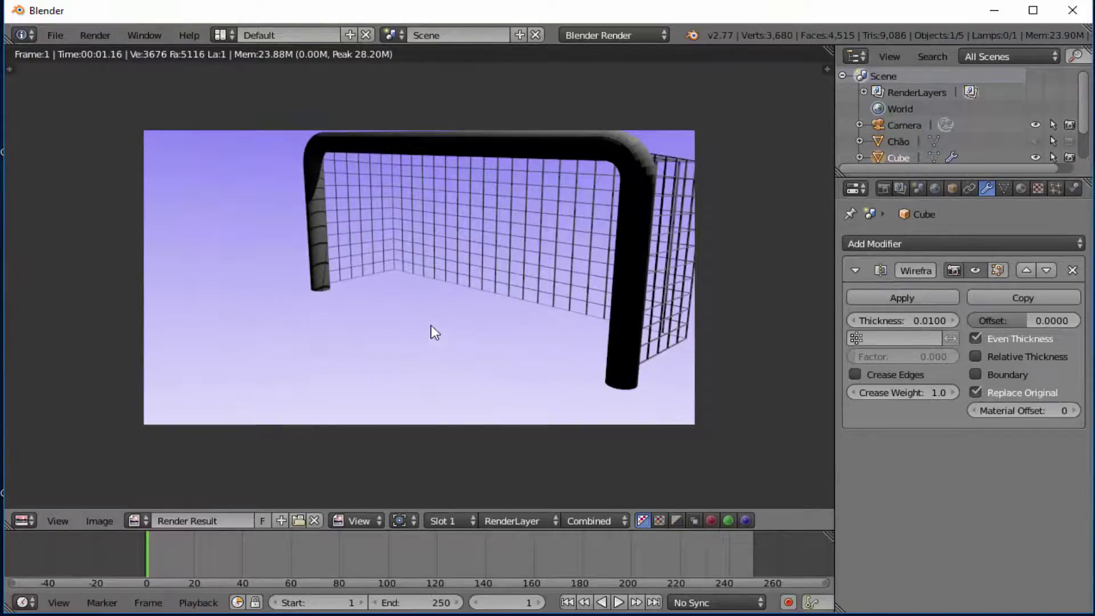
key(Escape)
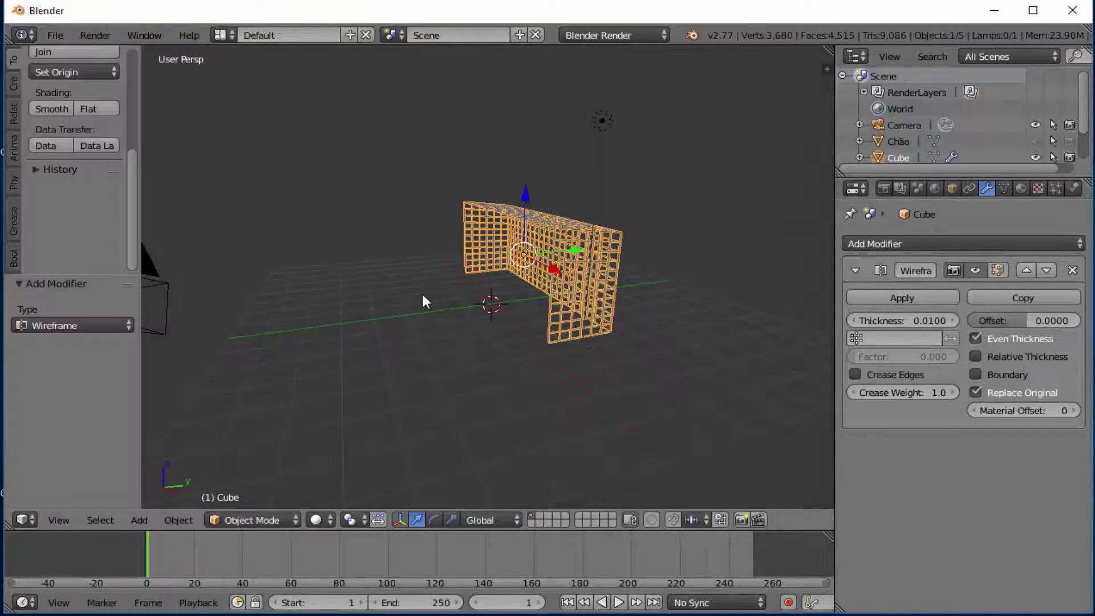
- Switch to camera view, pull the camera back and orbit it so the whole goal fits the frame, and render the image
click(58, 520)
click(90, 459)
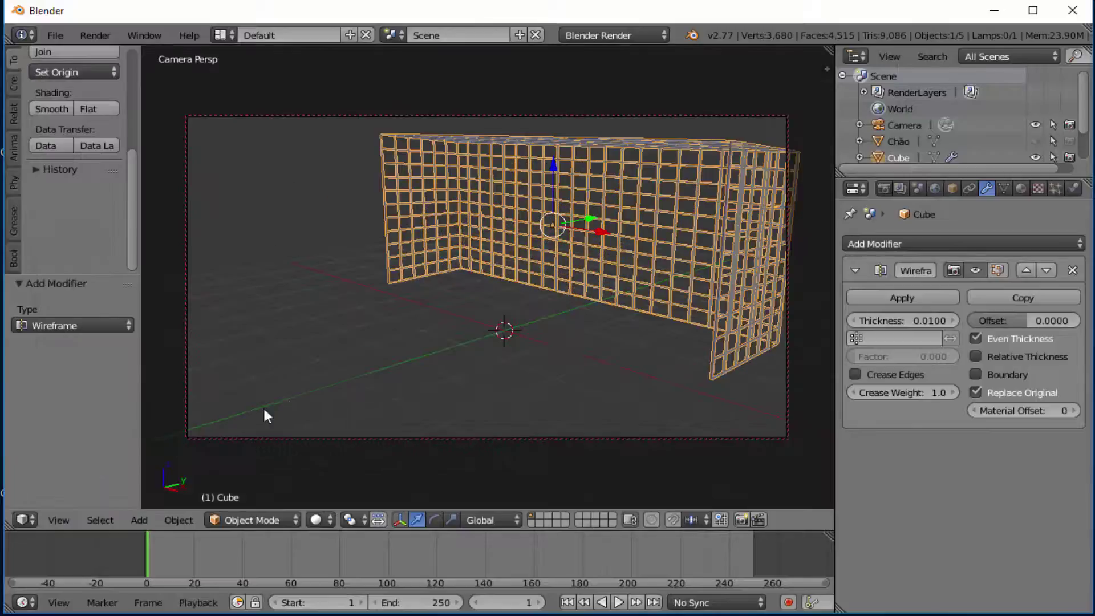
scroll(455, 375, down, 3)
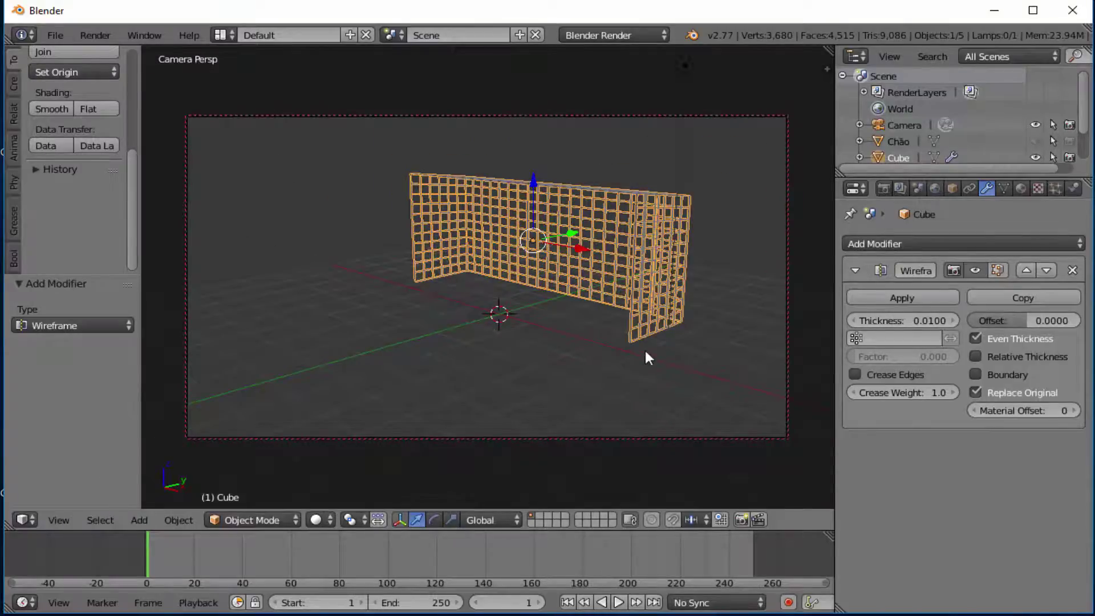
middle_drag(645, 353, 613, 356)
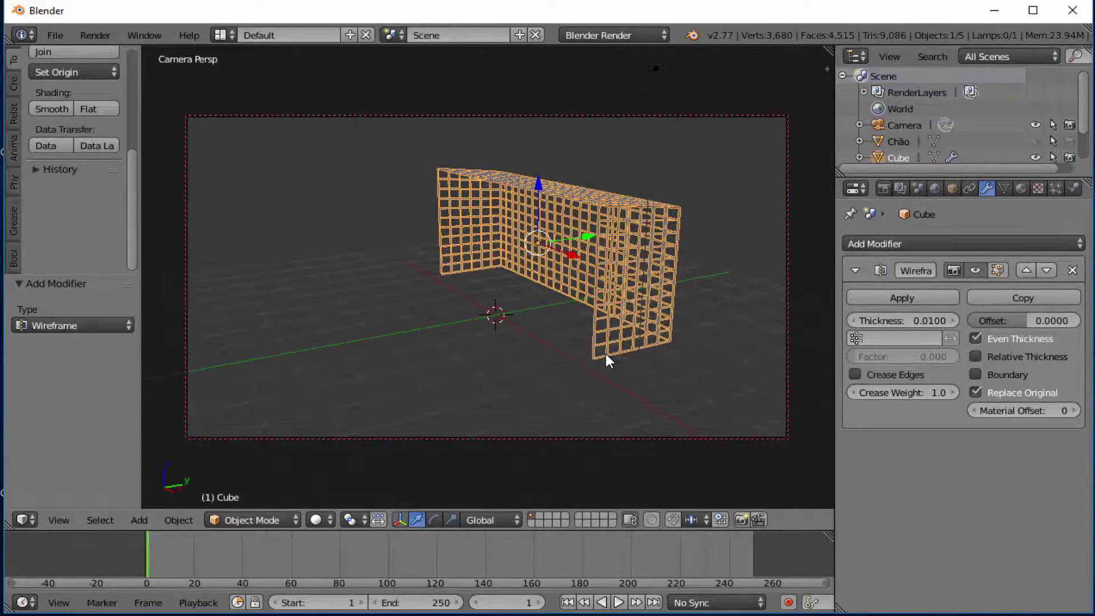
click(95, 36)
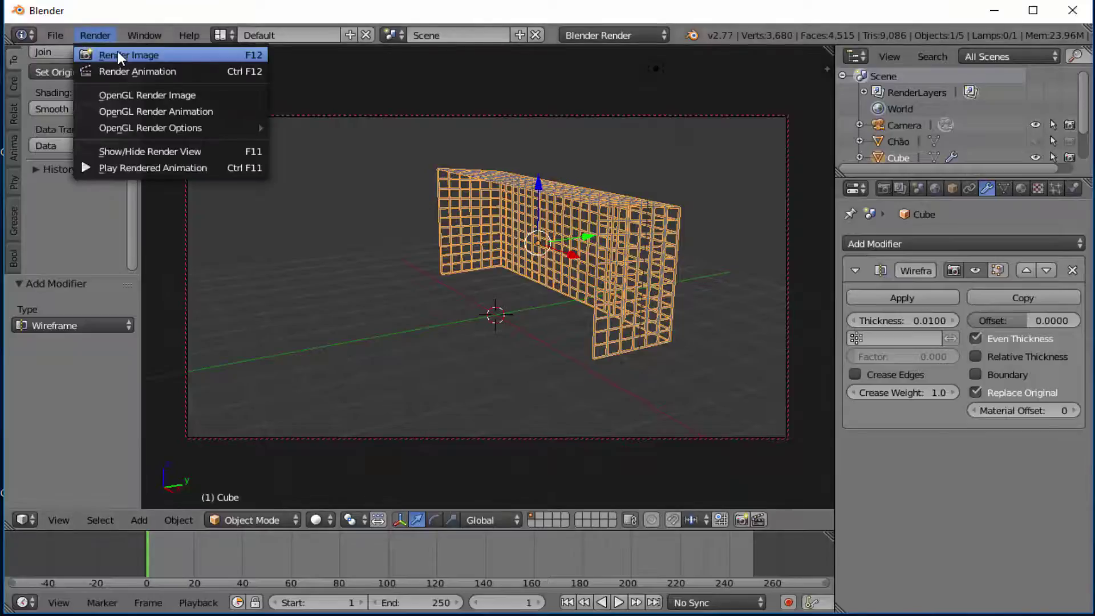
click(118, 55)
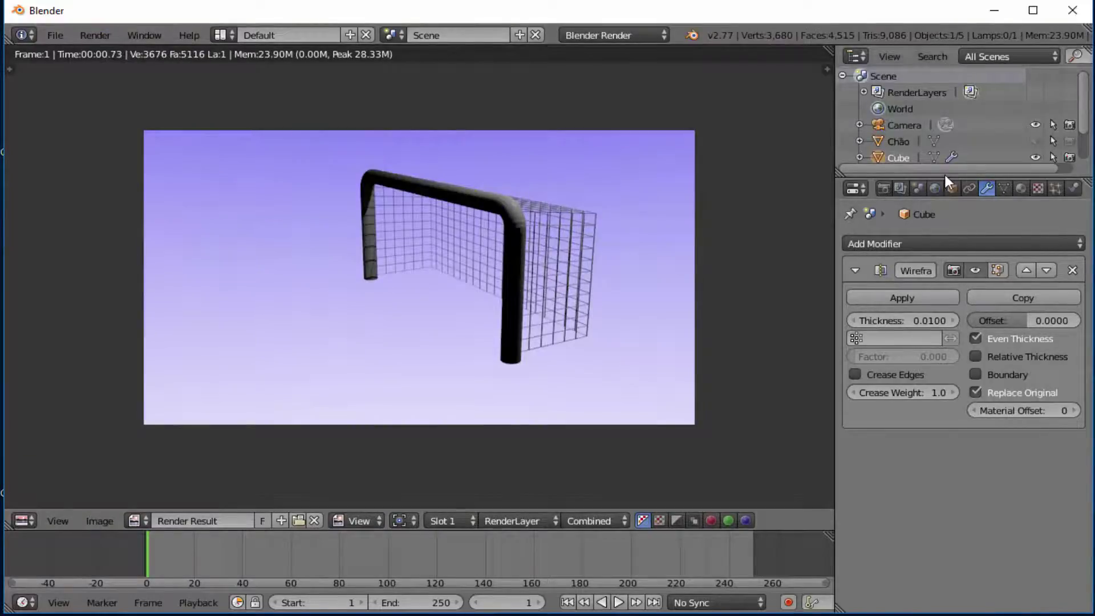
- Disable rendering of the Cylinder pipe frame and render the net alone, with the Cylinder unhidden in the viewport
drag(944, 177, 944, 238)
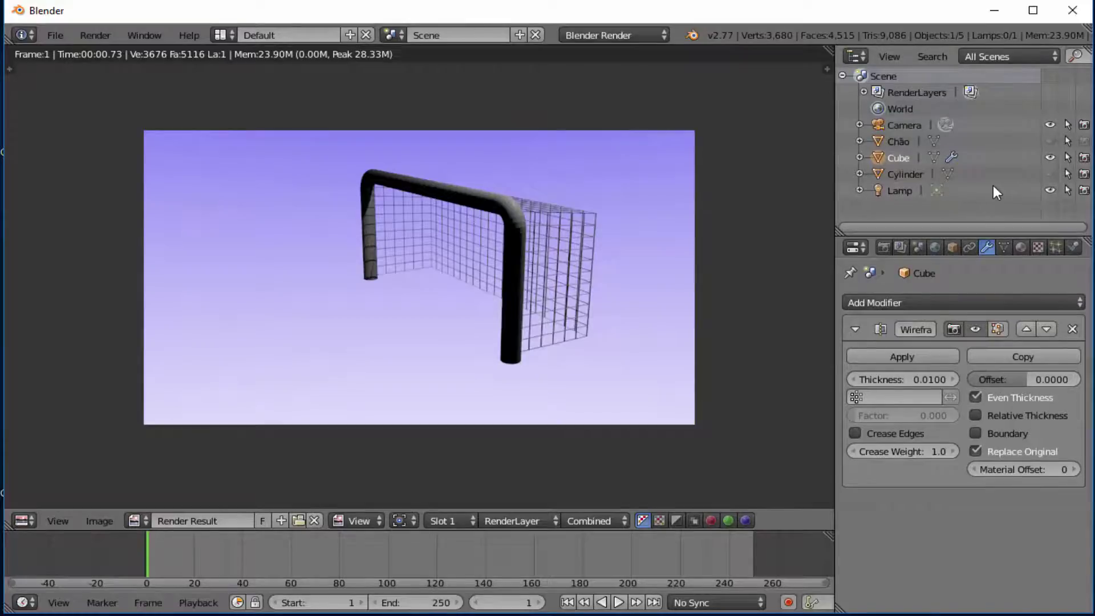
click(1083, 177)
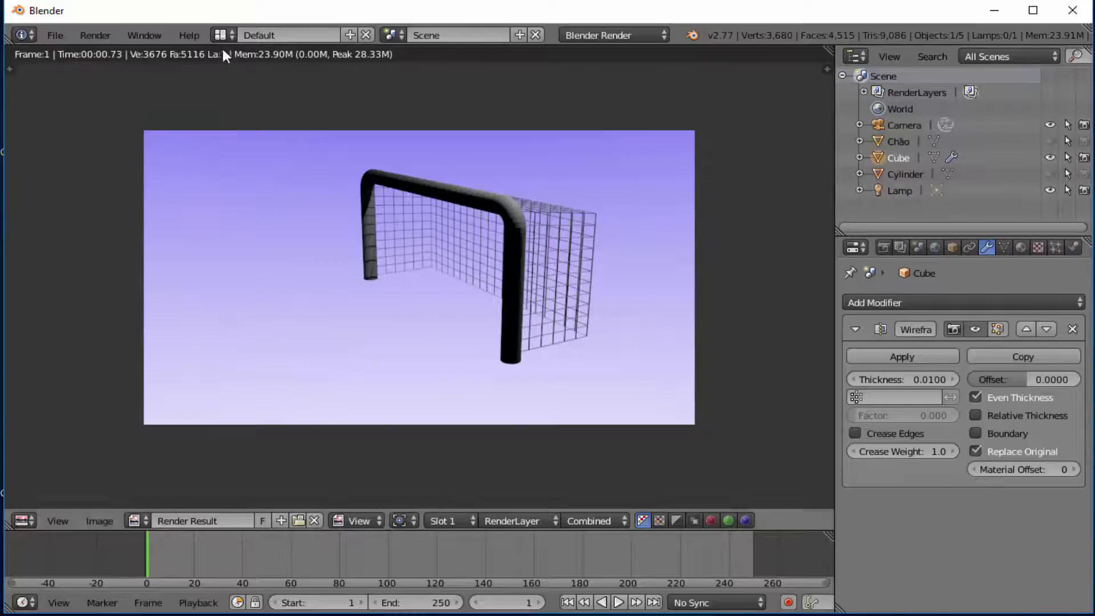
click(96, 35)
click(108, 55)
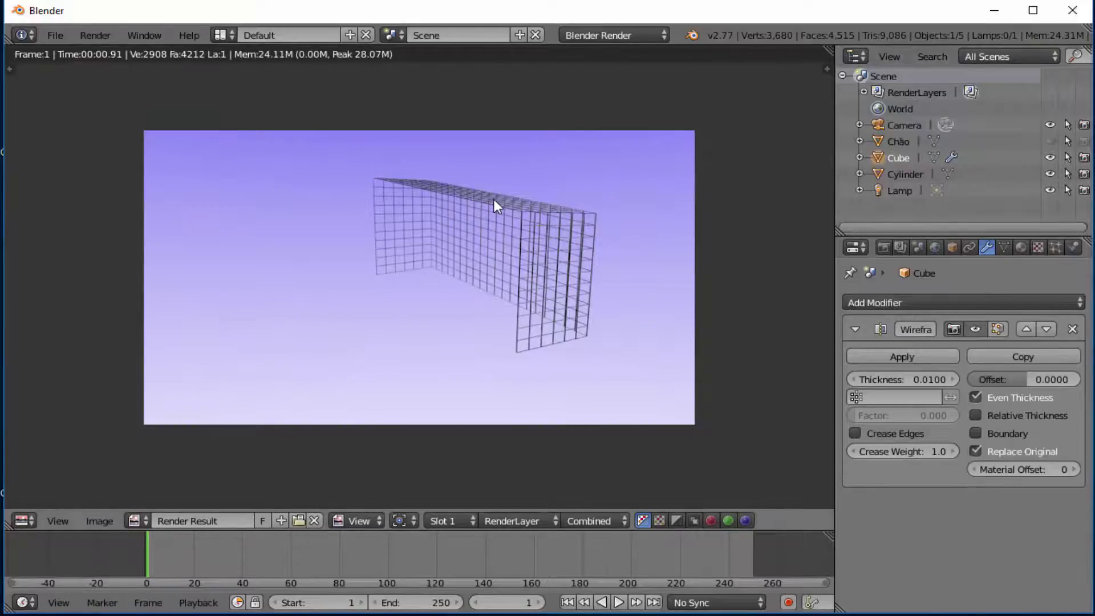
key(Escape)
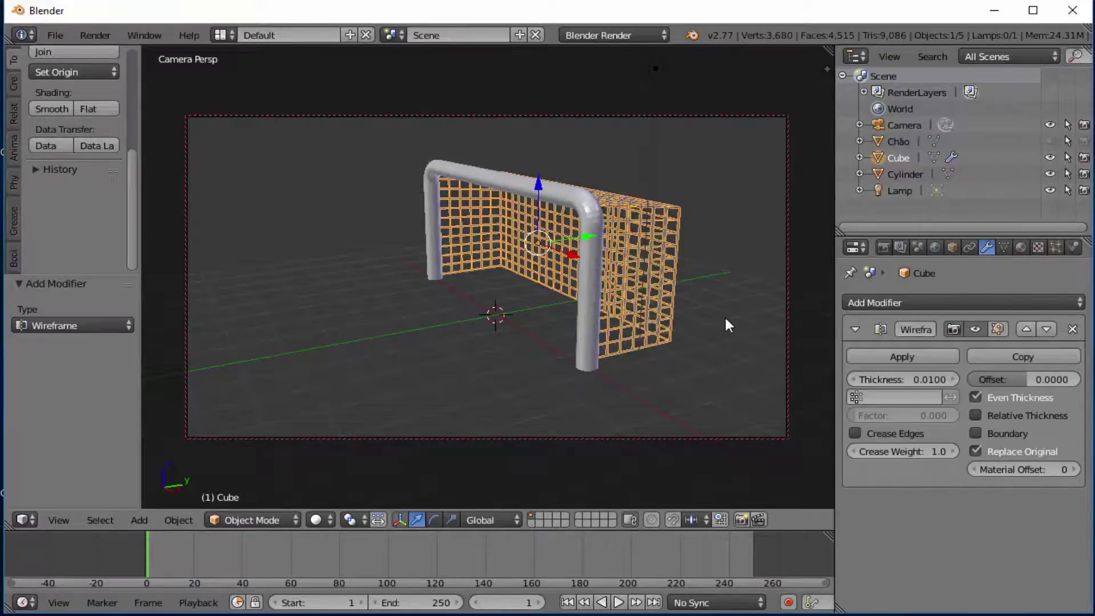
- Select the Cylinder pipe frame from the goal's rear side and hide it in the viewport
middle_drag(724, 320, 628, 329)
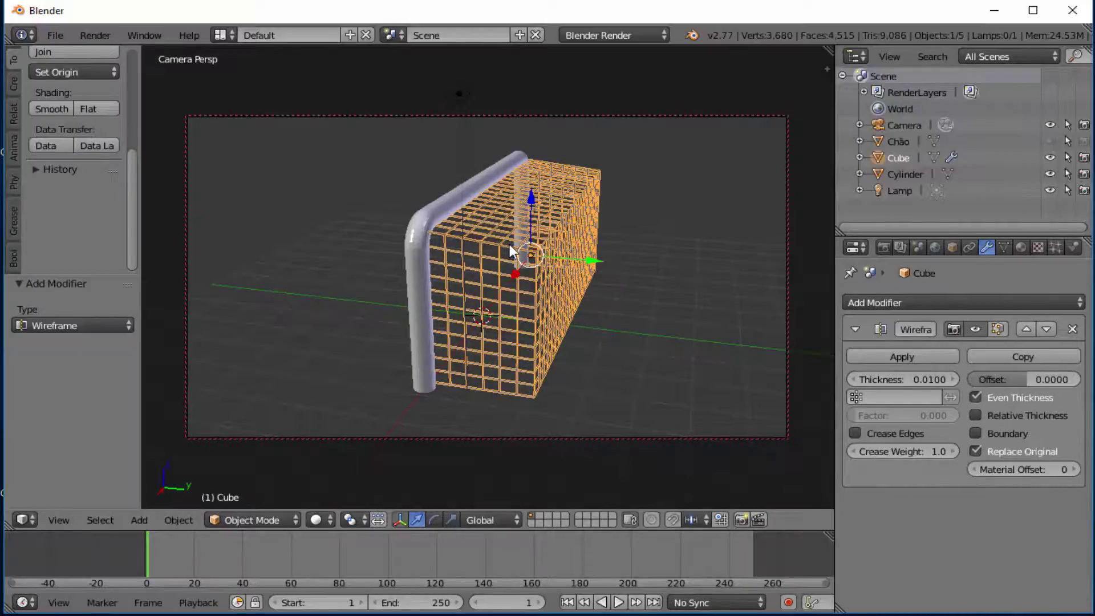
right_click(445, 203)
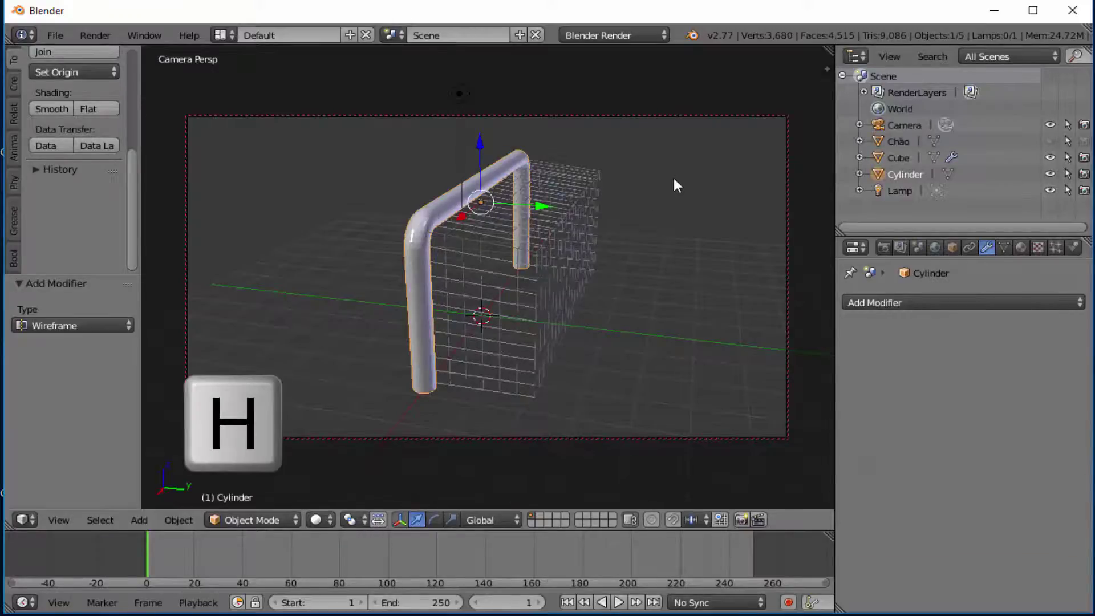
key(h)
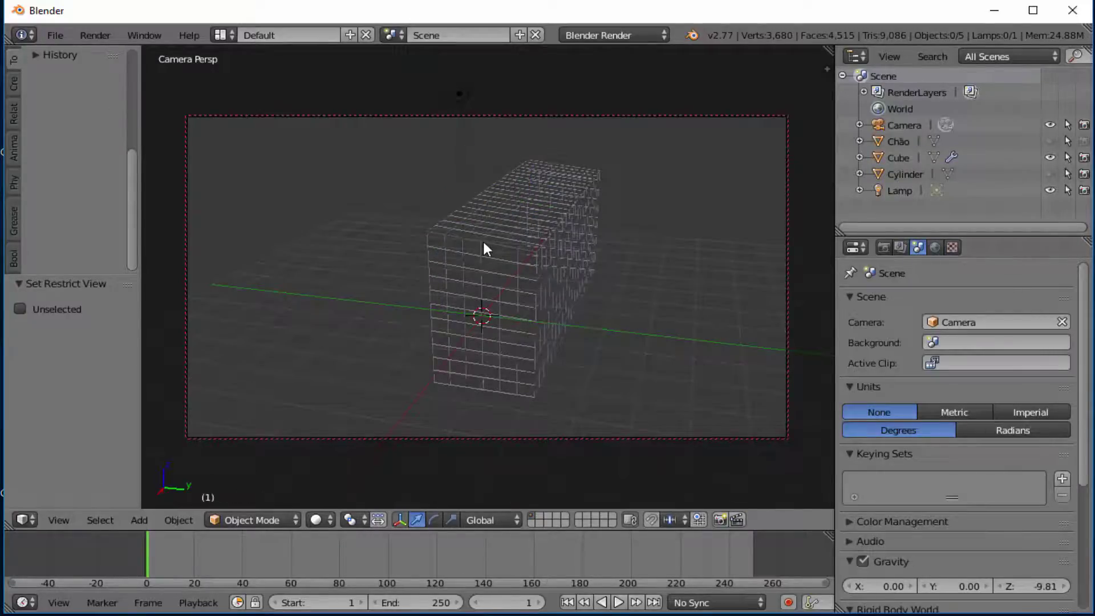
- Select the net cube, enter Edit Mode and switch to vertex selection
right_click(484, 247)
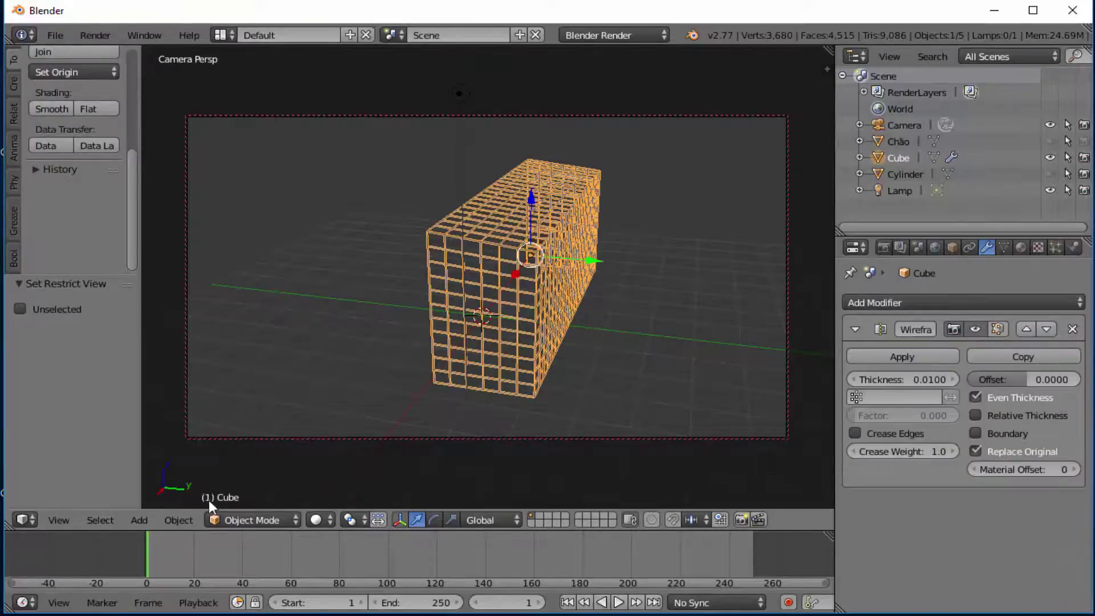
click(234, 515)
click(248, 485)
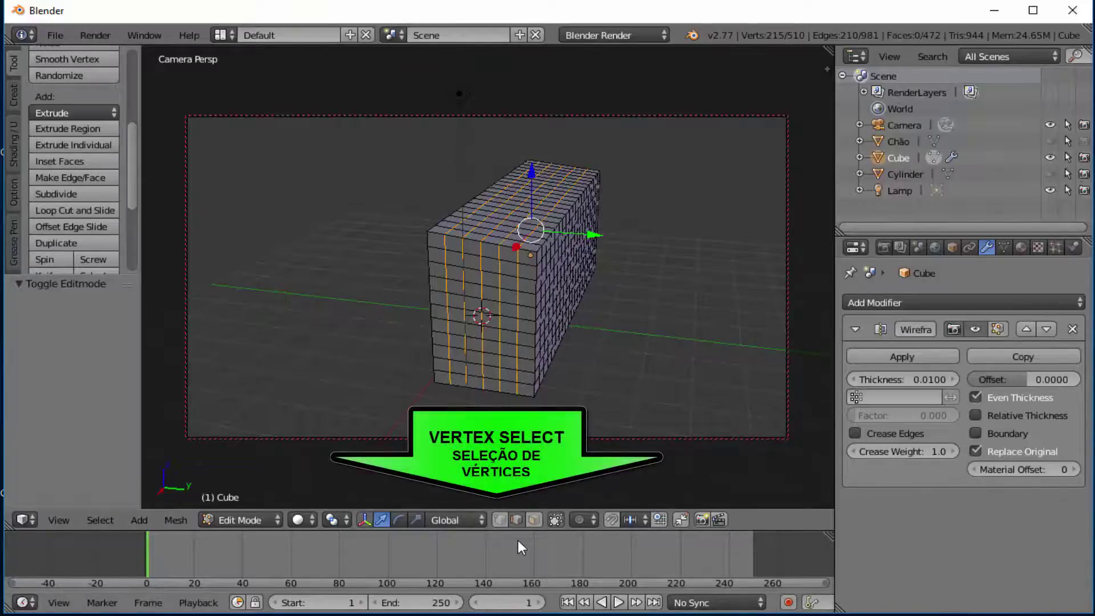
click(499, 518)
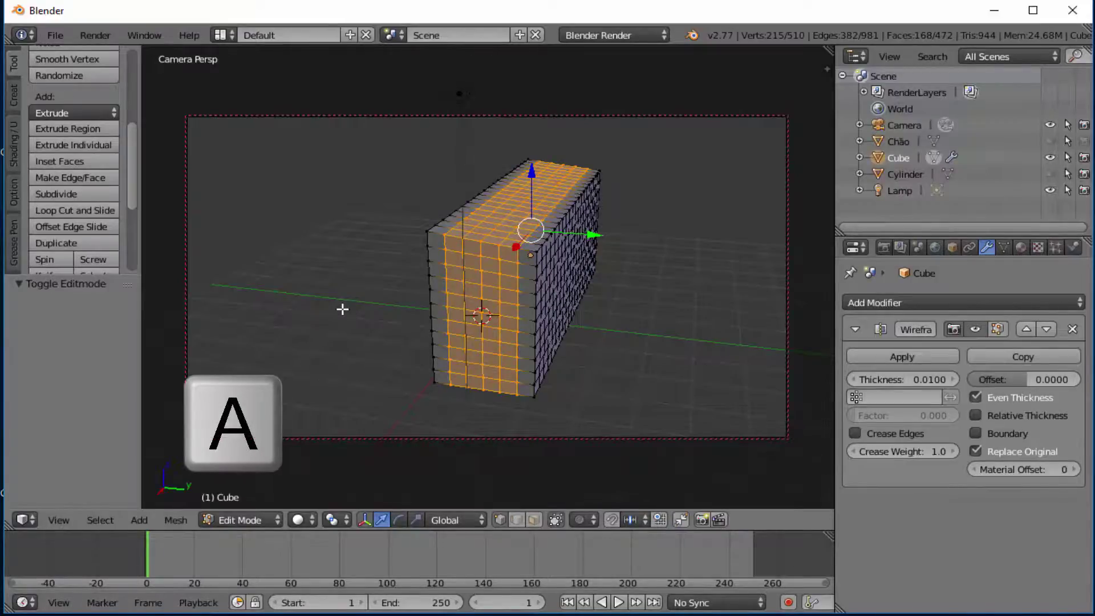
- Clear the selection and select the net's upper rear edge loop, one upper side edge and the boundary loop around the open front
key(a)
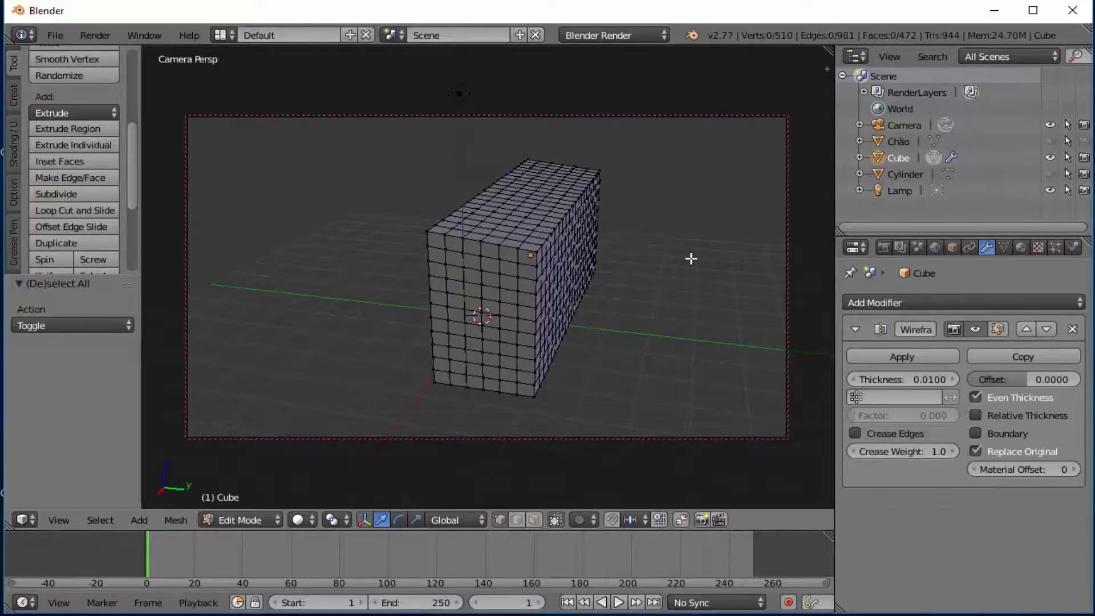
middle_drag(691, 259, 538, 264)
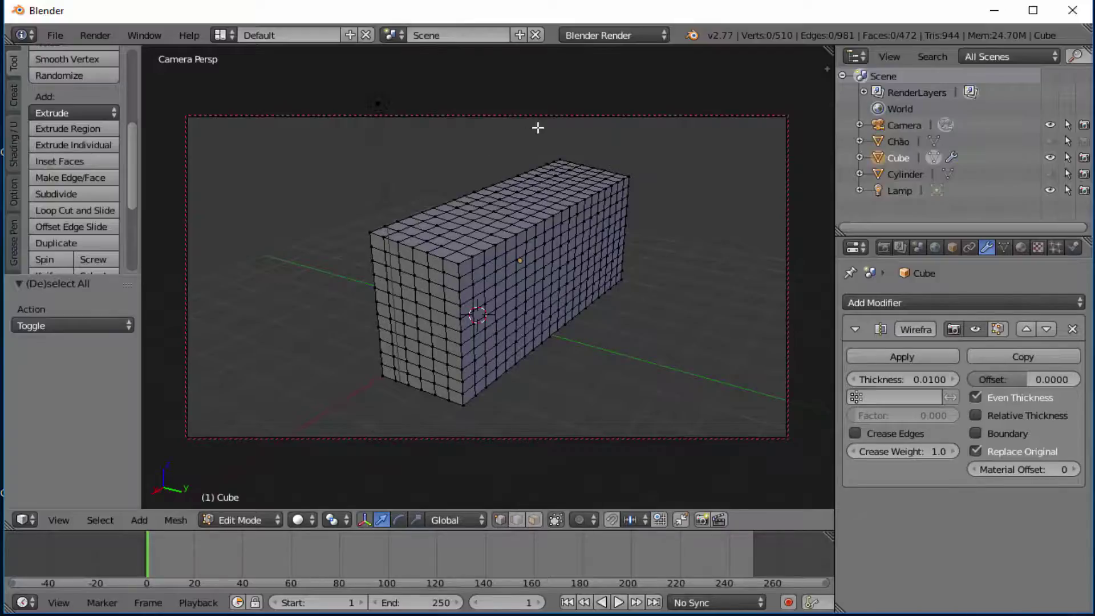
scroll(662, 260, up, 2)
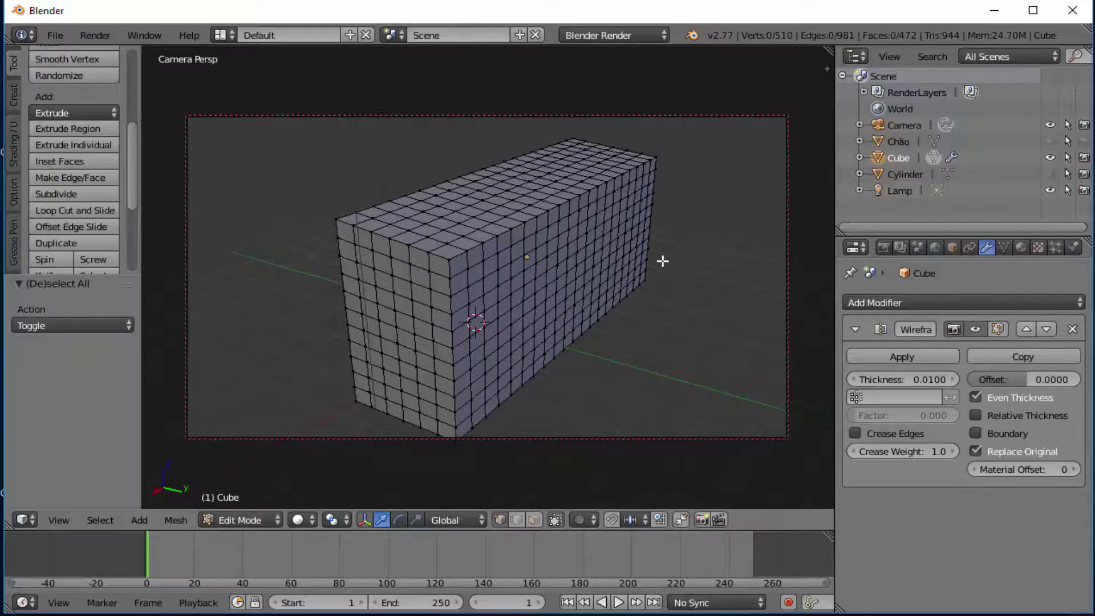
key(alt)
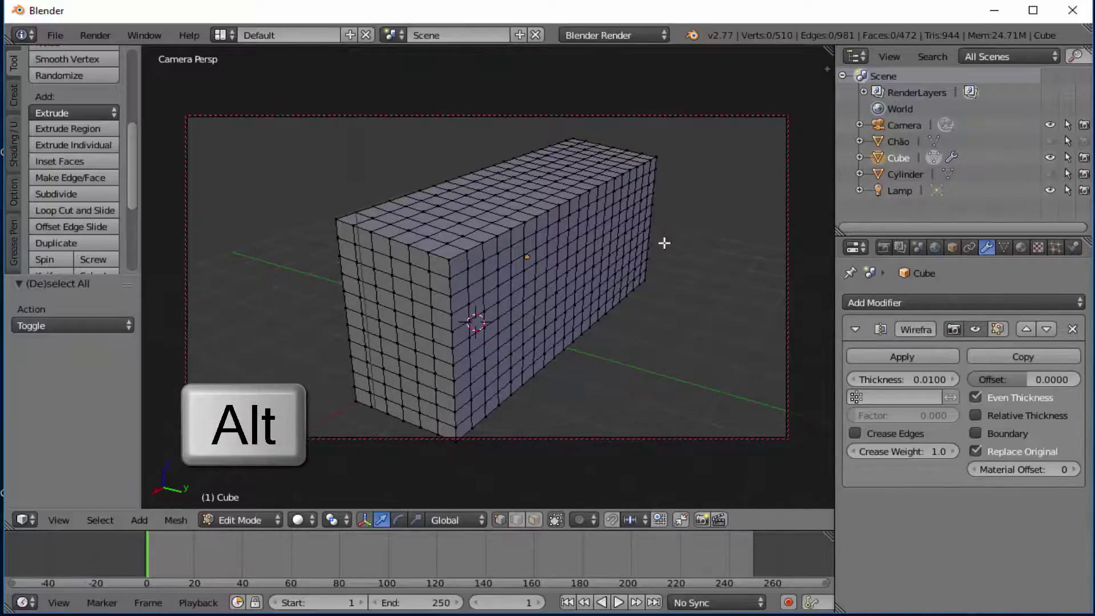
alt+right_click(504, 232)
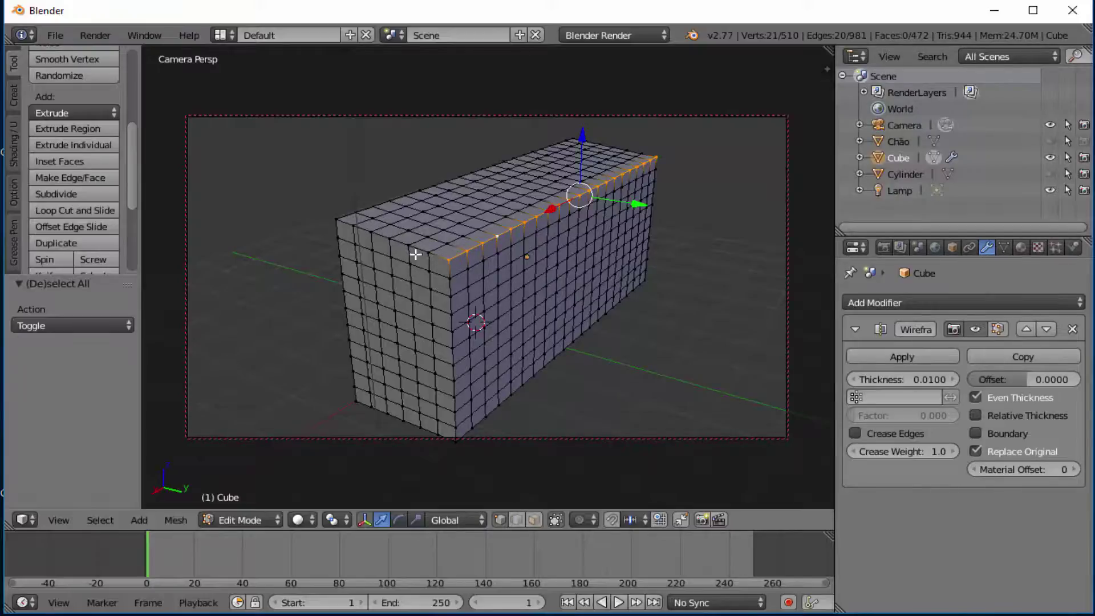
key(shift)
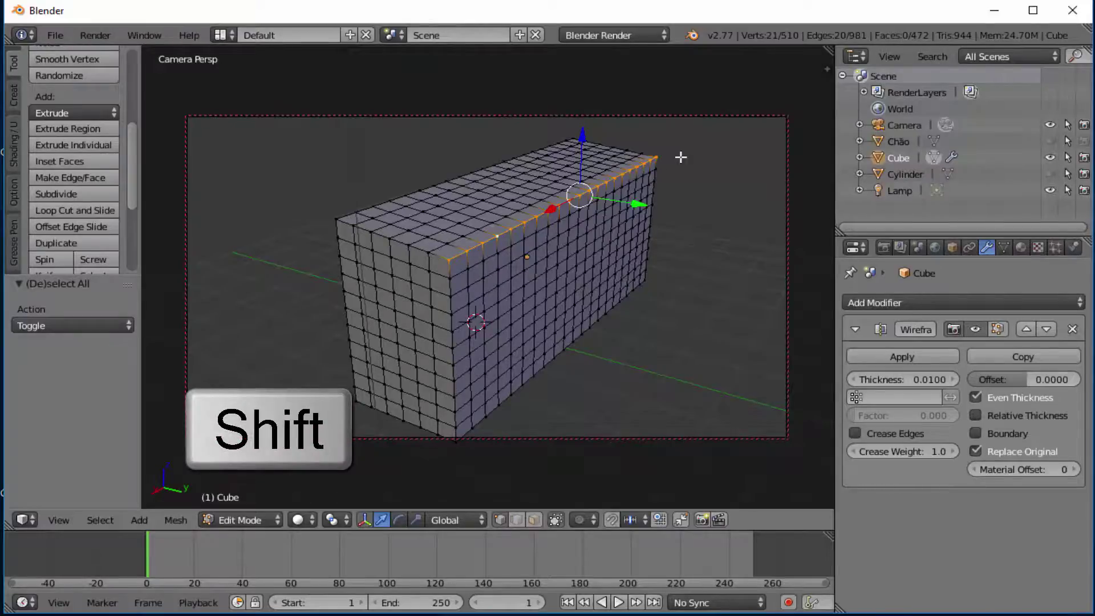
key(alt)
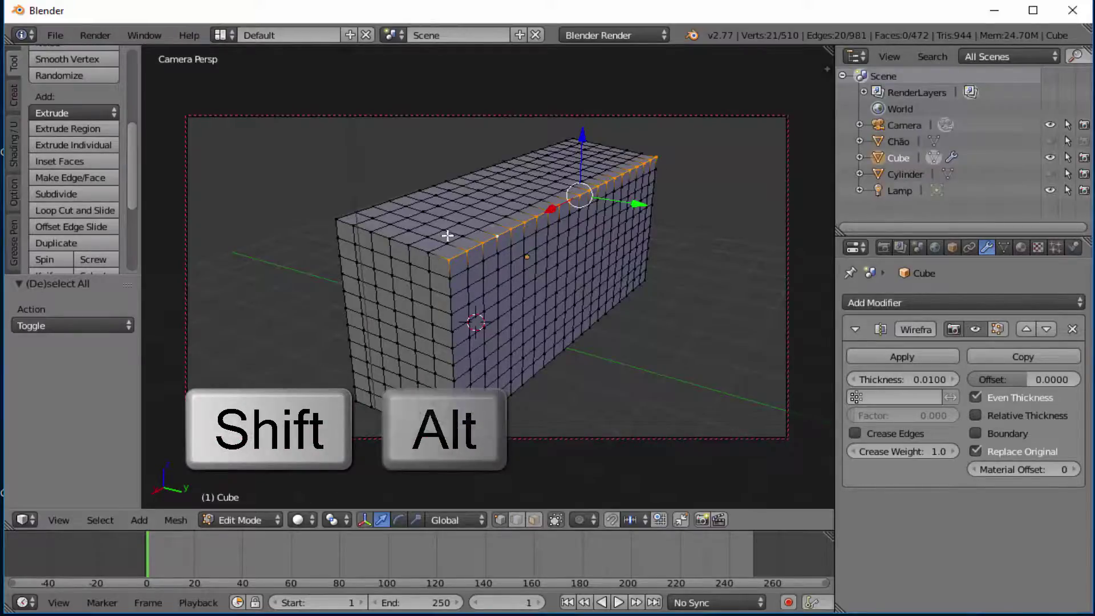
alt+shift+right_click(382, 233)
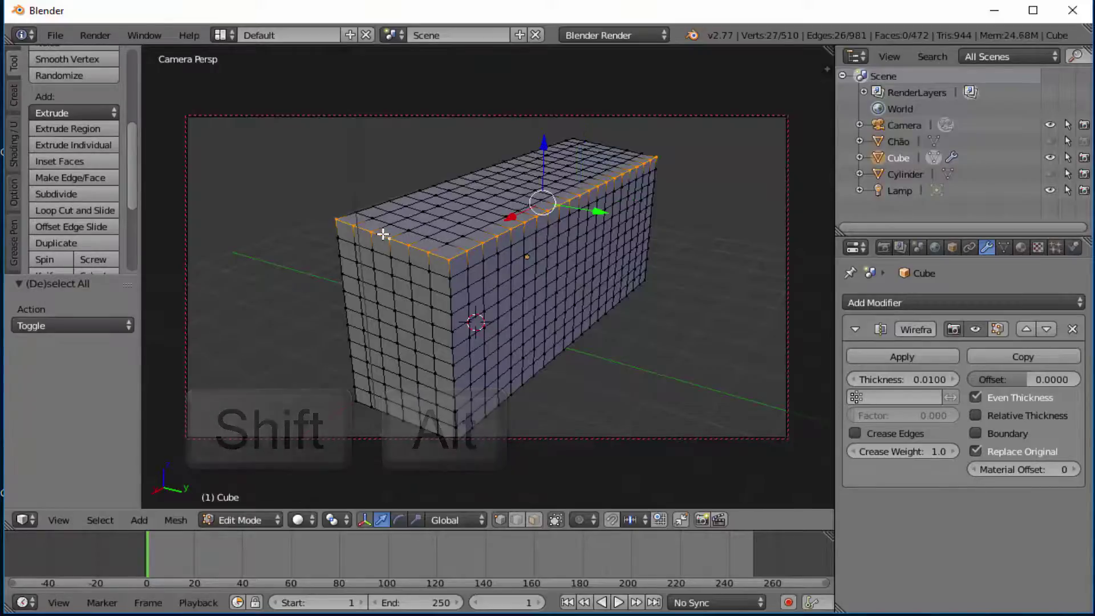
key(shift)
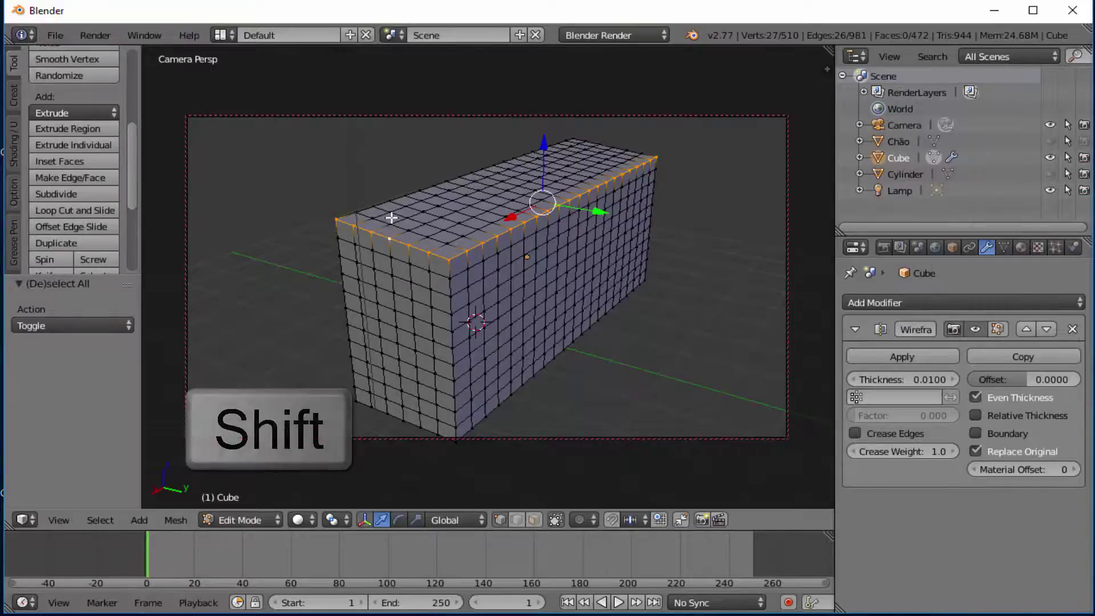
alt+shift+right_click(414, 194)
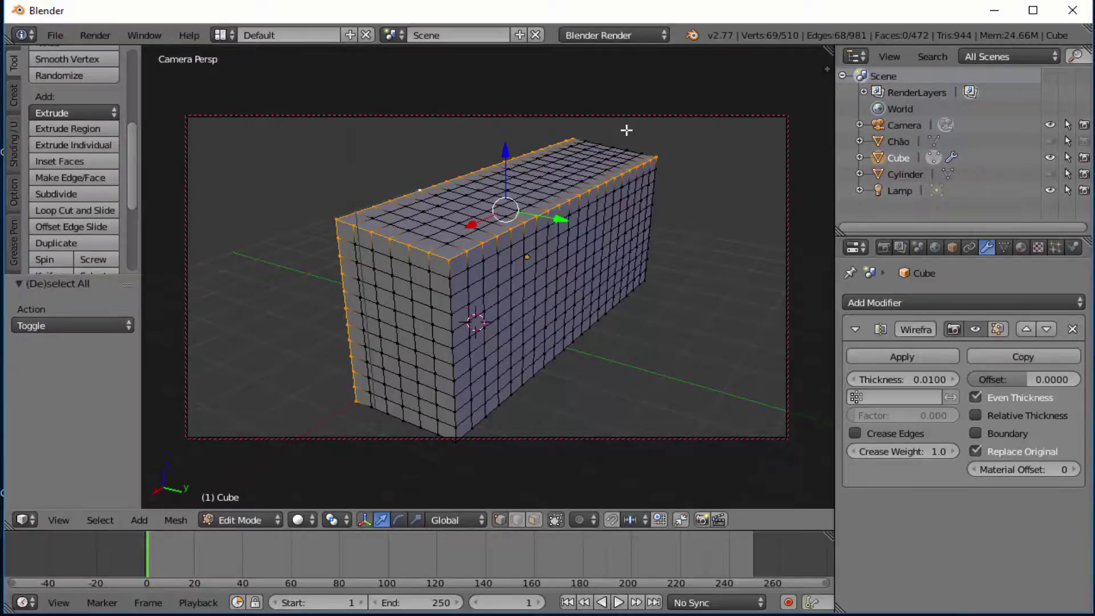
- Add the upper side edge at the net's opposite end to the edge loop selection
middle_drag(734, 171, 538, 258)
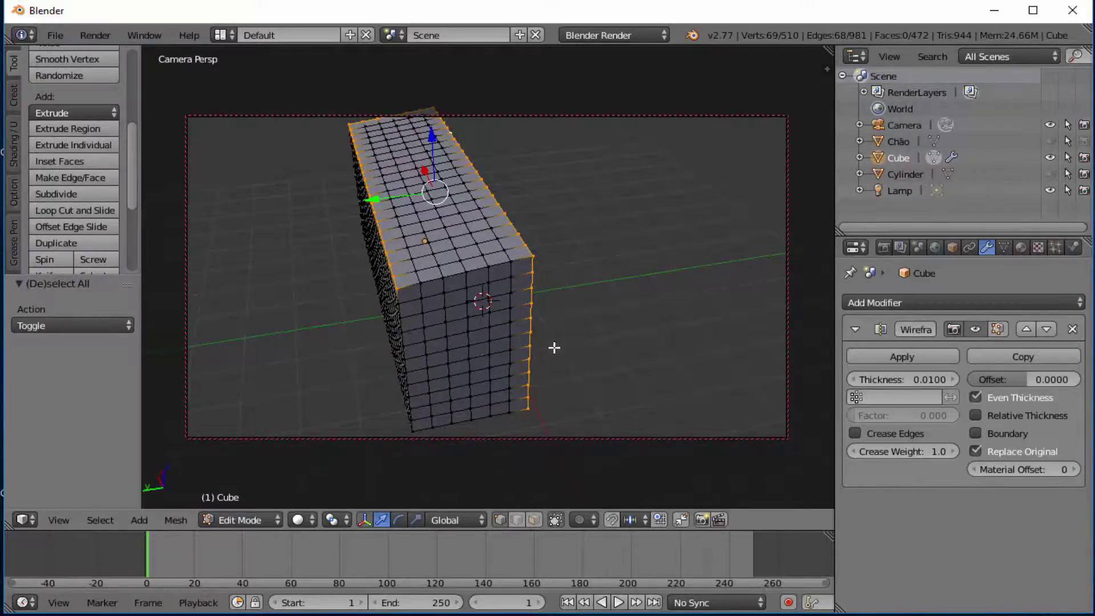
key(shift)
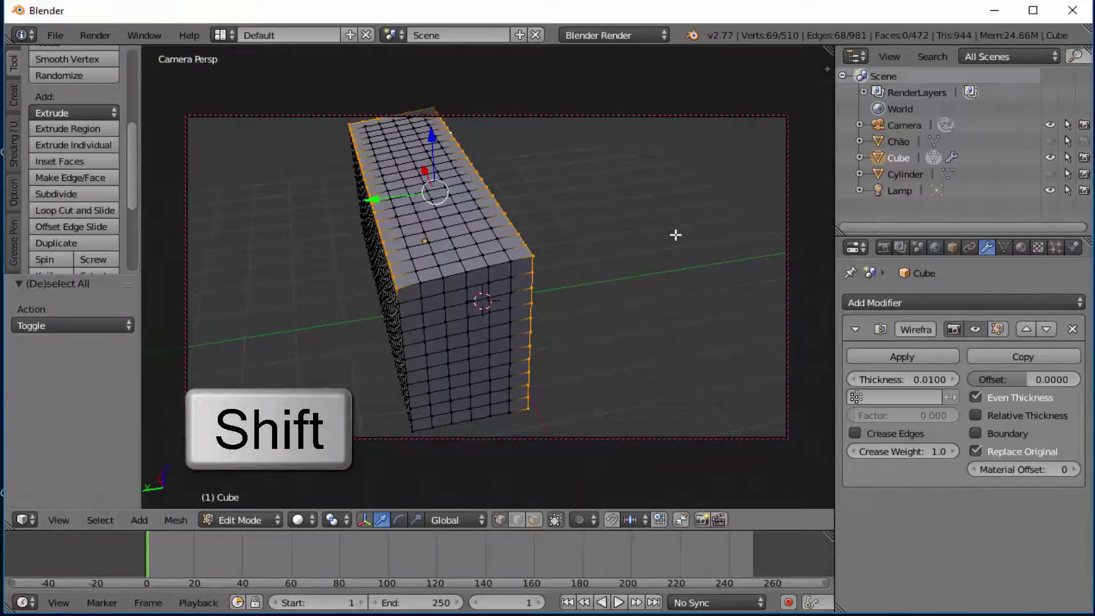
key(alt)
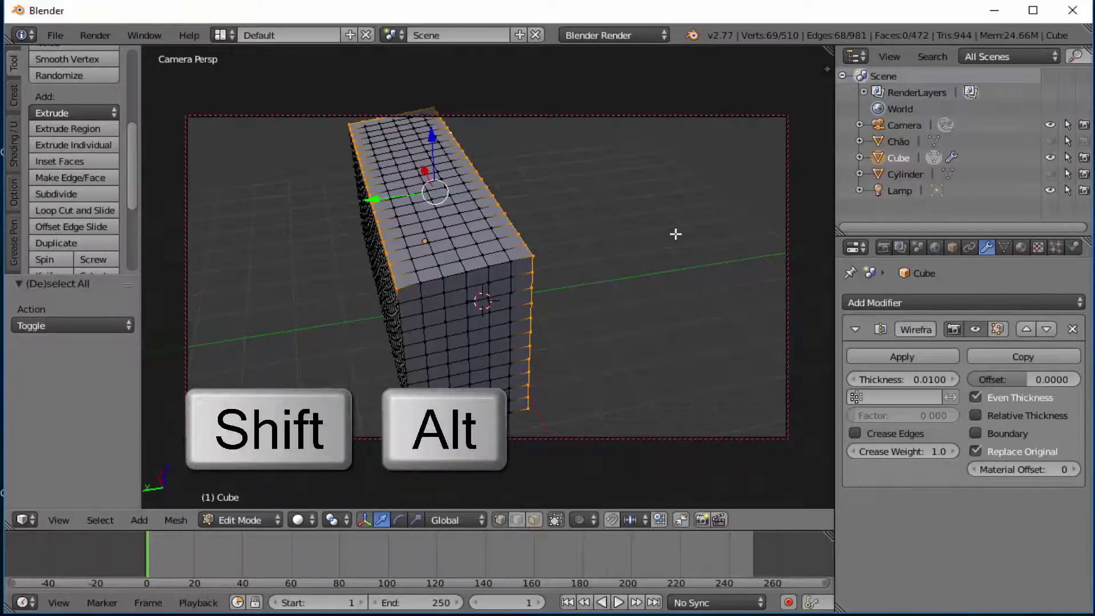
alt+shift+right_click(476, 268)
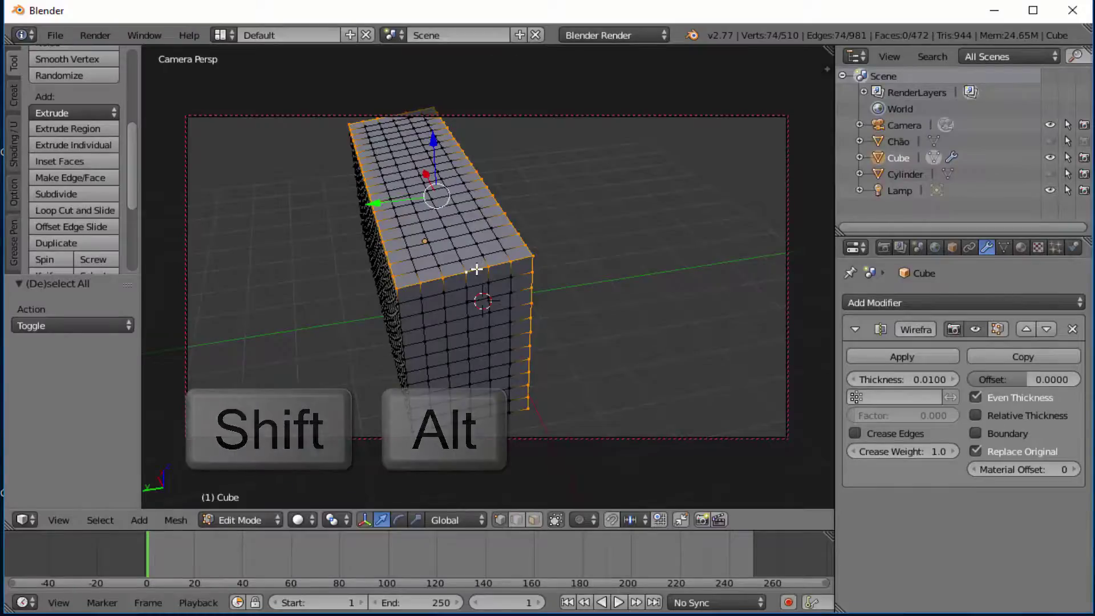
- Apply Checker Deselect to the selected edge loops to keep every second vertex selected
middle_drag(617, 233, 651, 227)
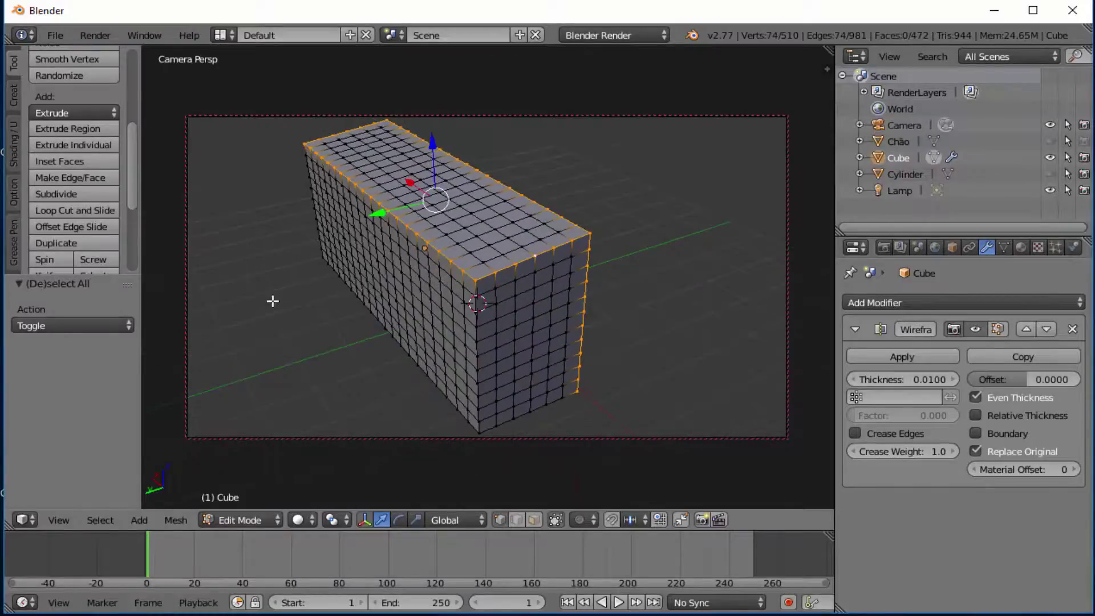
middle_drag(273, 301, 601, 298)
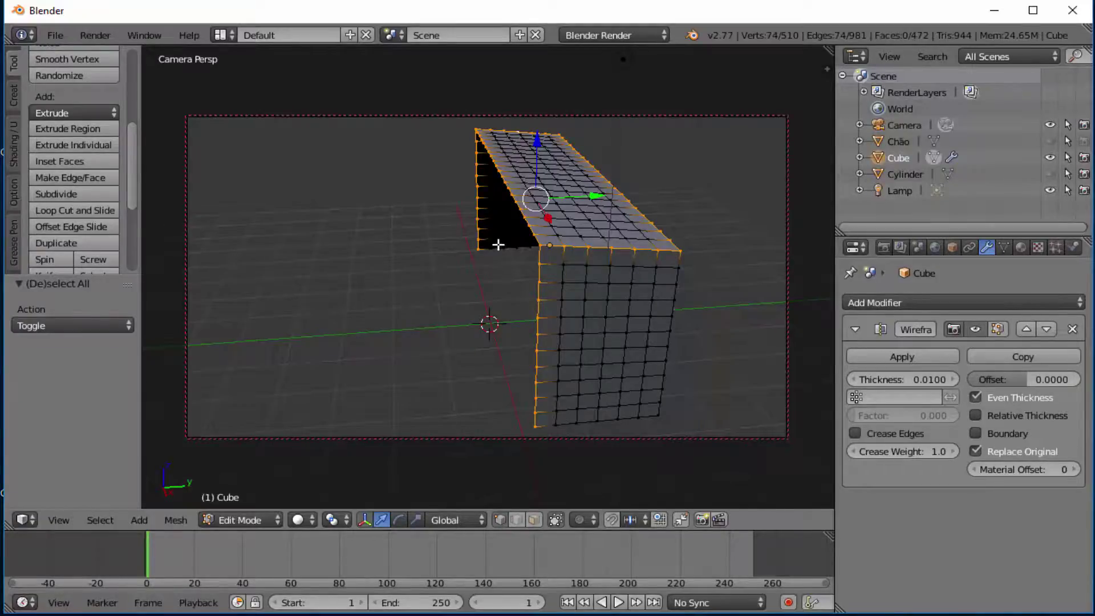
click(96, 520)
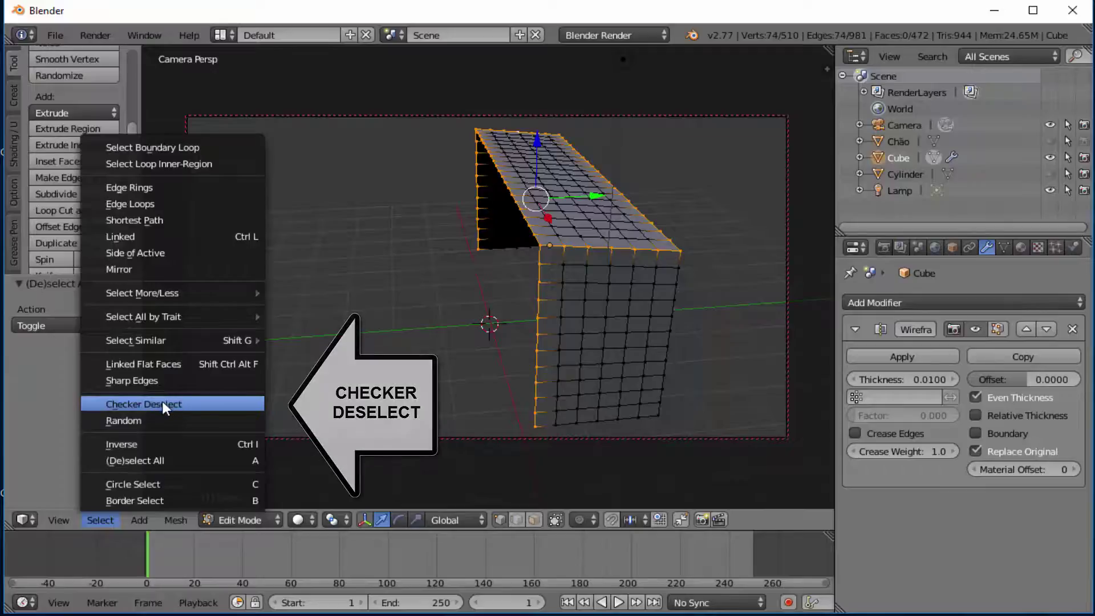
click(163, 402)
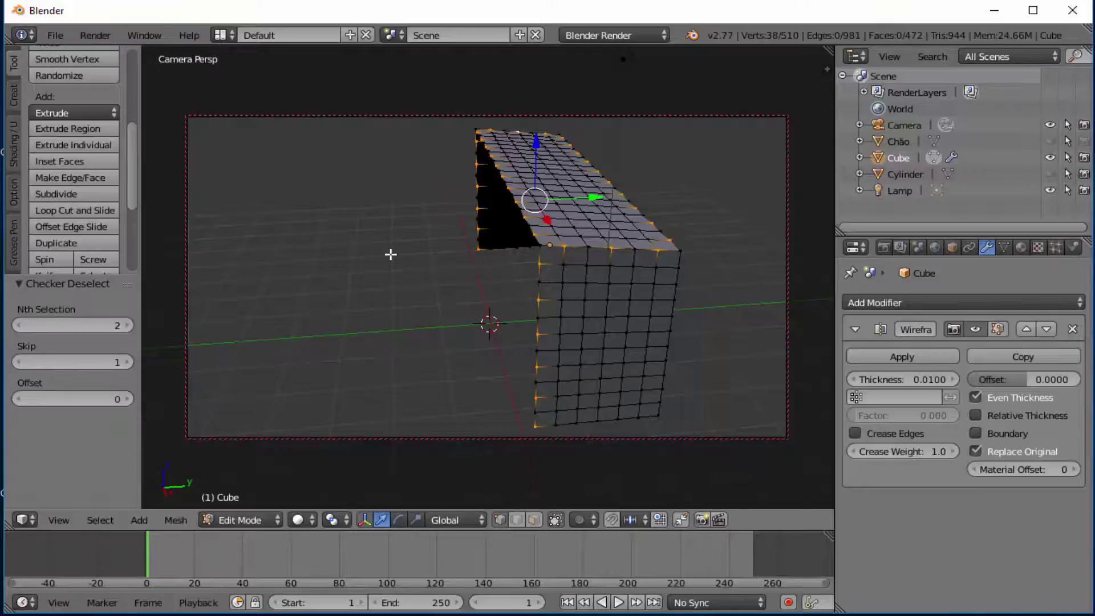
- Create a vertex group named presilha on the net mesh and assign the selected vertices to it
middle_drag(359, 303, 354, 274)
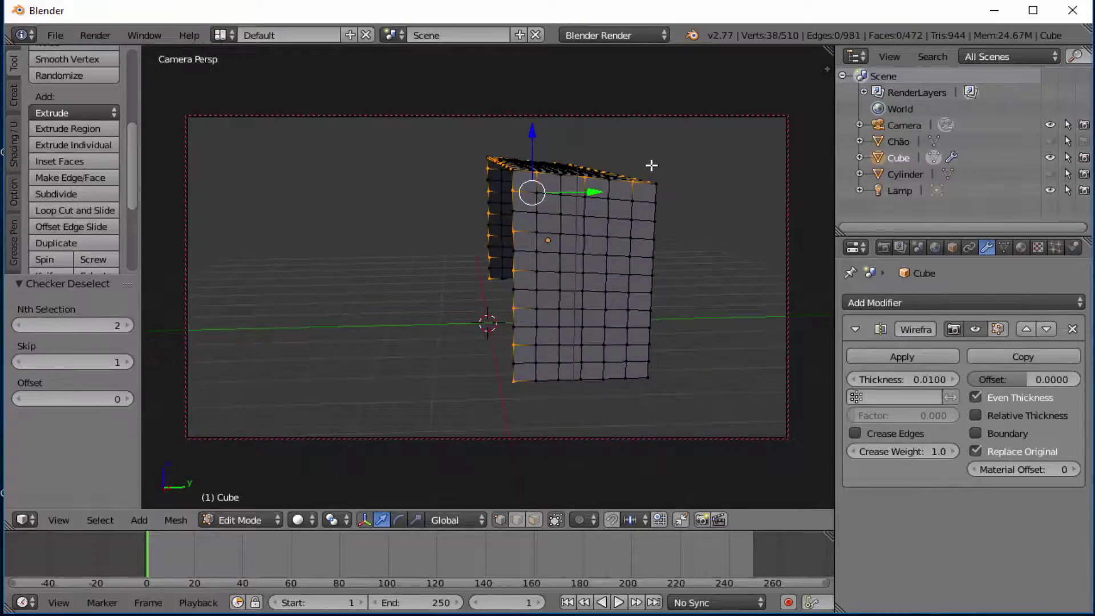
middle_drag(716, 184, 716, 194)
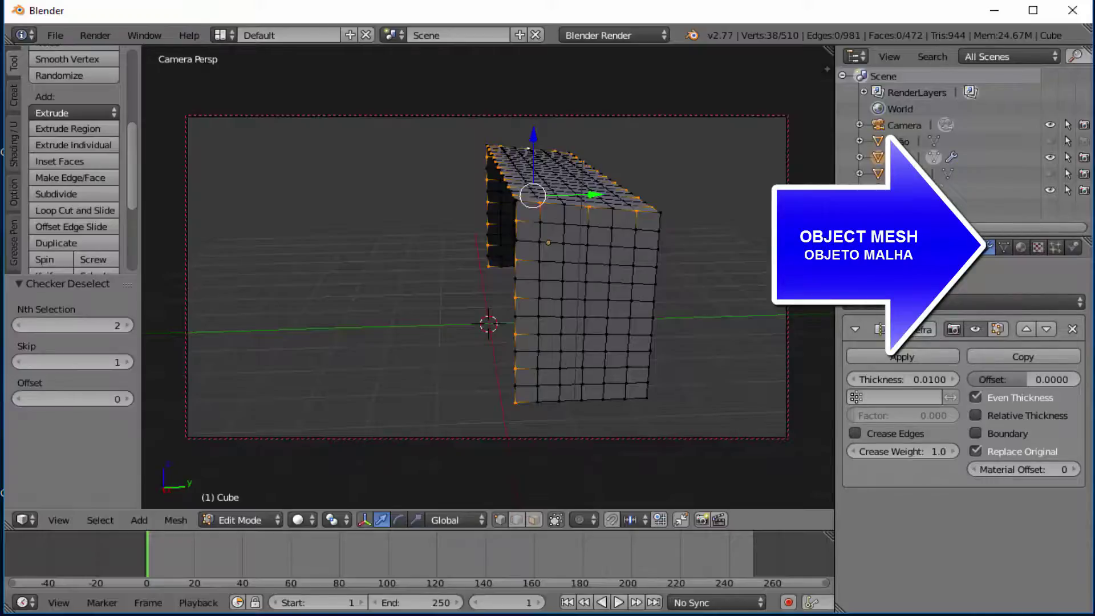
click(1003, 249)
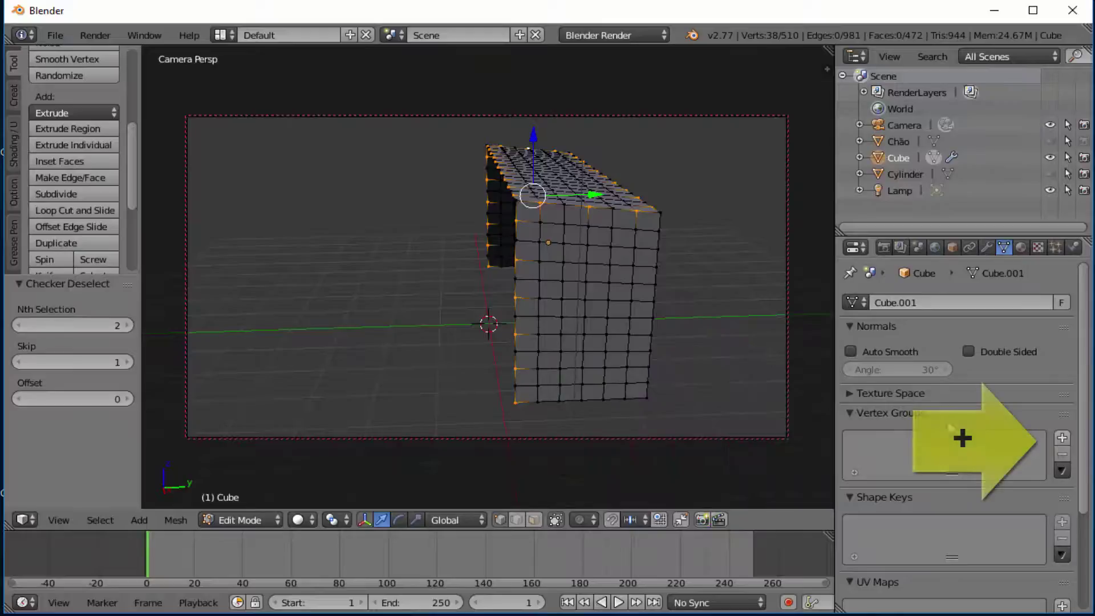
click(1061, 438)
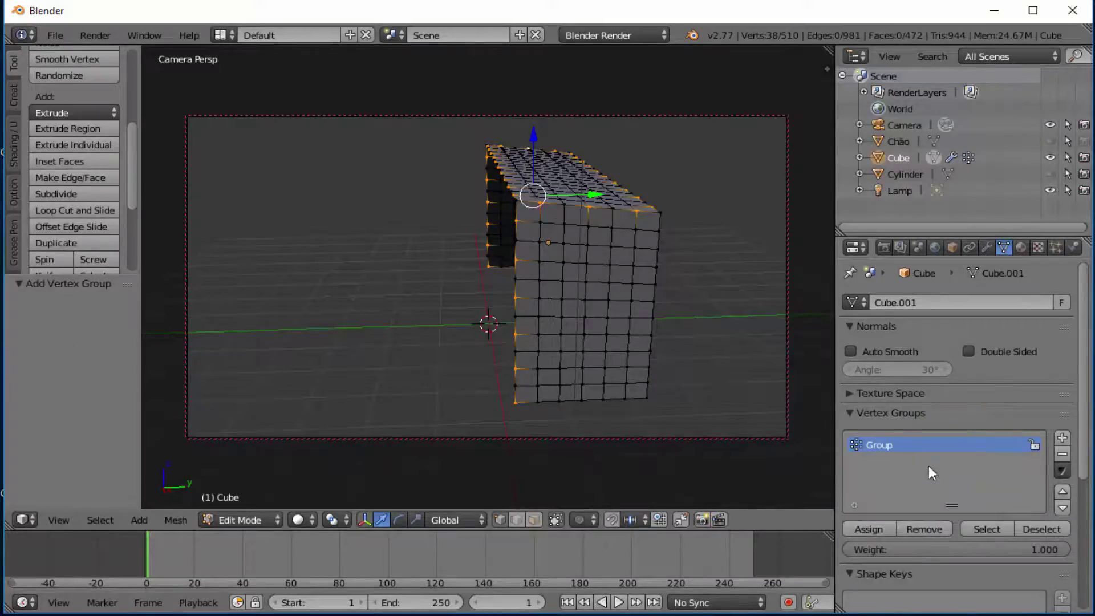
double_click(874, 444)
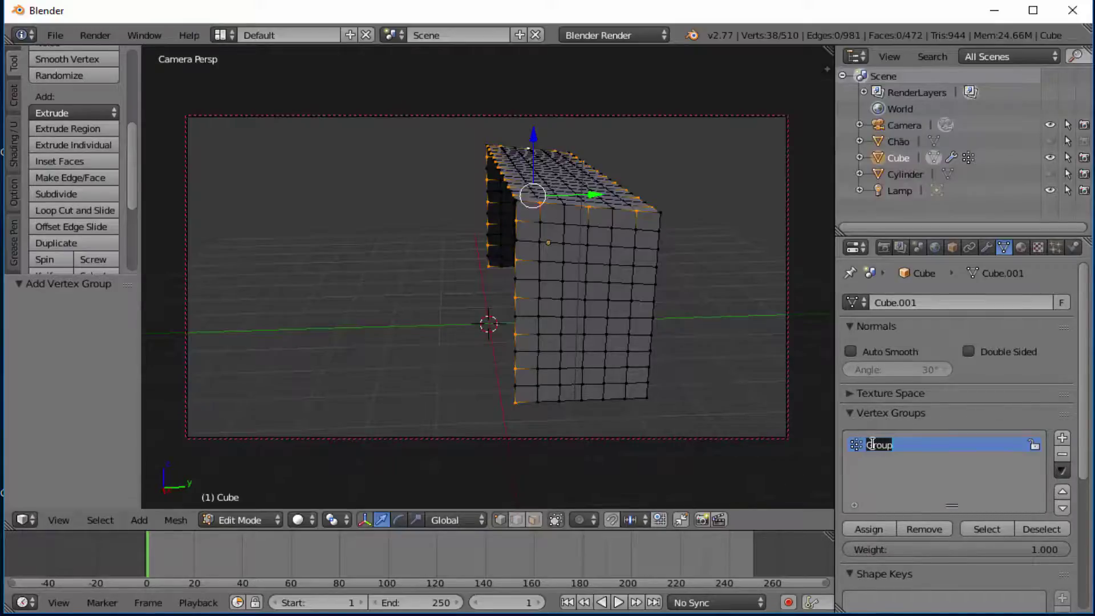
key(BackSpace)
click(866, 529)
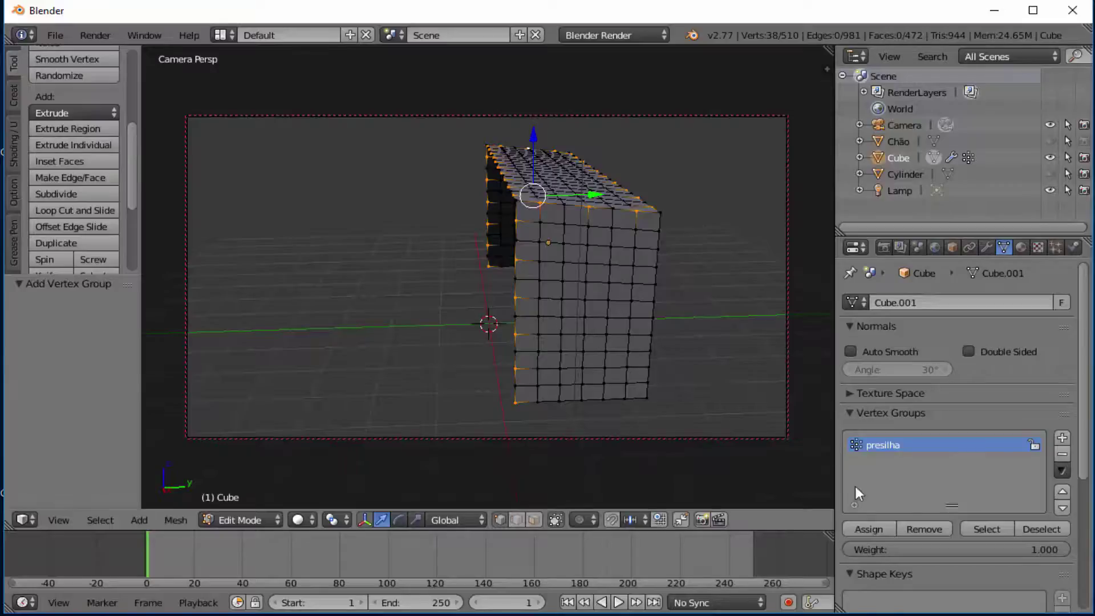
- Test the presilha group by deselecting and reselecting its vertices, and select the whole net mesh
click(1041, 529)
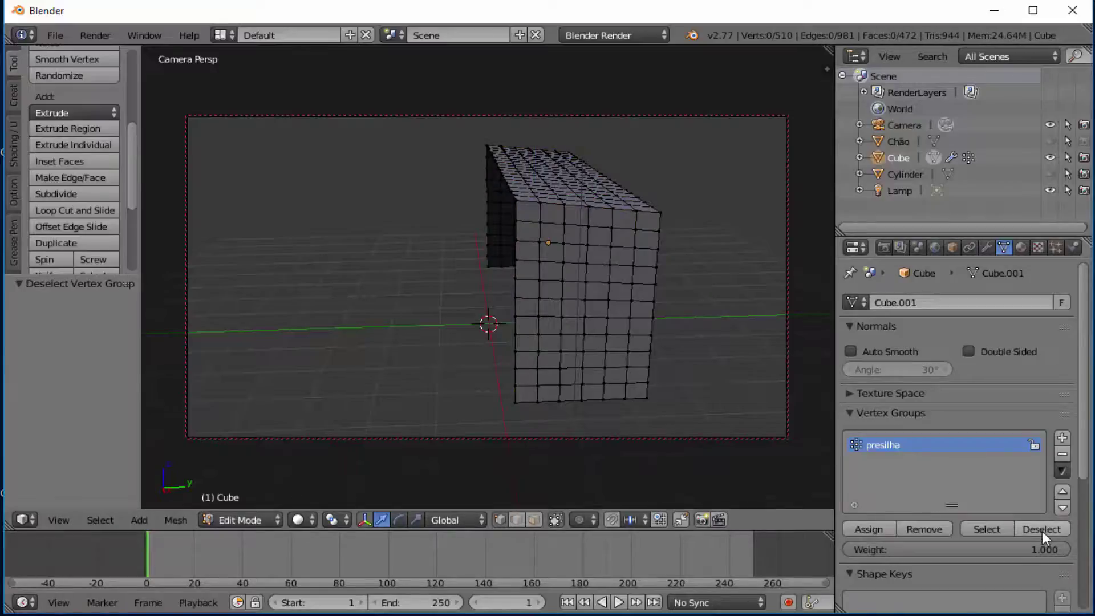
click(987, 528)
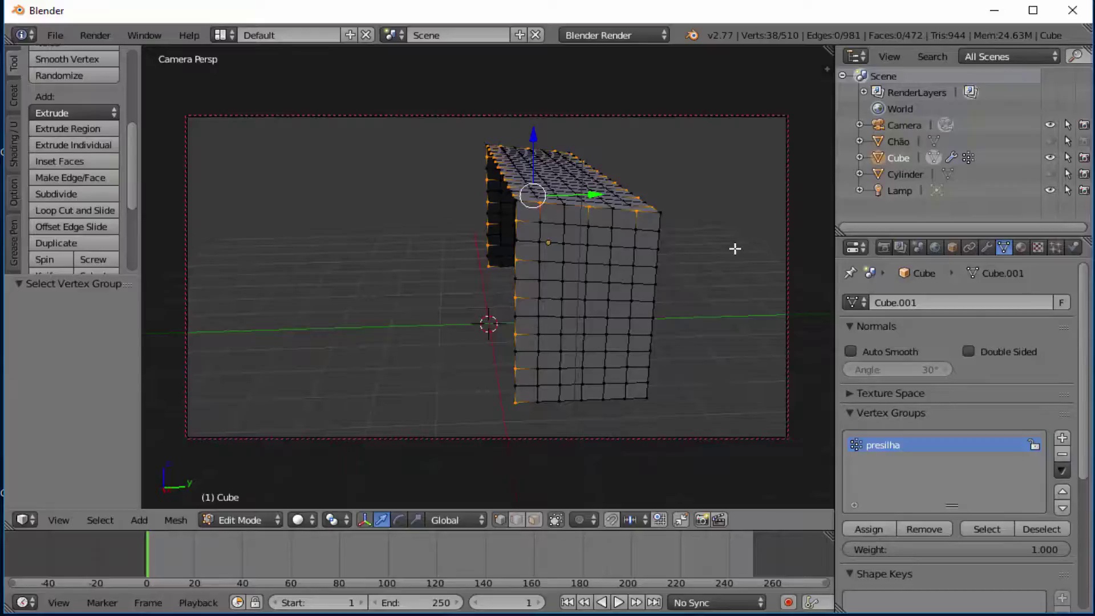
key(a)
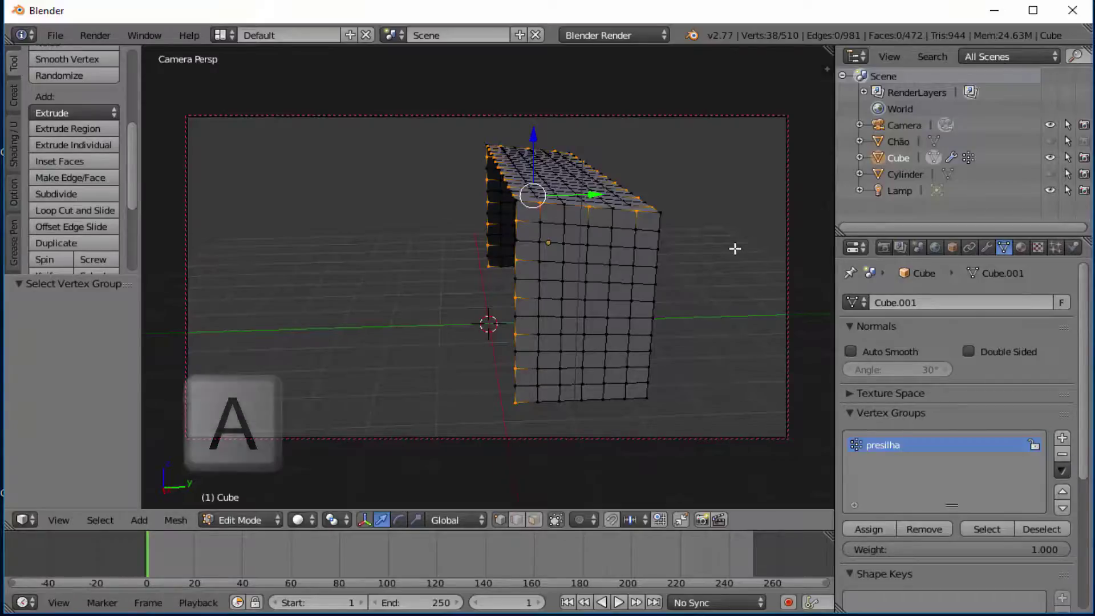
key(a)
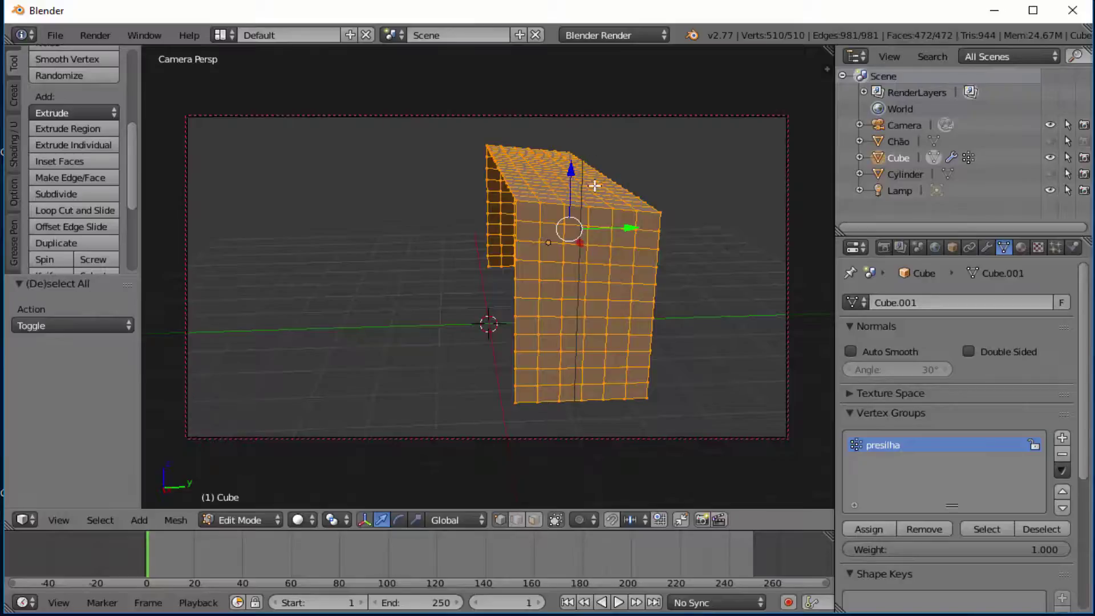
- Enable Cloth physics on the net cube and choose the Cotton preset
click(1073, 247)
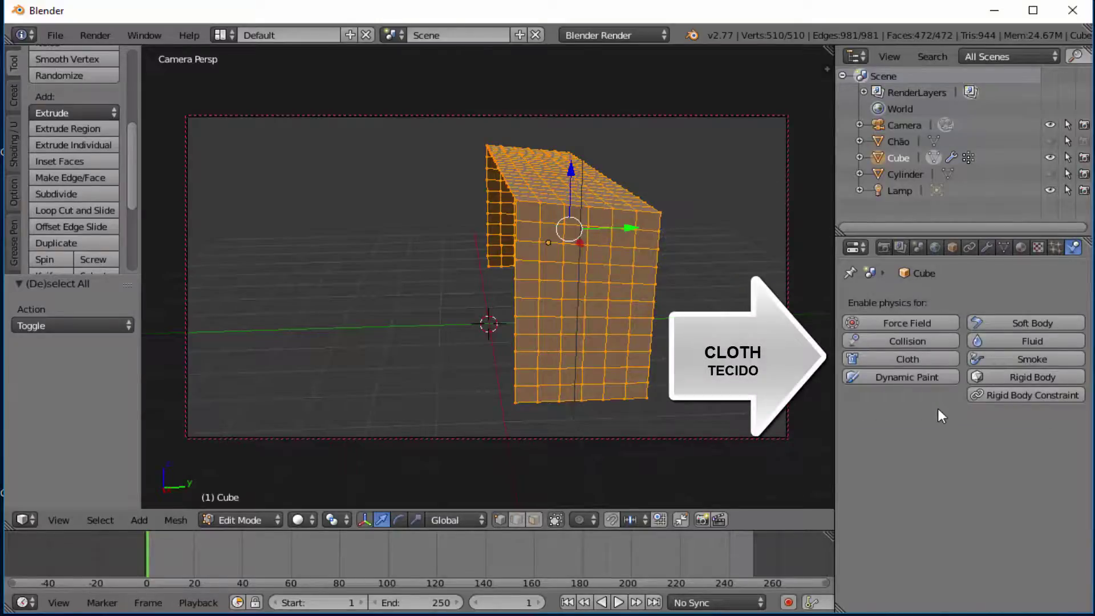
click(914, 358)
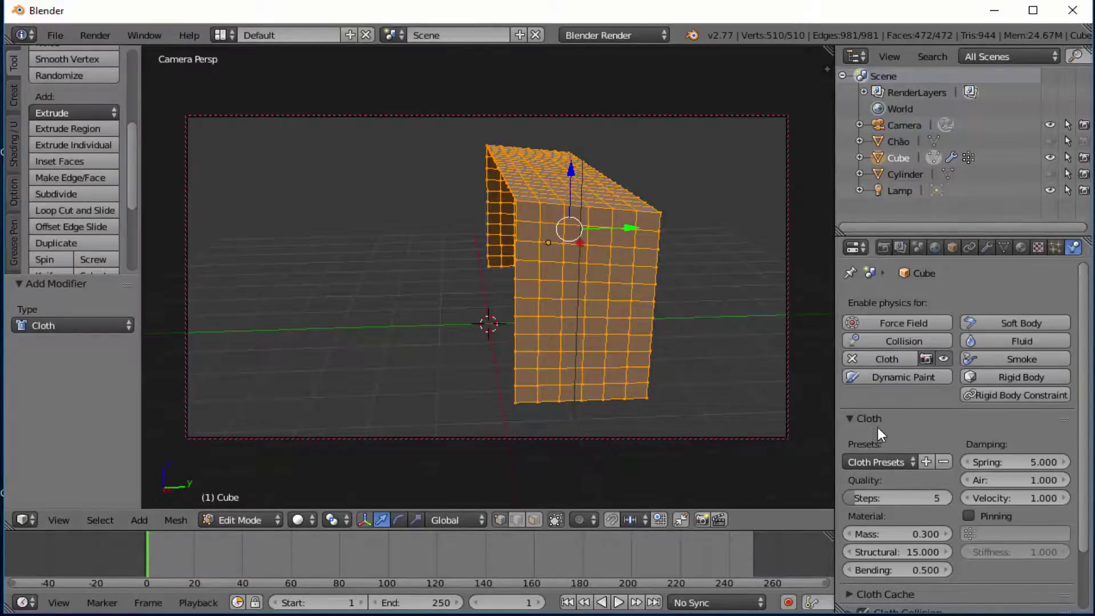
scroll(878, 426, down, 3)
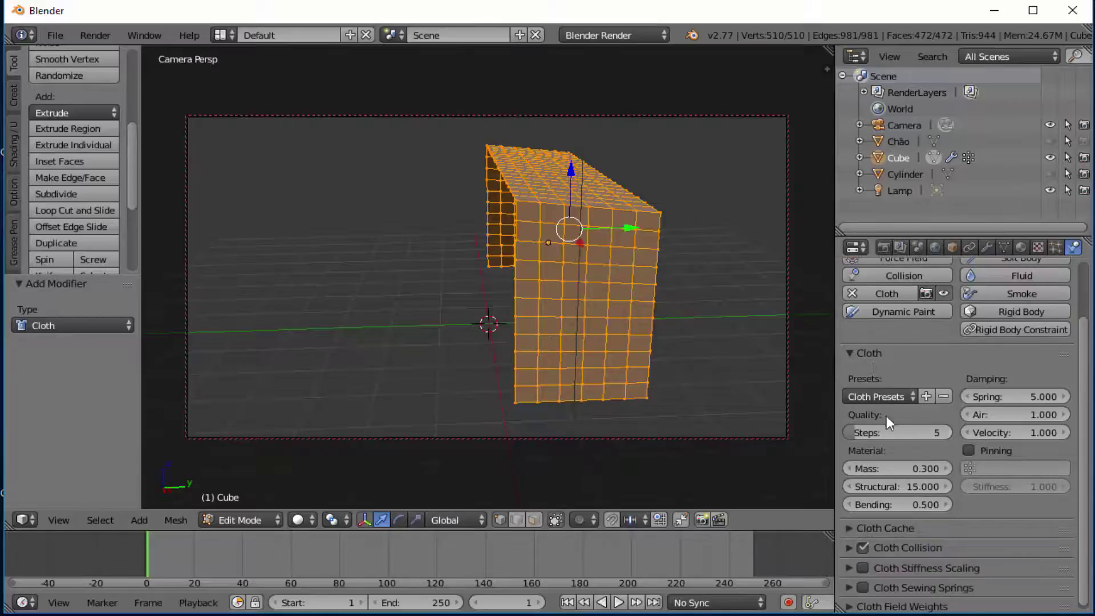
click(912, 396)
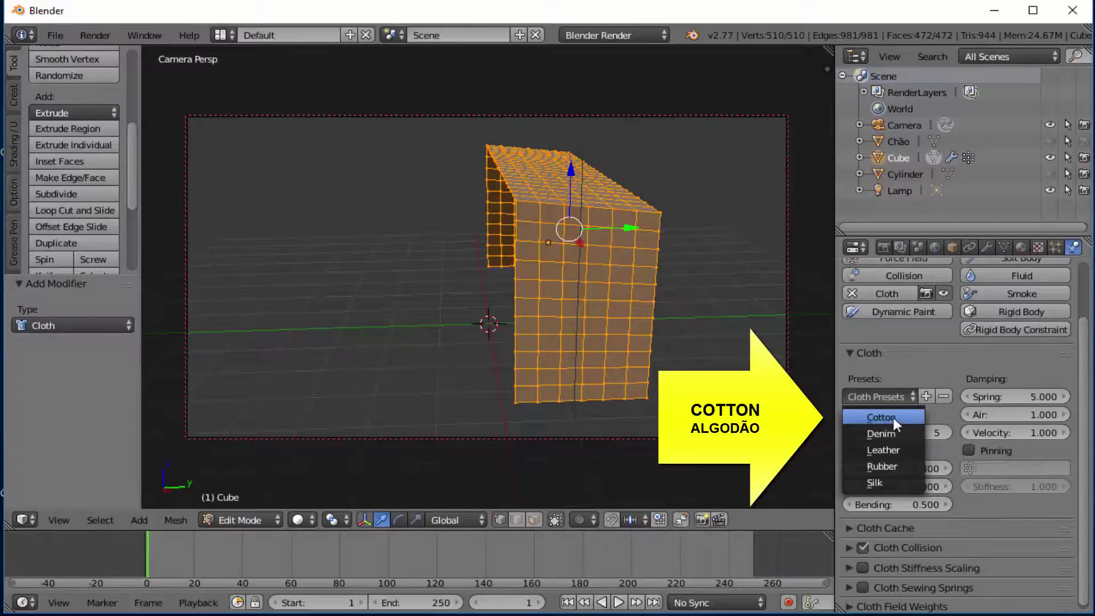
click(894, 419)
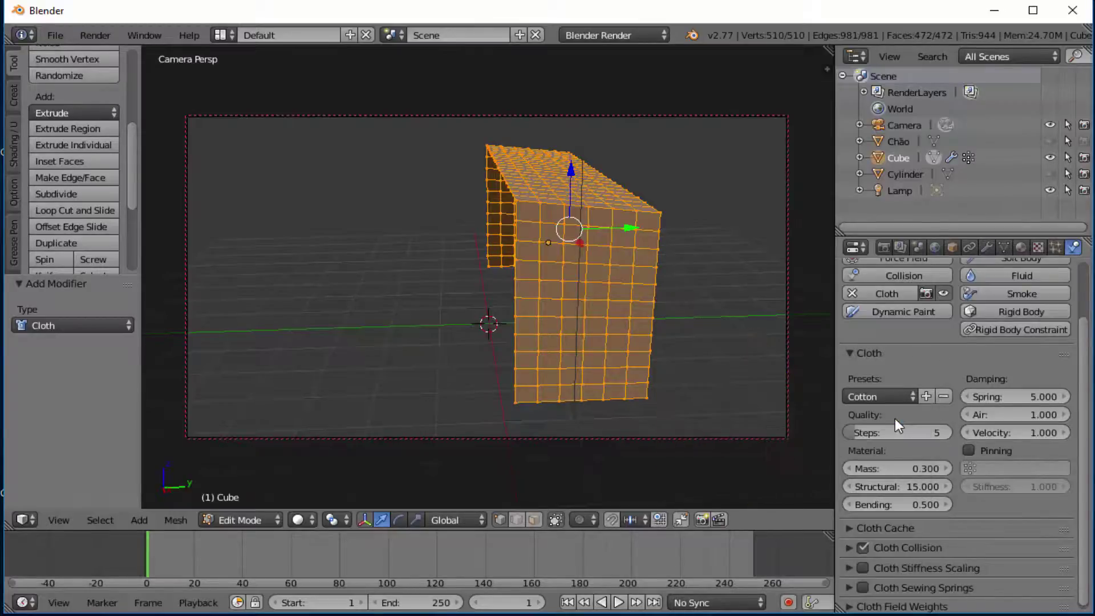
- Play the cloth animation in Edit Mode, stop it and return to frame 1
click(618, 603)
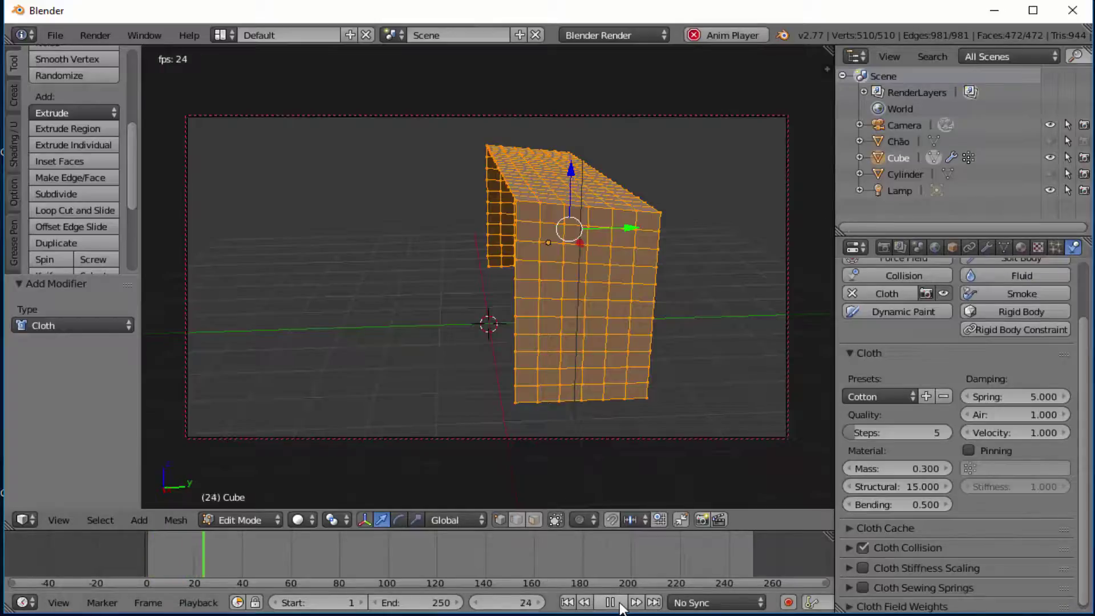
click(610, 603)
click(568, 602)
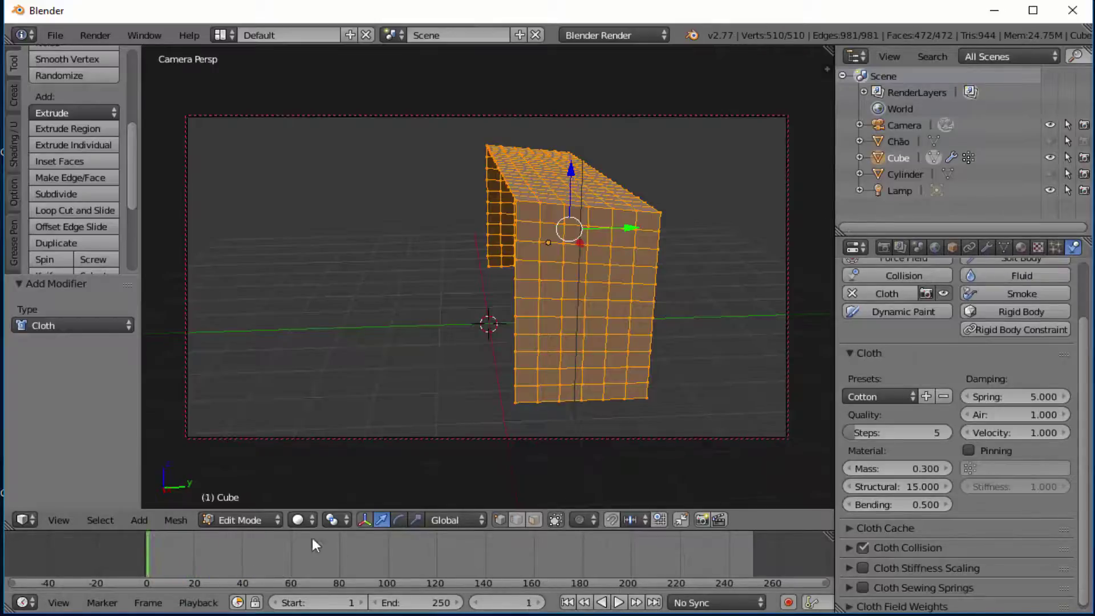
- Switch the net to Object Mode, play the cloth animation briefly, stop it and return to frame 1
click(240, 519)
click(253, 502)
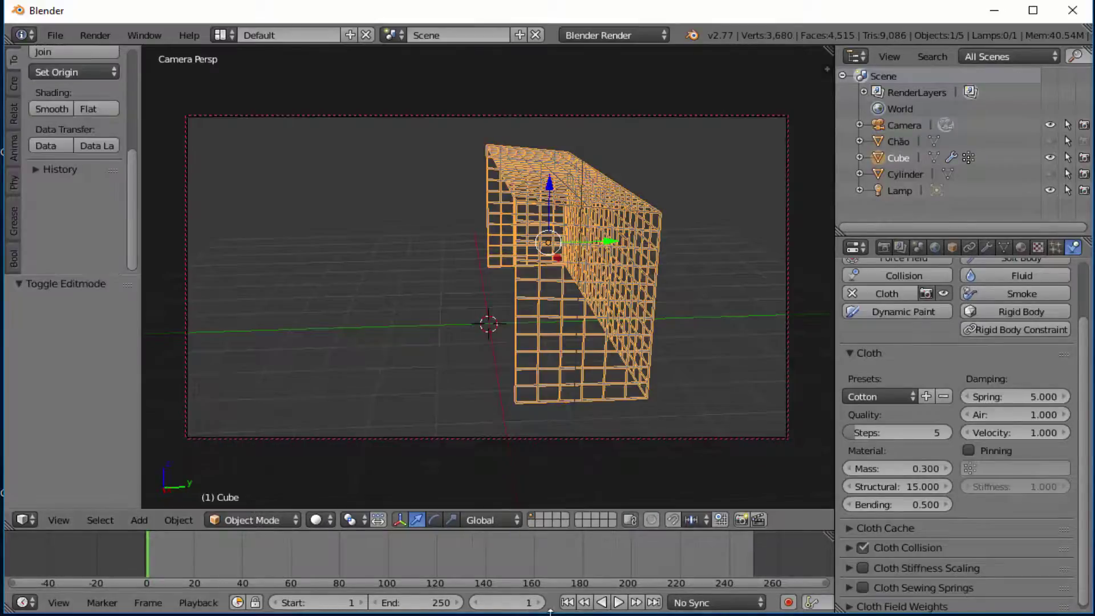
click(619, 603)
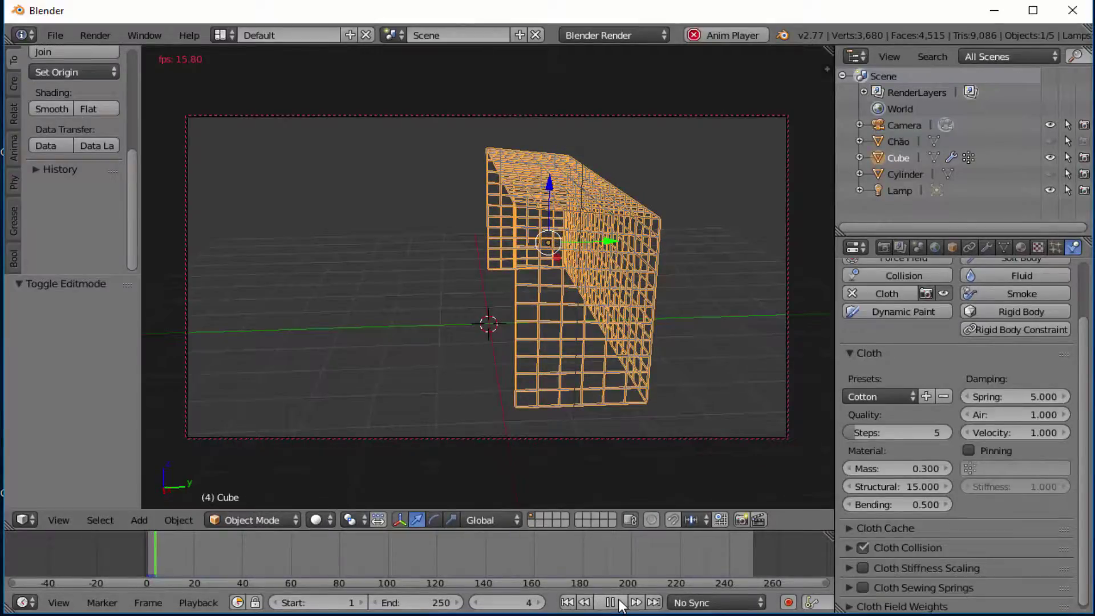
click(610, 603)
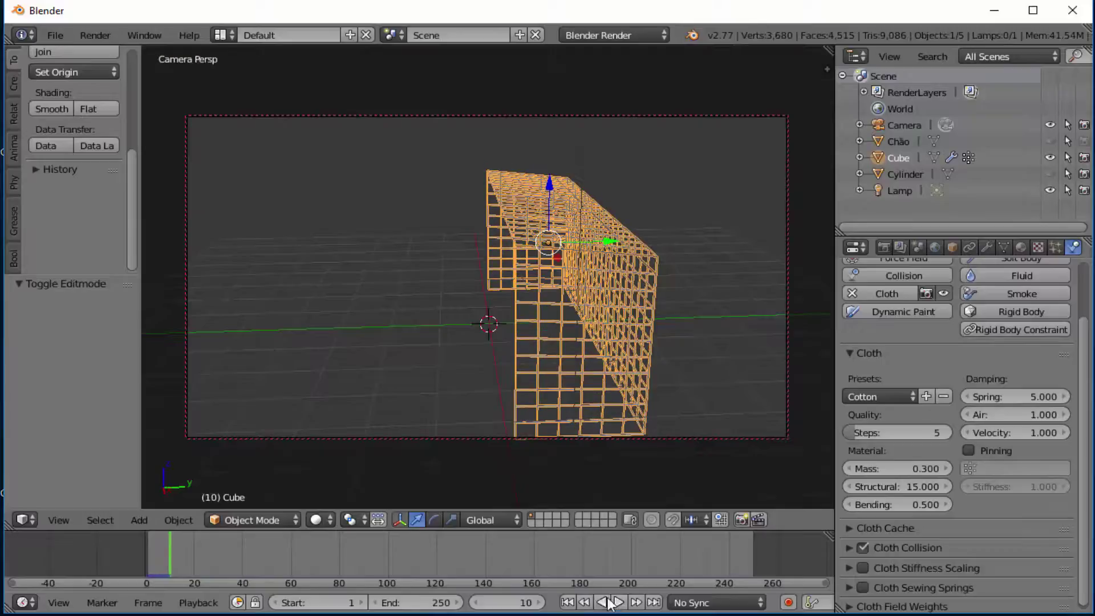
click(567, 602)
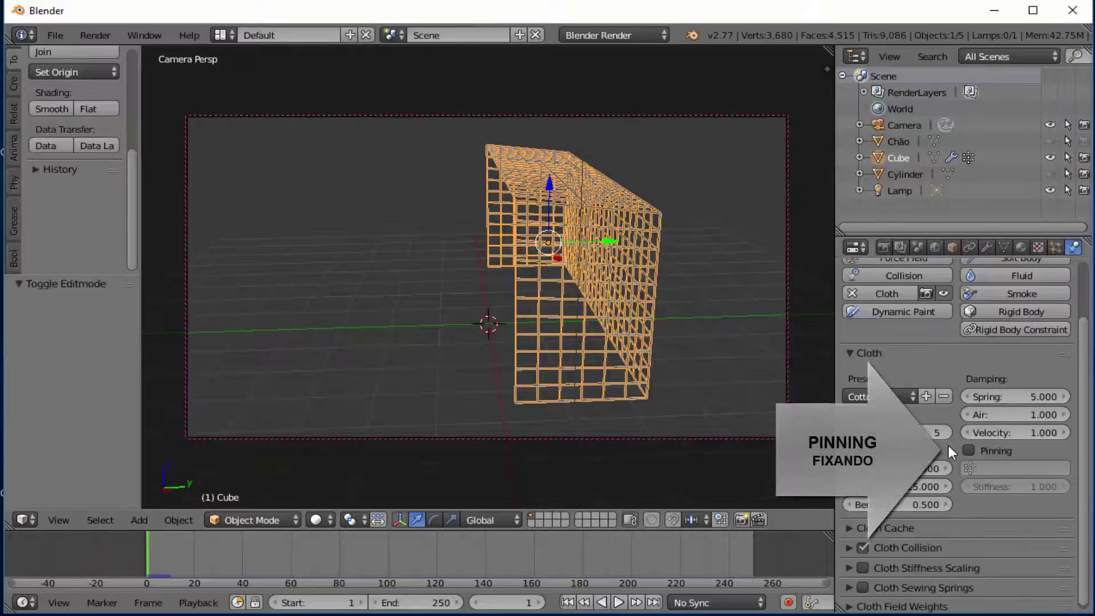
- Enable cloth Pinning with the presilha vertex group and play the simulation to frame 17
click(967, 450)
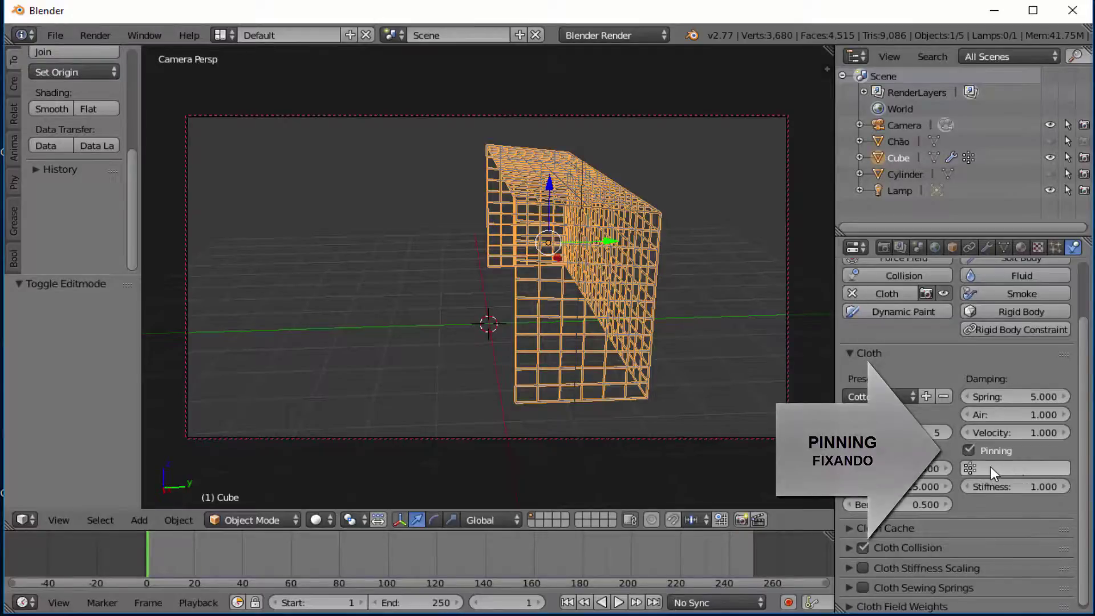
click(1009, 467)
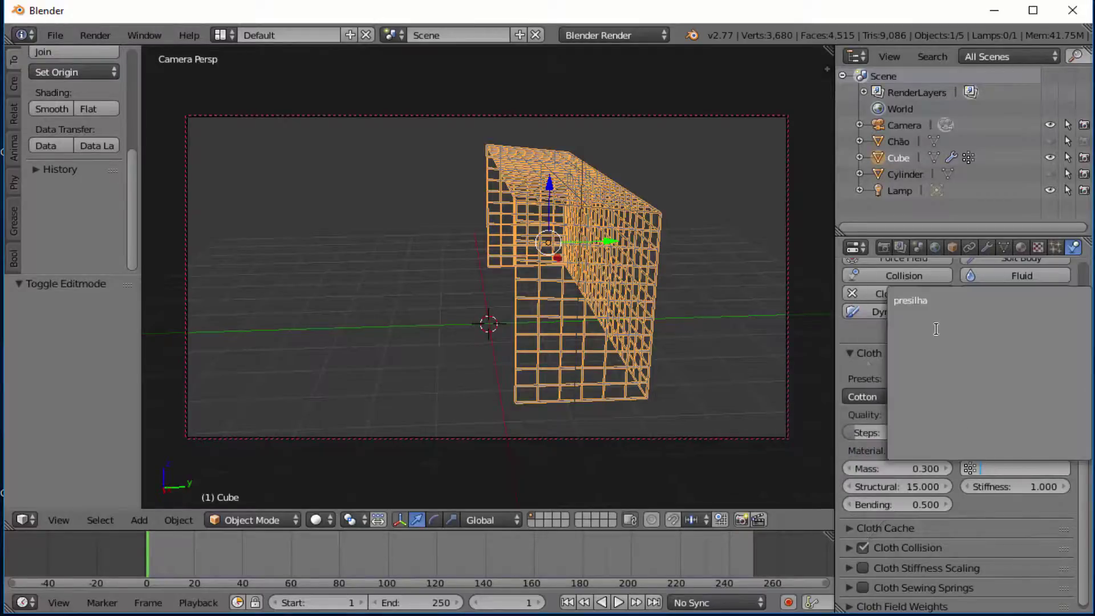
click(919, 300)
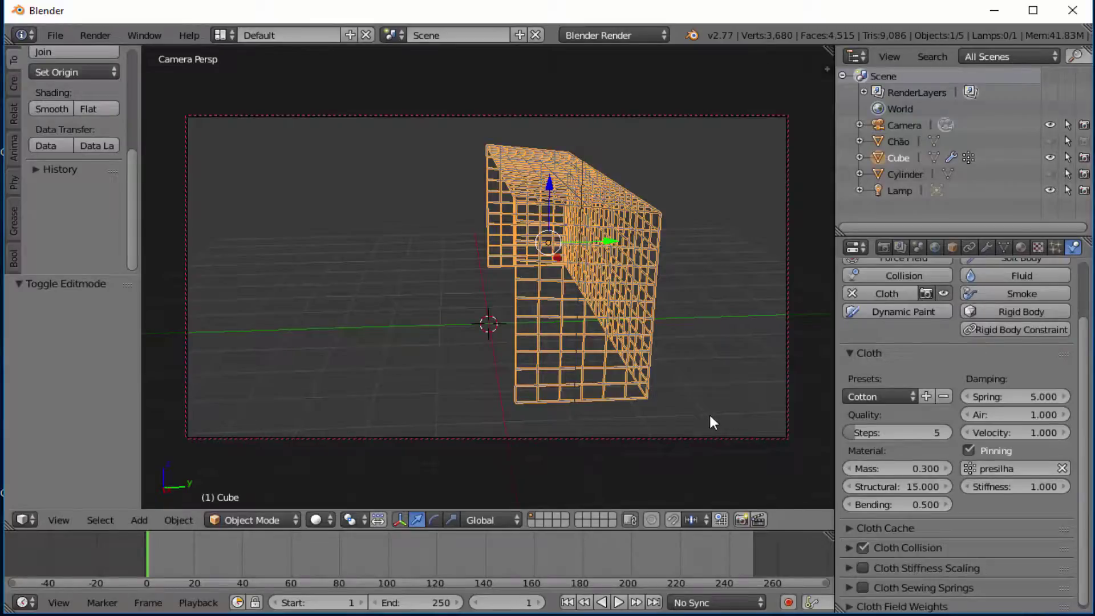
click(618, 602)
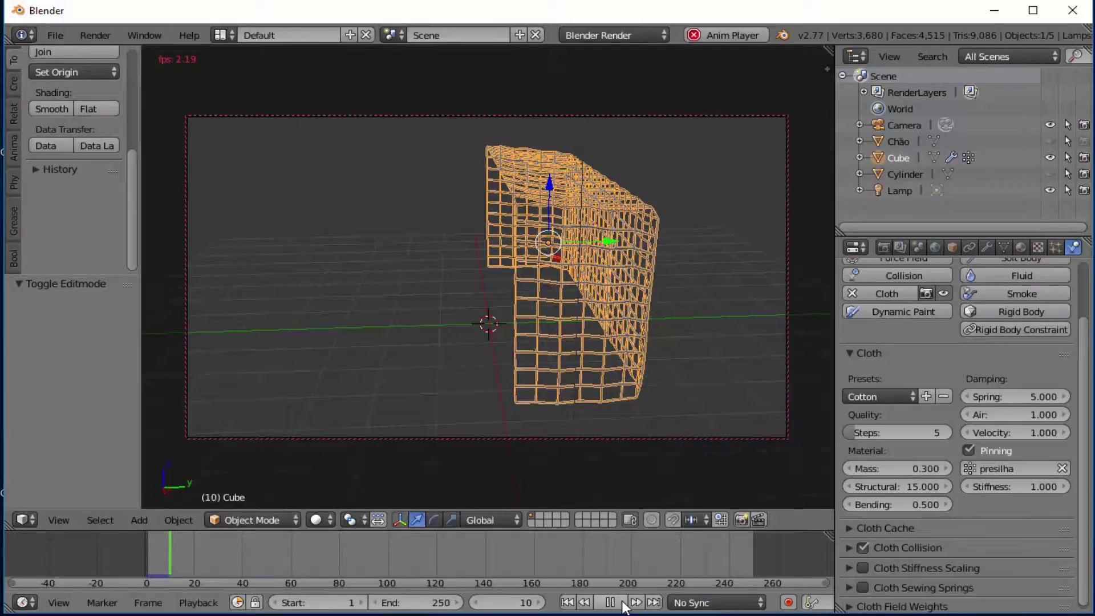
click(610, 603)
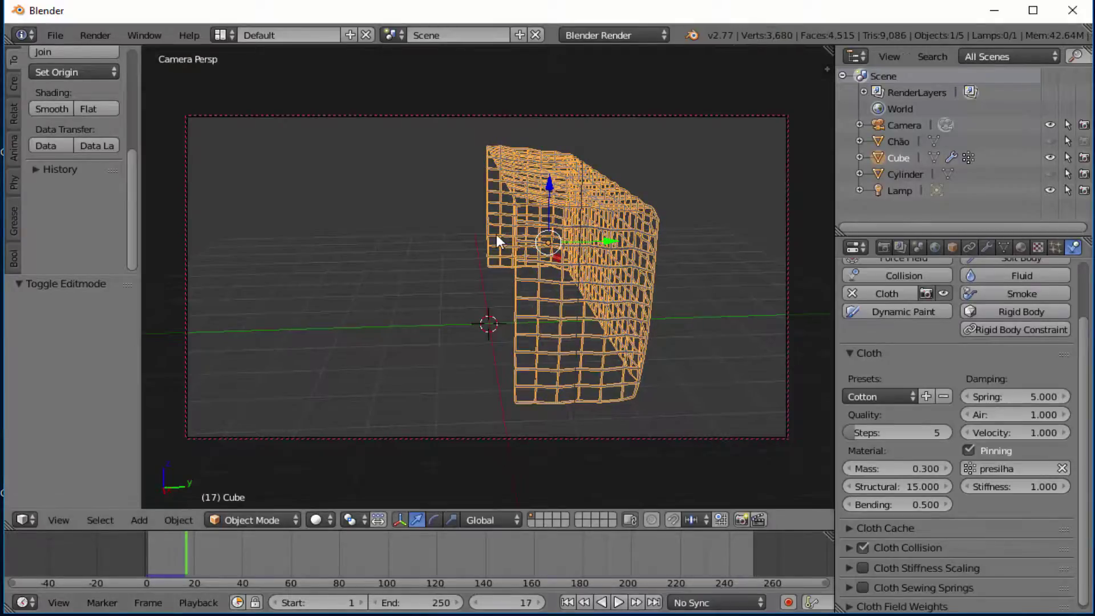
- Render an image of the goal with its draped net and return to the 3D view
click(98, 36)
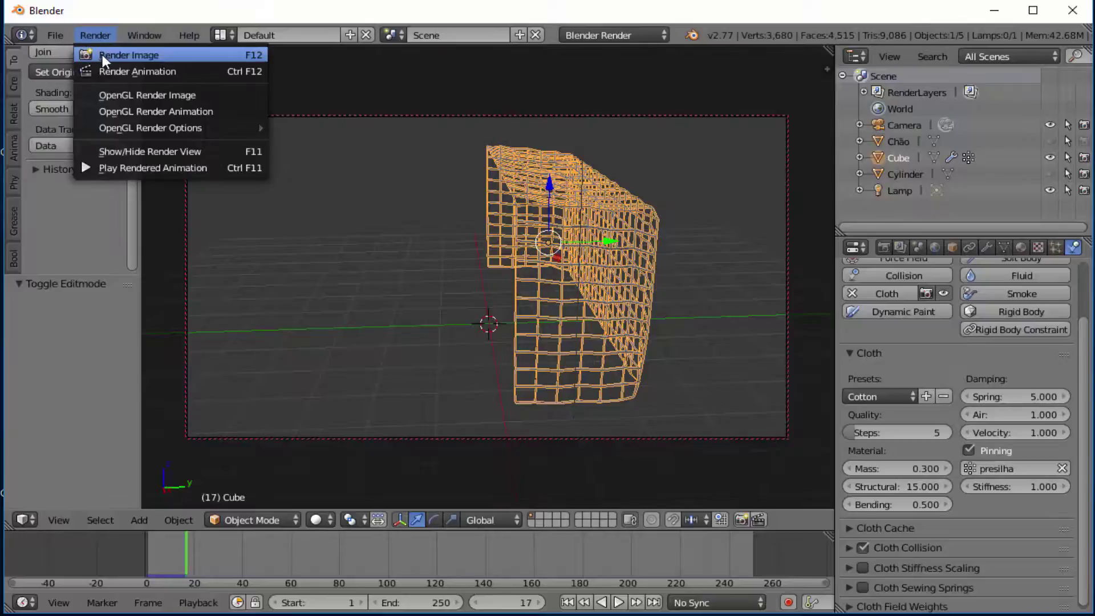
click(101, 54)
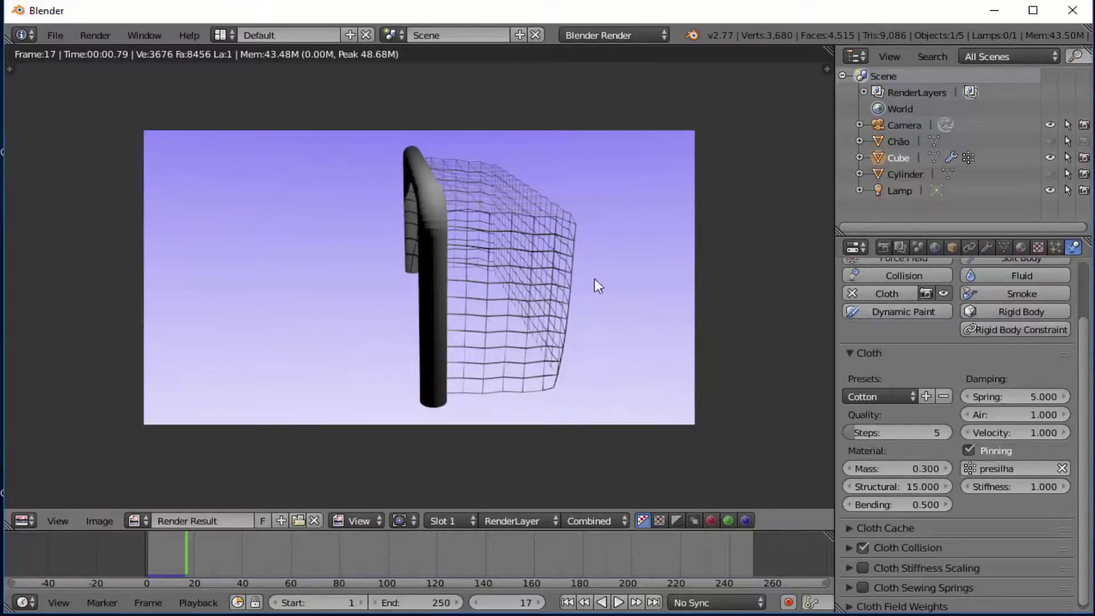
key(Escape)
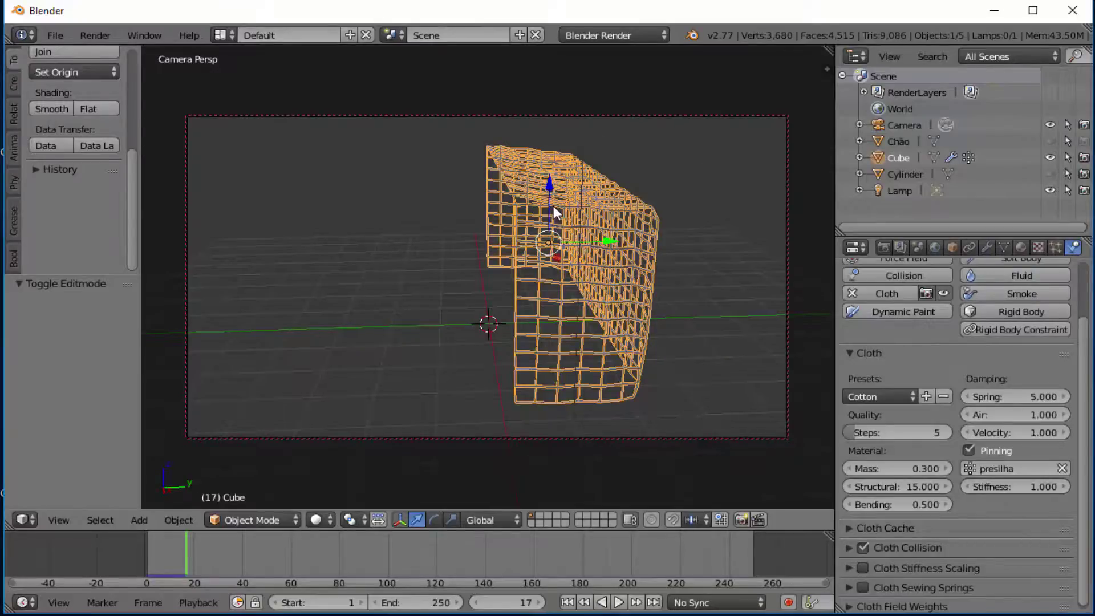
- Hide the net cube and add a mesh plane at the origin for the grass floor
key(h)
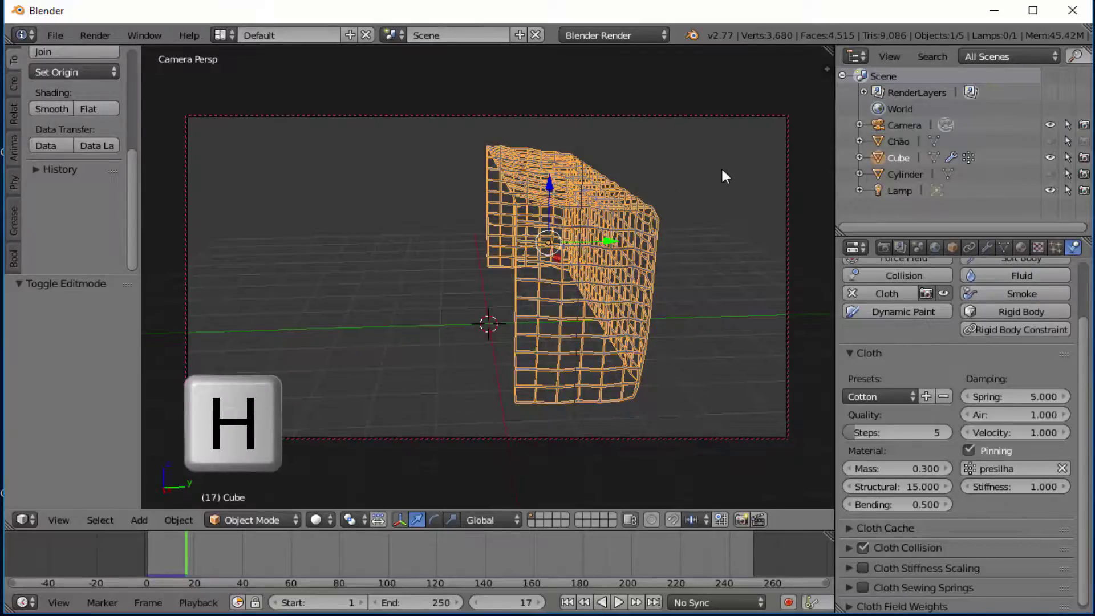
key(h)
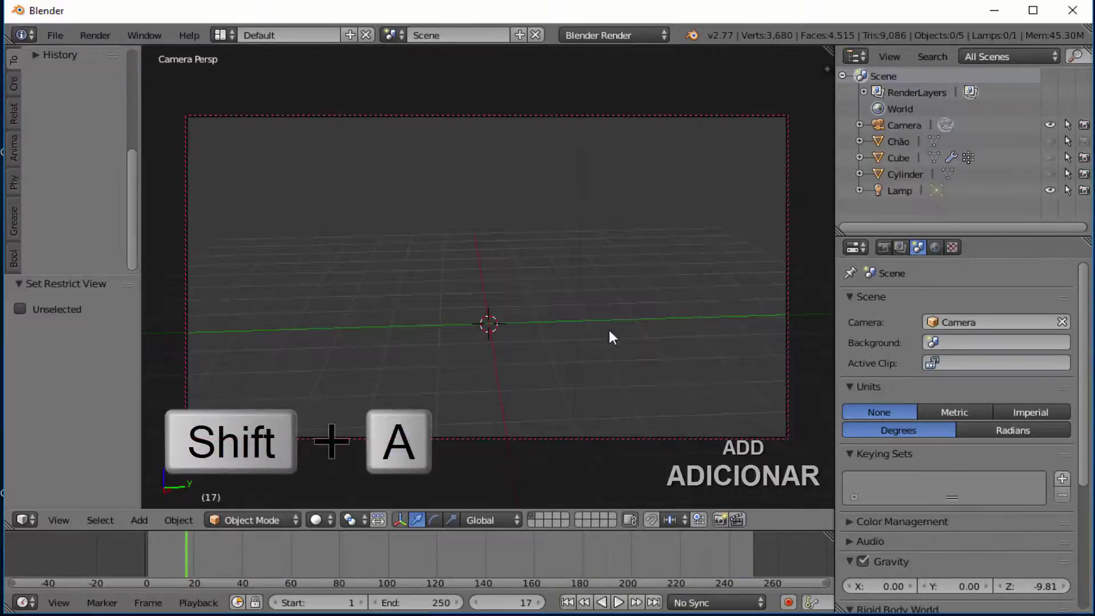
key(shift+a)
mouse_move(686, 224)
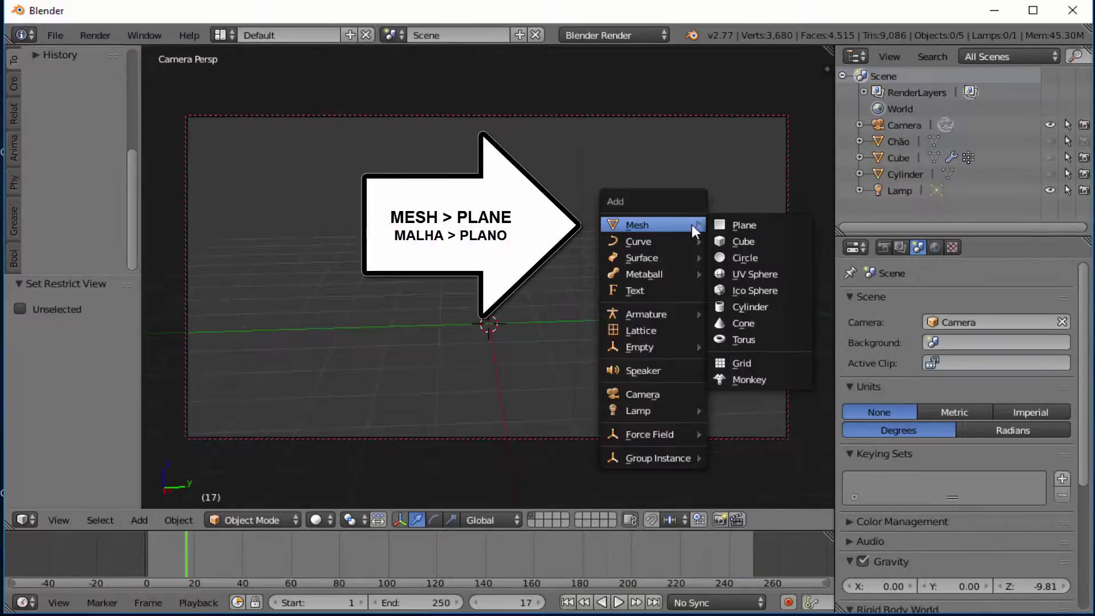
click(732, 226)
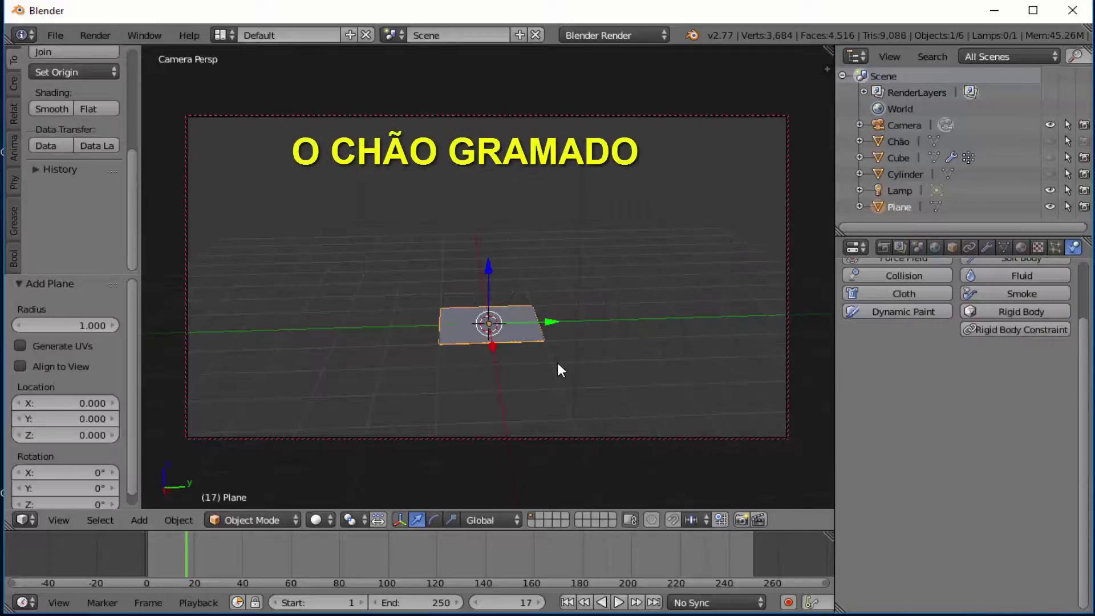
- Scale the plane up about 5 times, nudge it slightly upward, and enlarge it again by about 1.43
key(s)
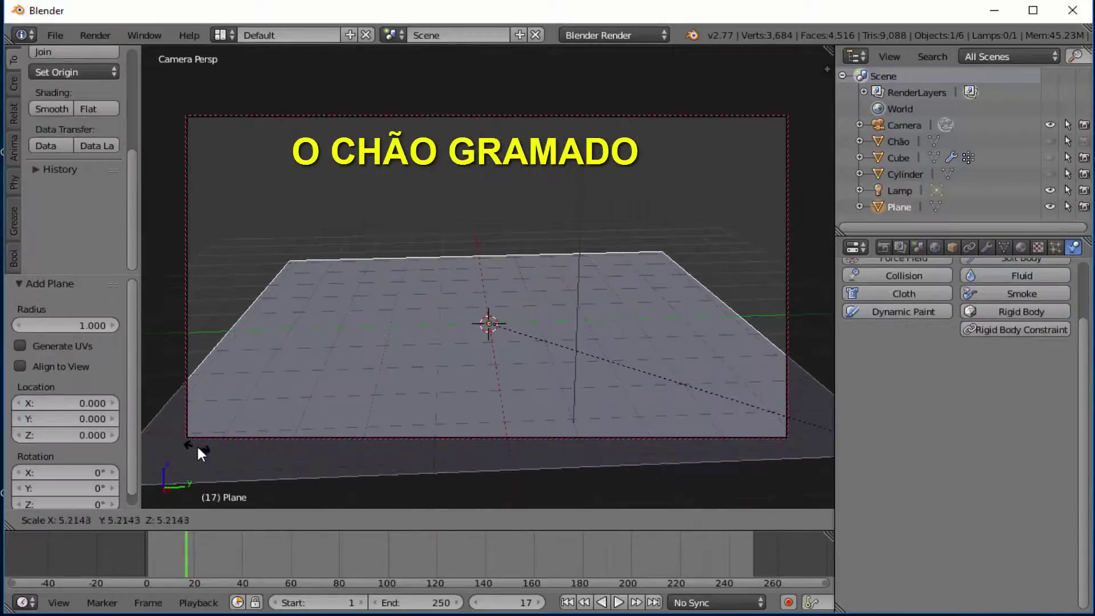
click(225, 439)
drag(491, 263, 491, 261)
key(s)
click(620, 229)
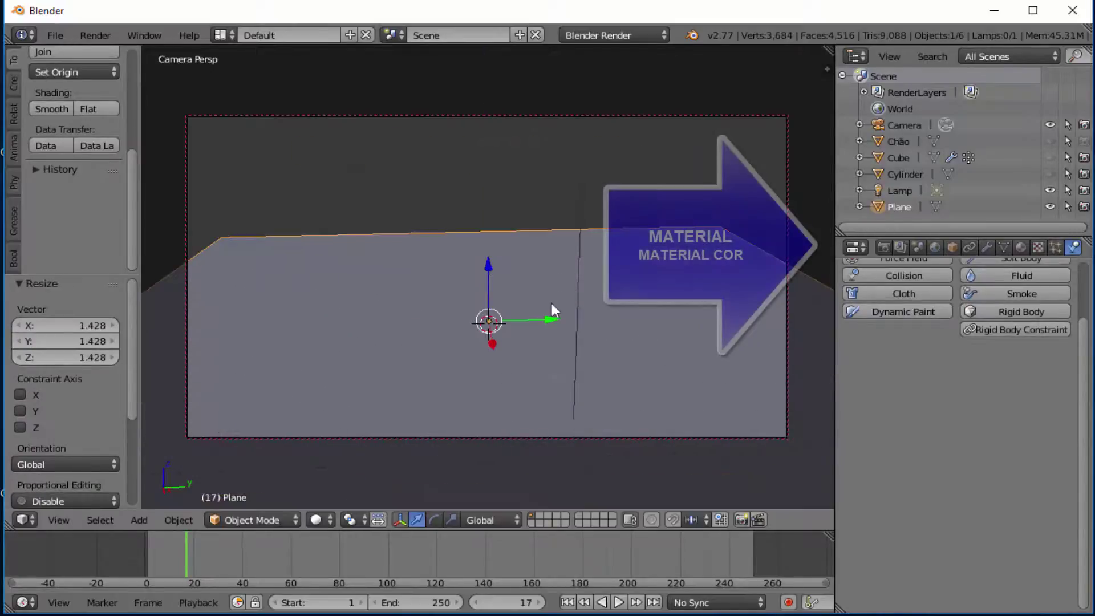
- Create a new material for the plane and set its diffuse color to a slightly darkened grass green
click(1021, 246)
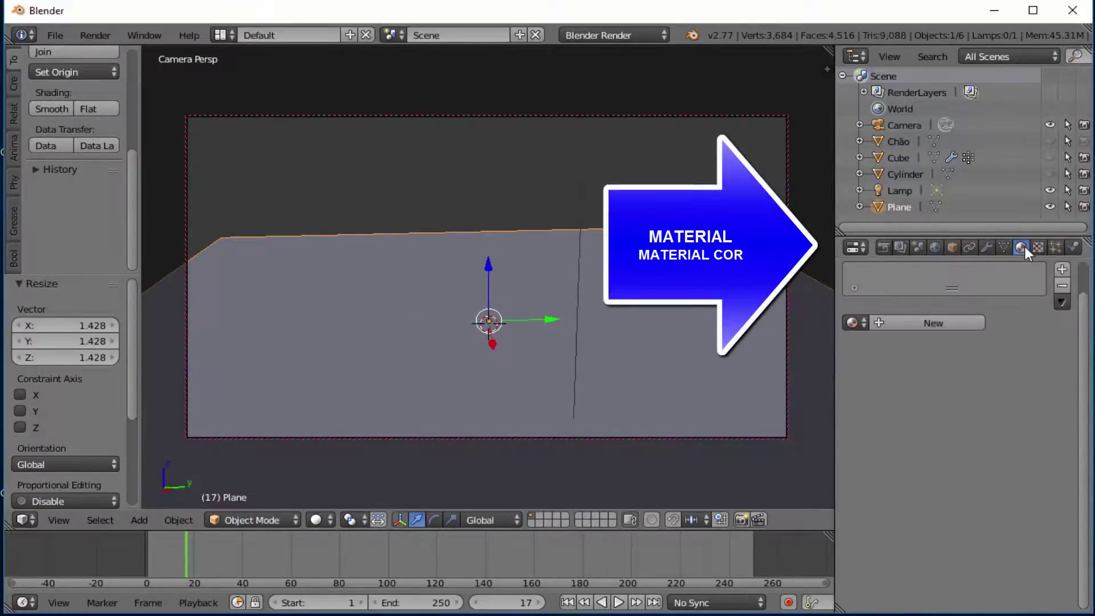
click(935, 323)
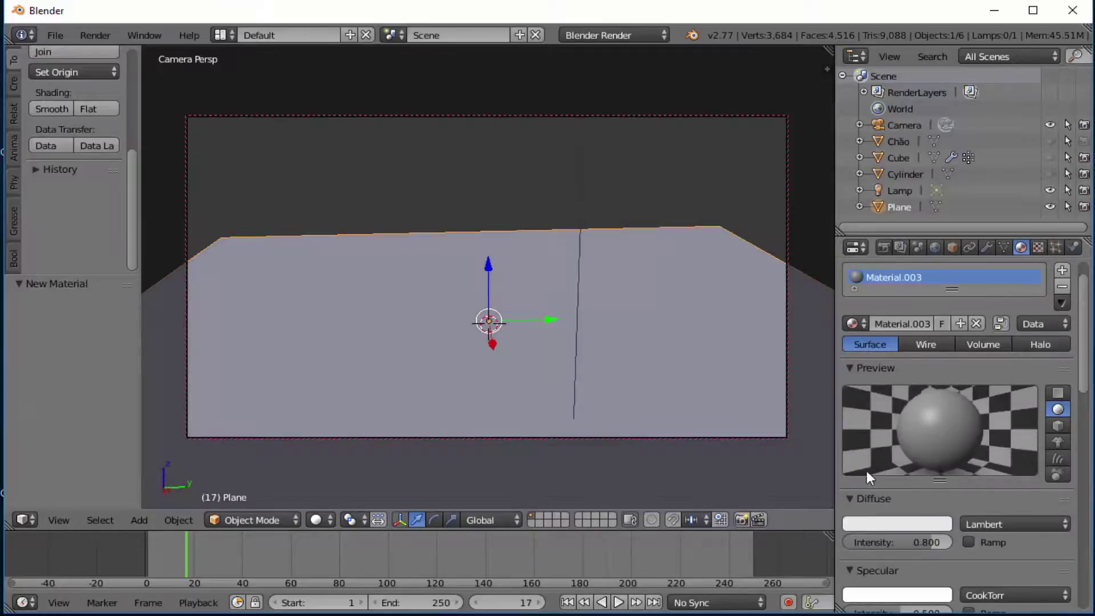
scroll(867, 473, down, 3)
click(892, 456)
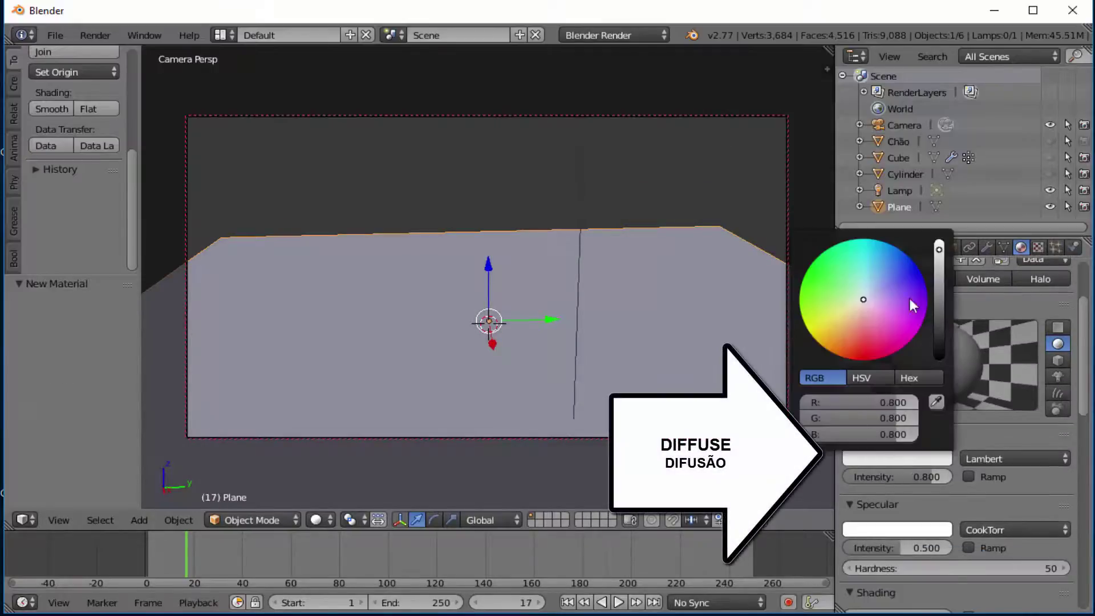
click(809, 278)
drag(938, 248, 938, 260)
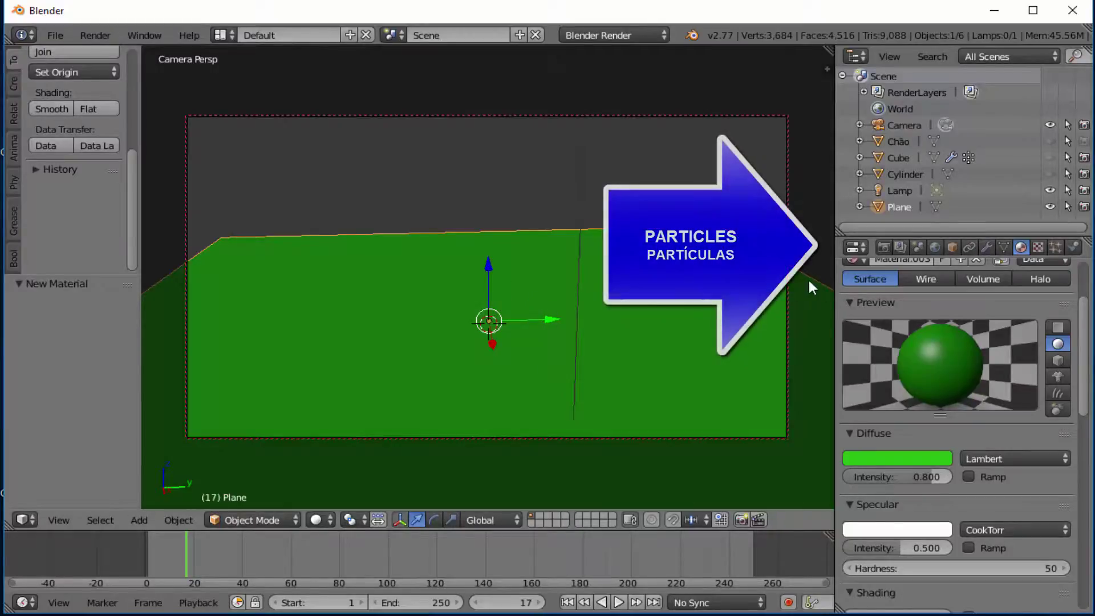
- Add a particle system to the green plane and set its type to Hair
click(1056, 247)
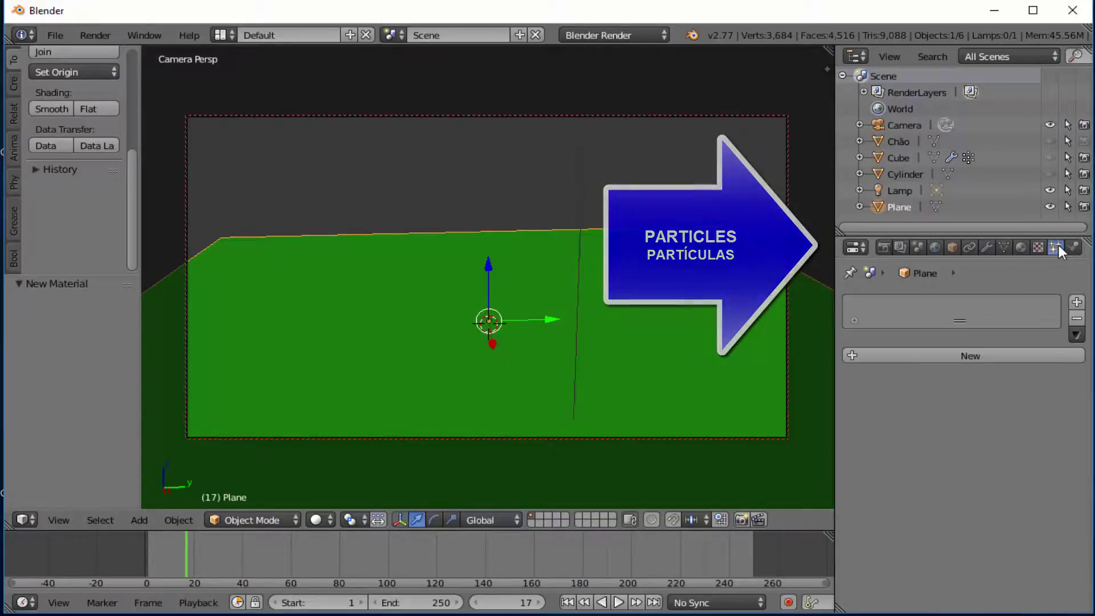
click(967, 354)
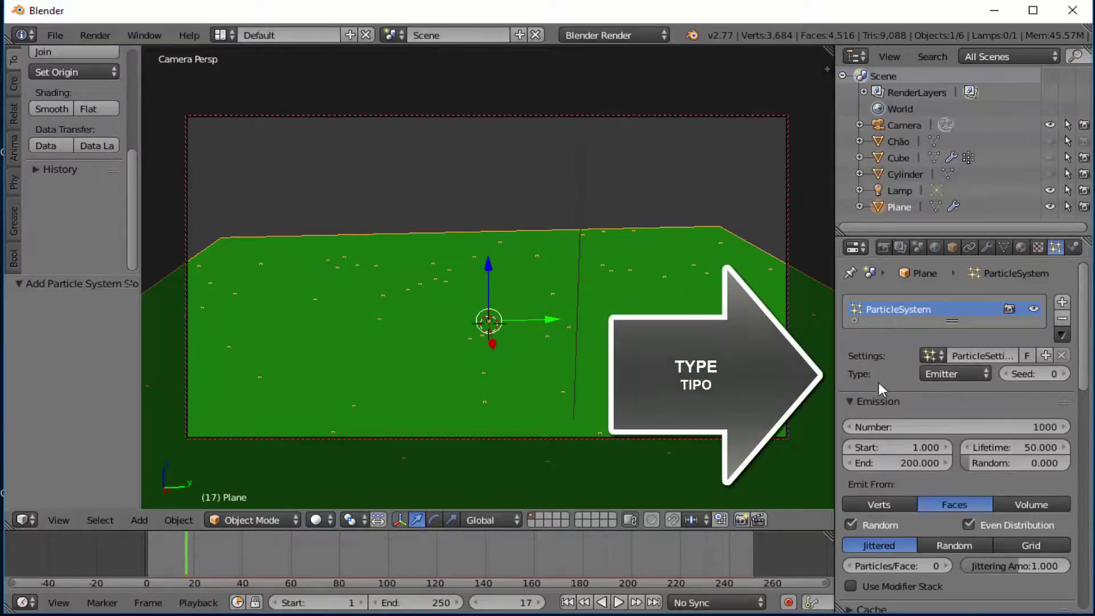
click(985, 372)
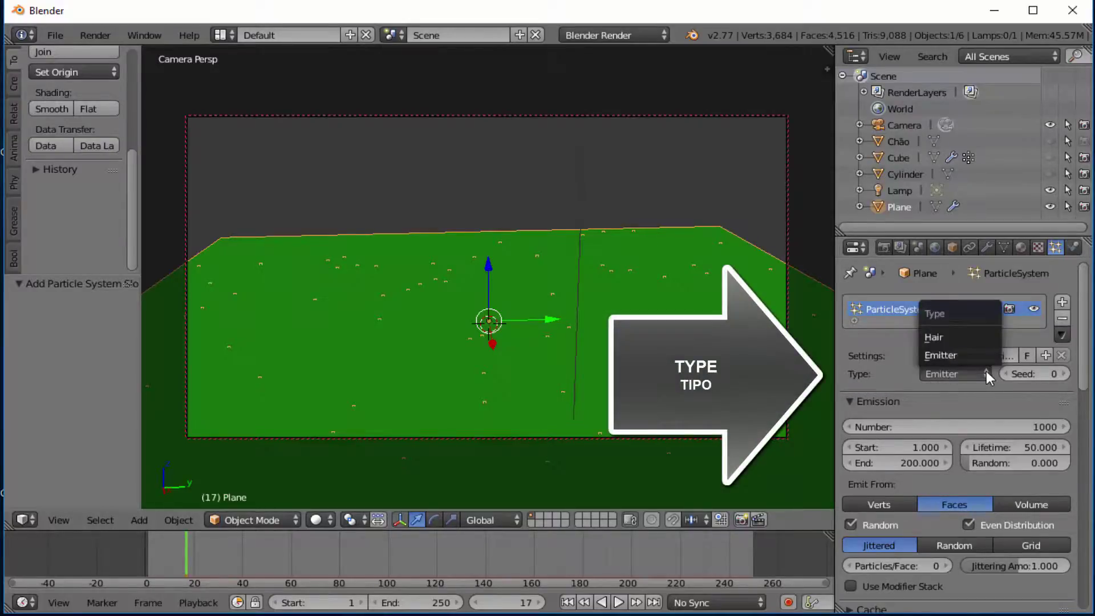
click(935, 337)
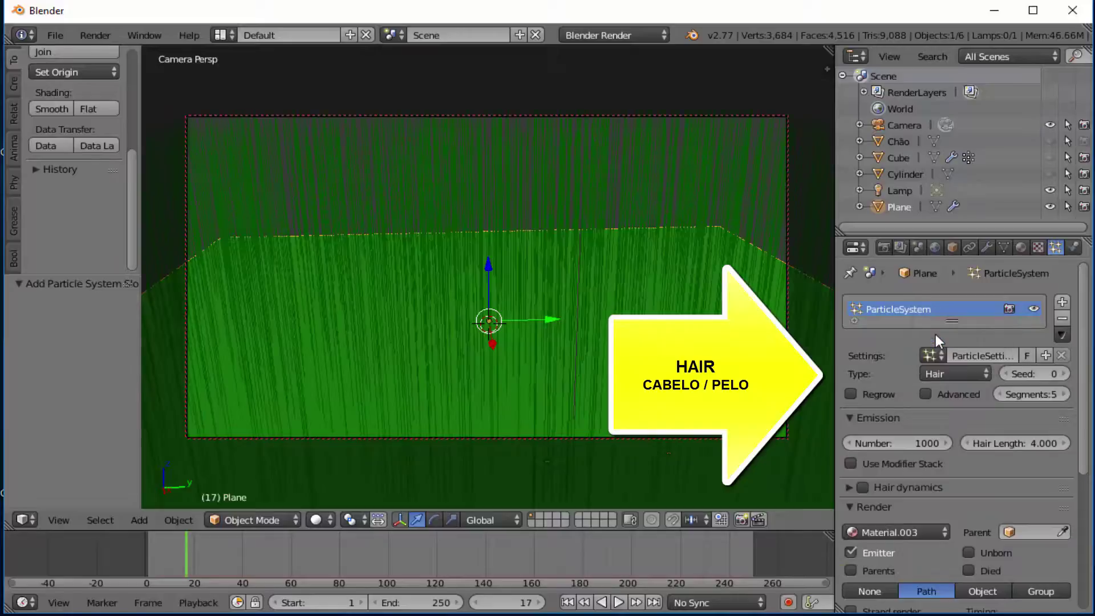
- Set the grass particles' hair length to 0.160 and their number to 6000
scroll(669, 321, down, 3)
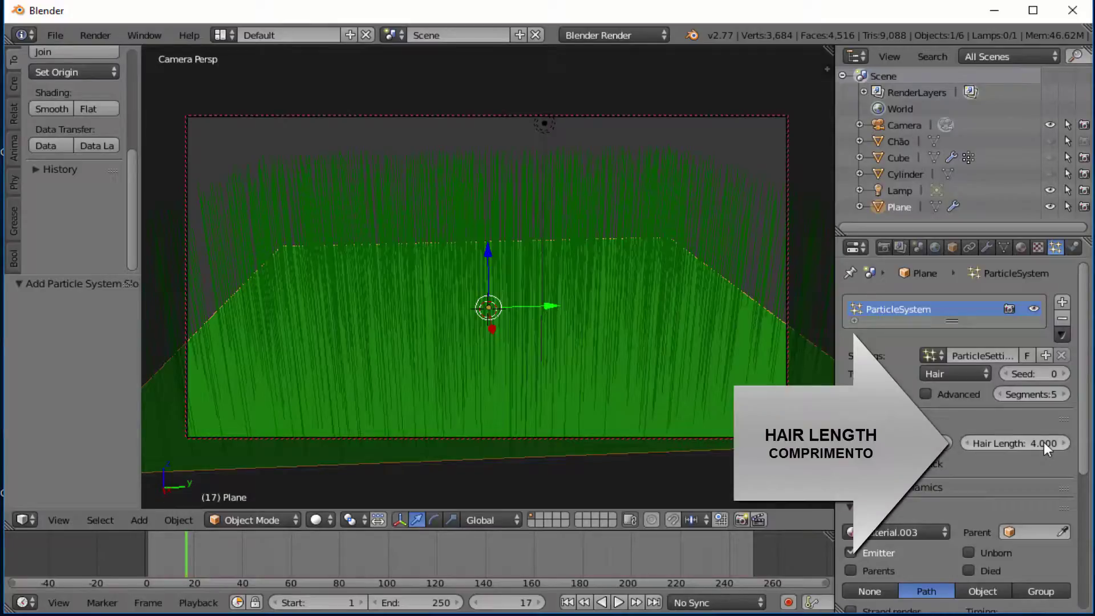
drag(1043, 443, 706, 398)
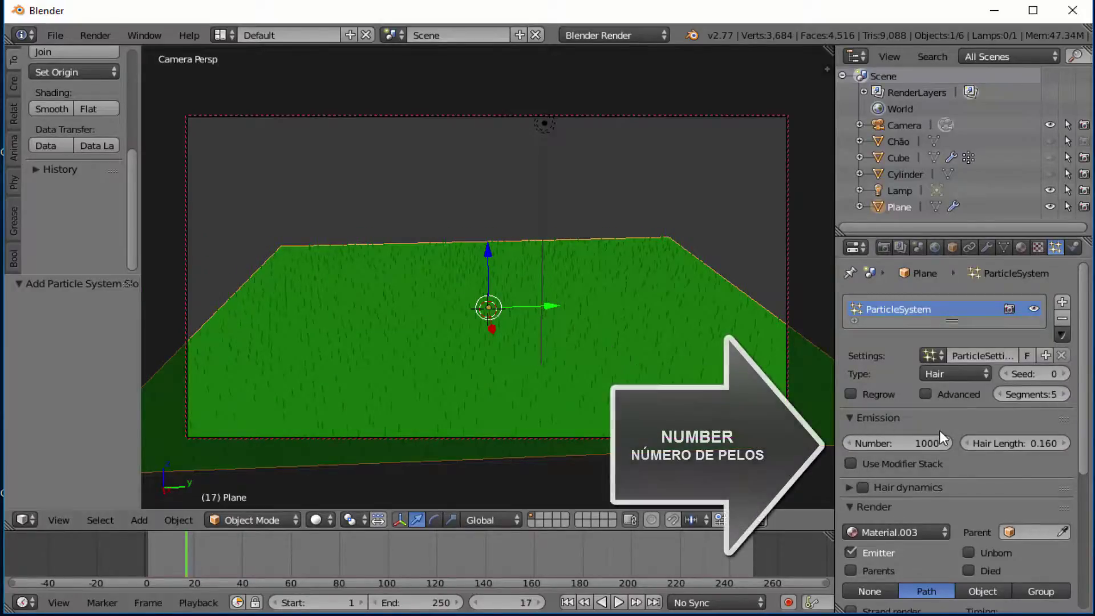
click(910, 443)
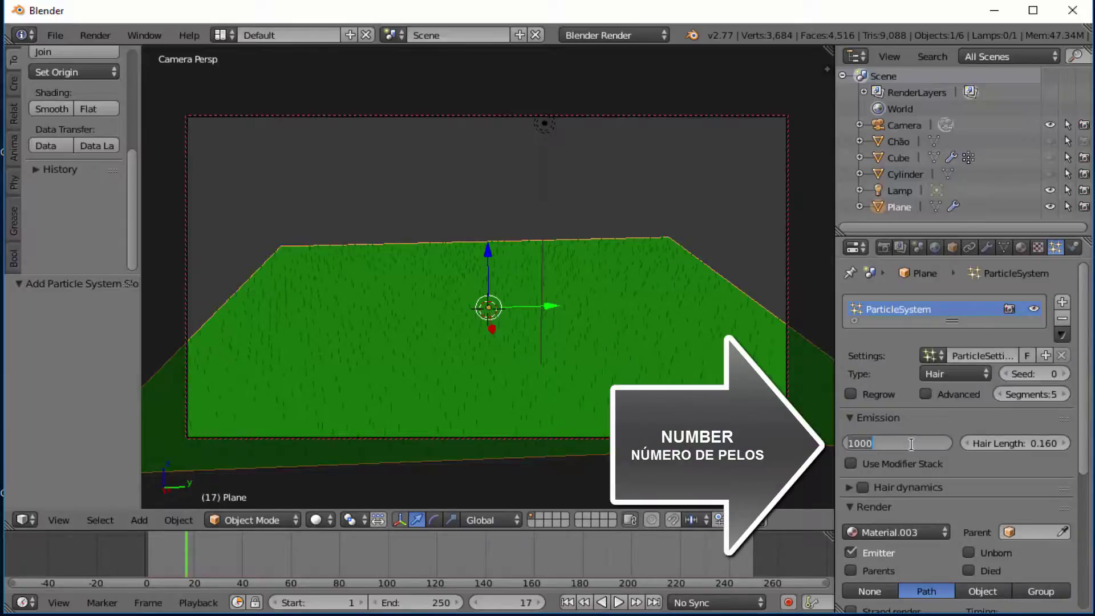
text(6000)
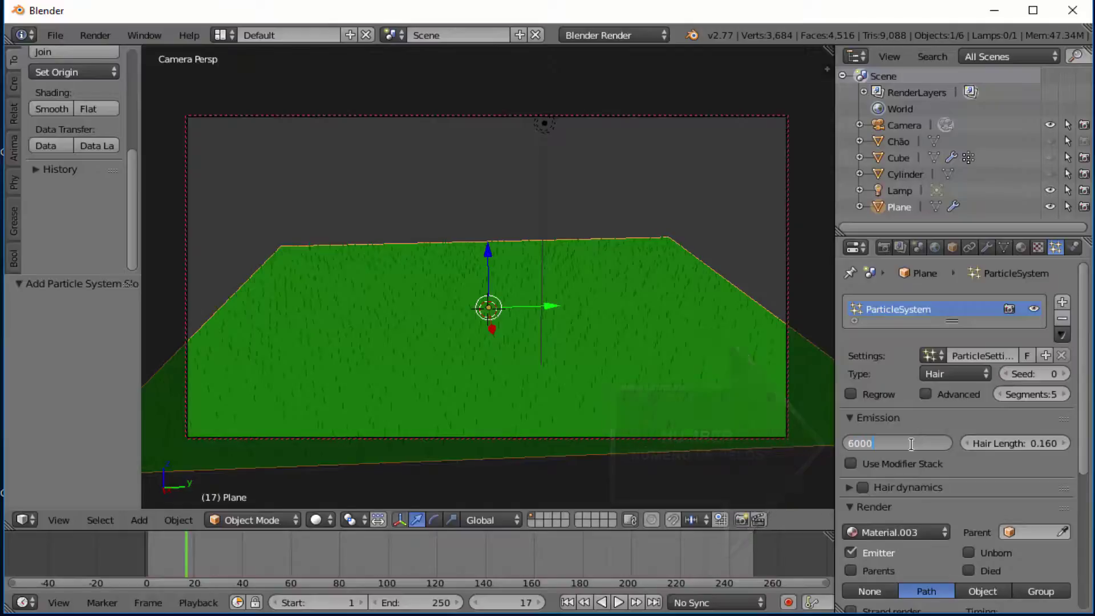
key(Return)
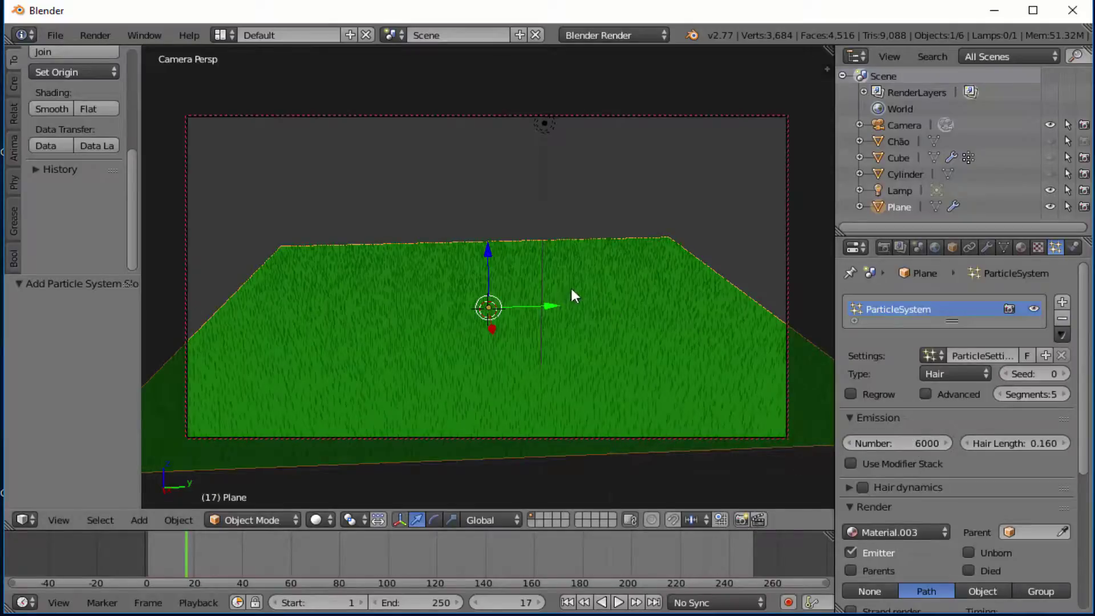
- Set the Children option of the grass particle system to Interpolated
scroll(1086, 319, down, 2)
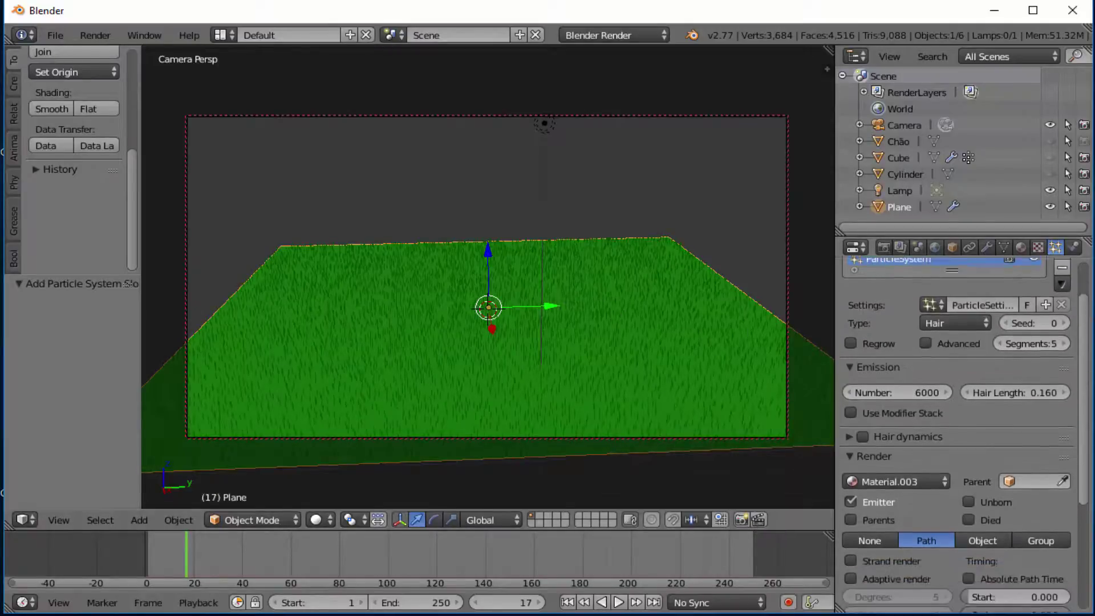
scroll(958, 434, down, 6)
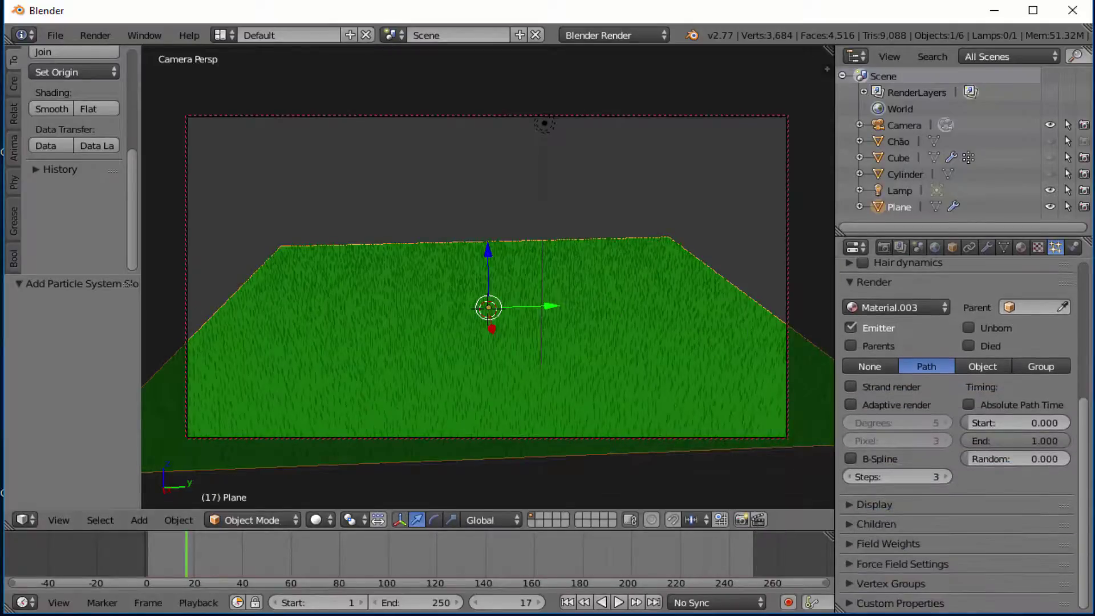
click(849, 523)
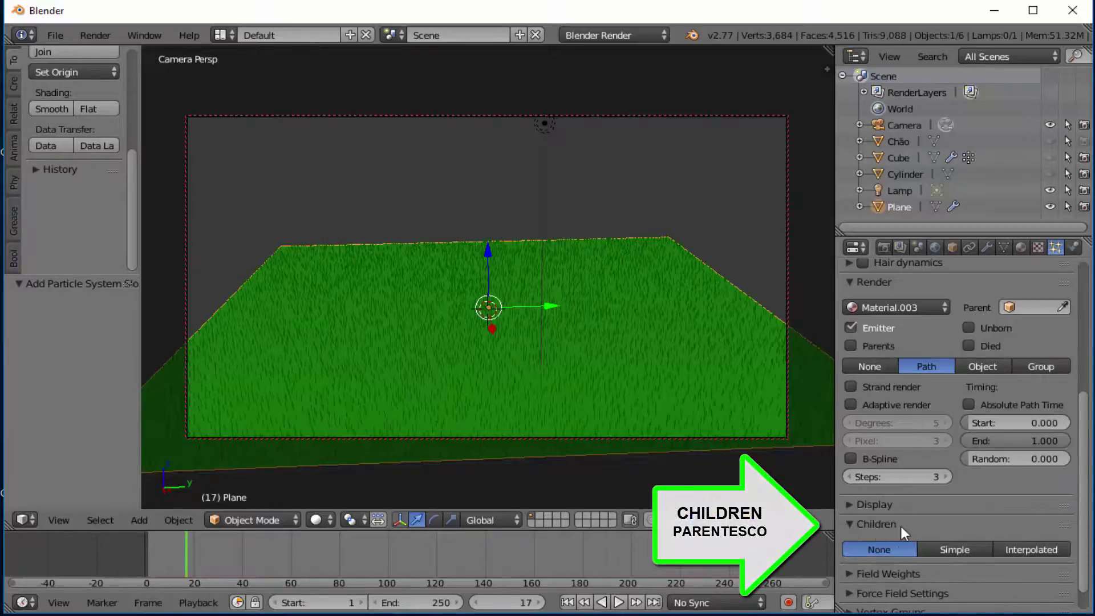
click(1025, 549)
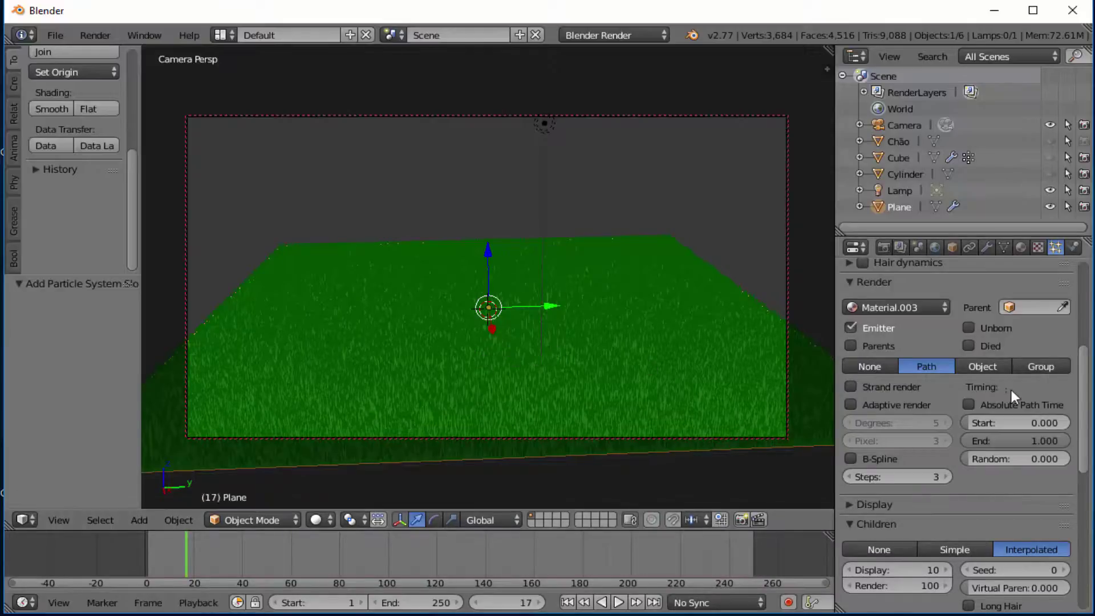
- Set the Clump effect of the grass particles' children to about 0.403
drag(1085, 375, 1090, 443)
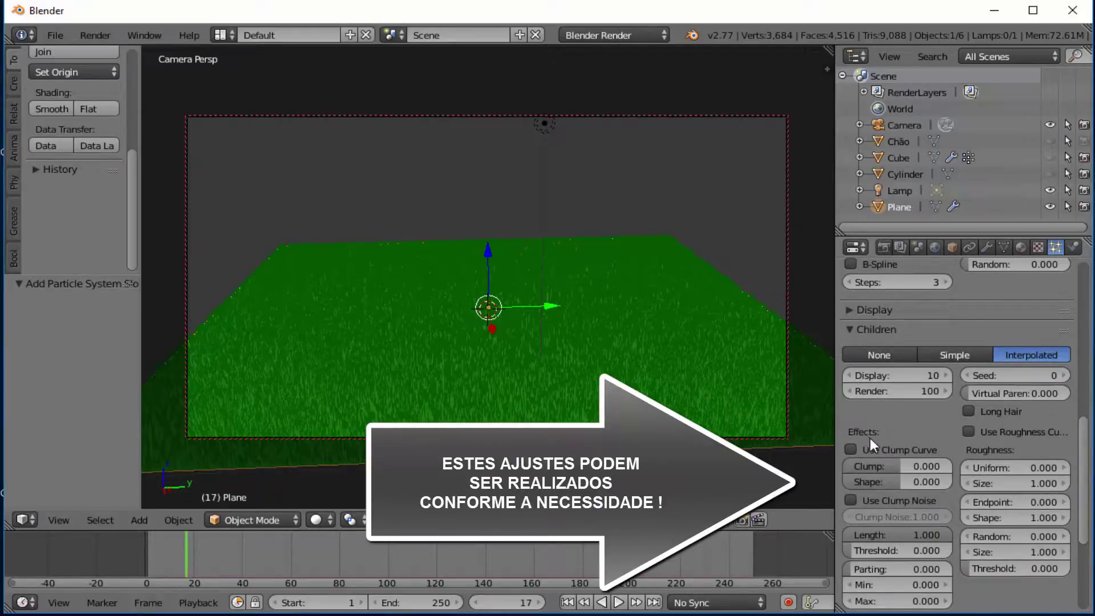
click(896, 465)
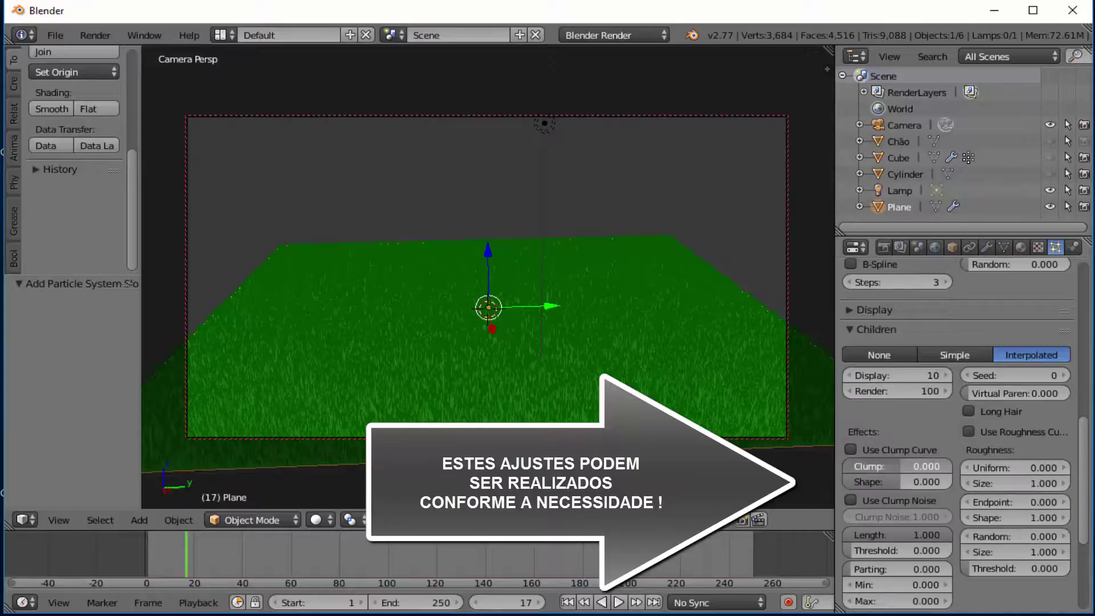
drag(896, 466, 918, 465)
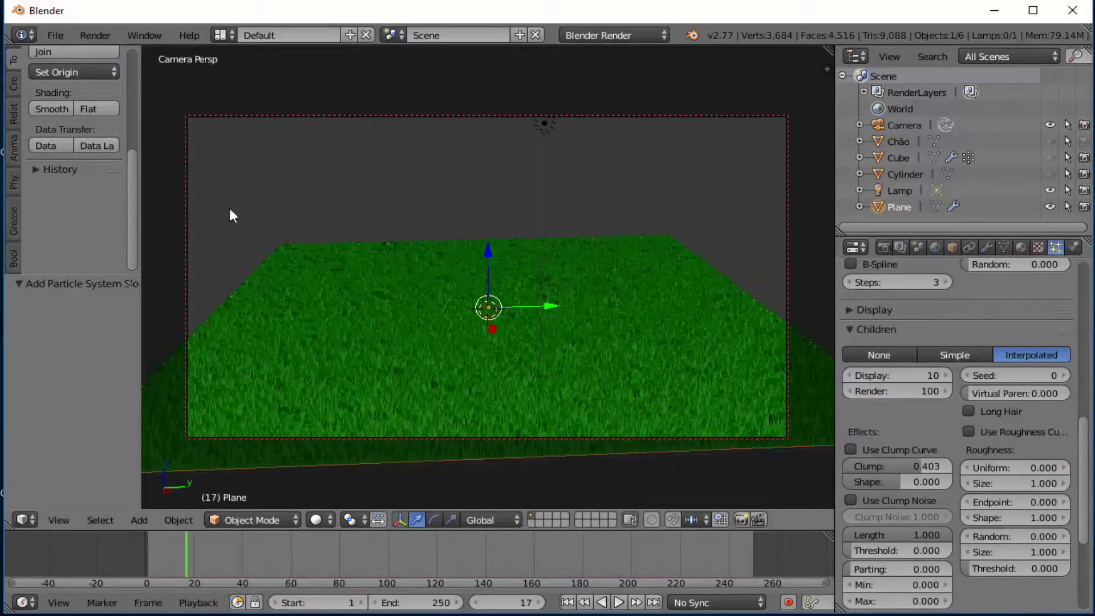
click(96, 36)
- Set the render amount of the grass particles' children to 10
scroll(926, 427, down, 2)
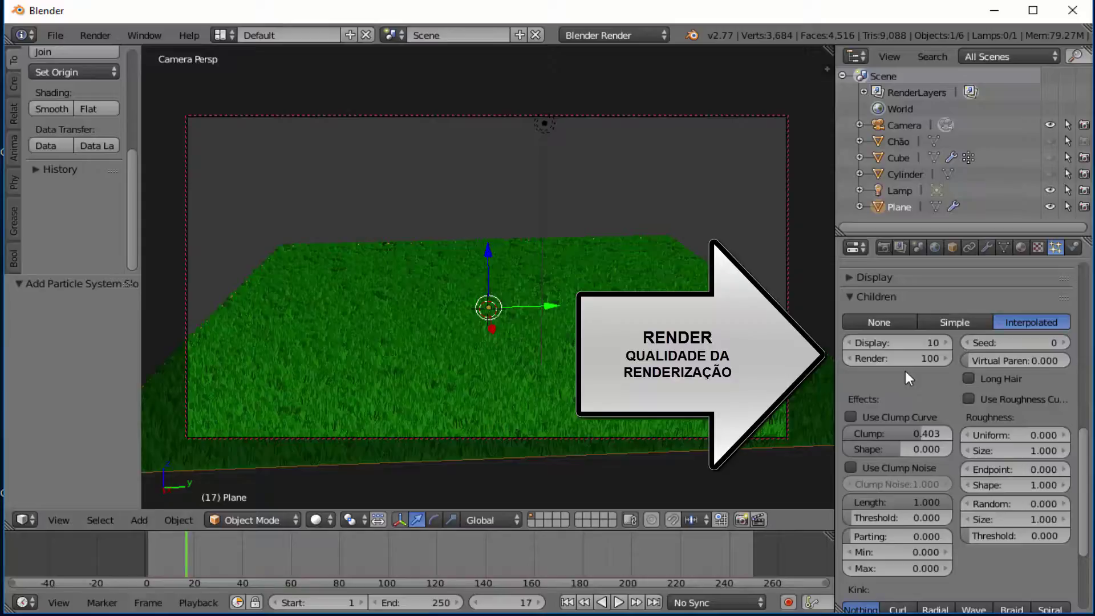
click(918, 358)
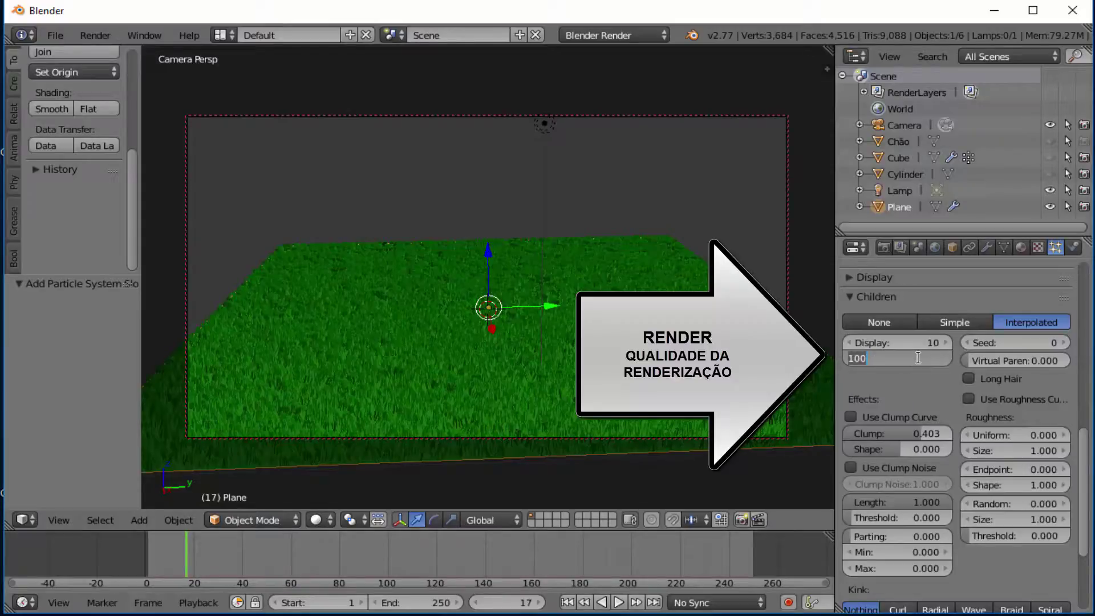
text(10)
key(Return)
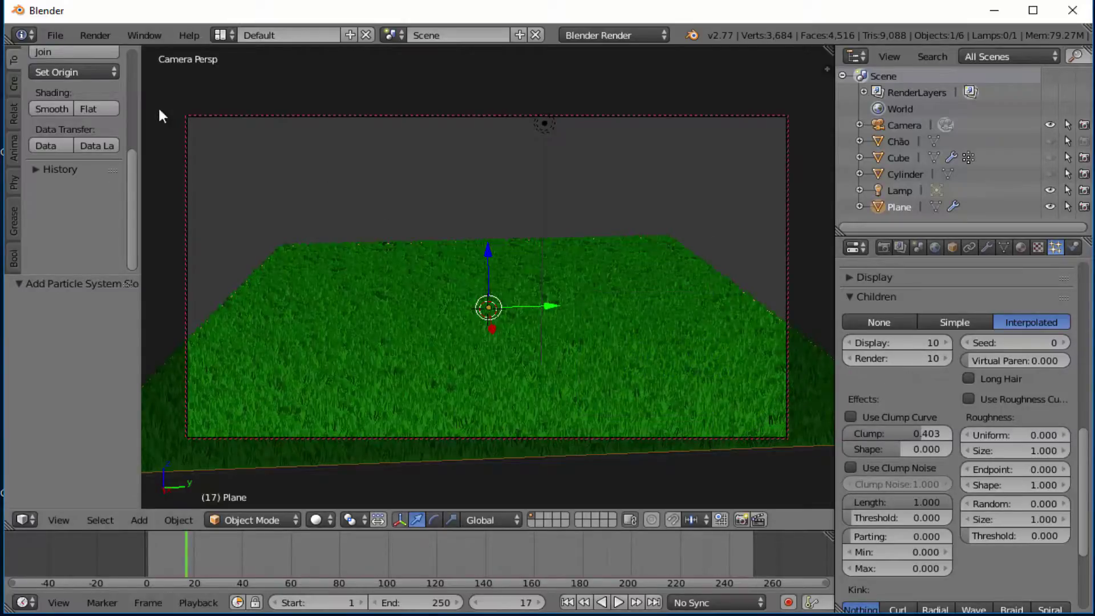
- Render a test image of the goal on the clumped grass and return to the 3D view
click(101, 36)
click(132, 49)
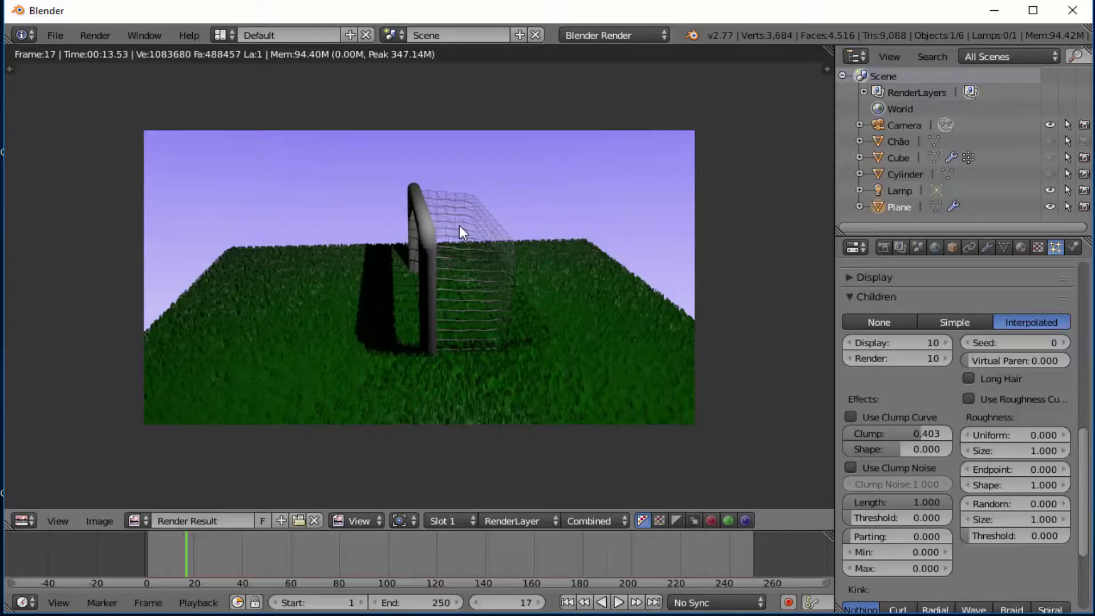
key(Escape)
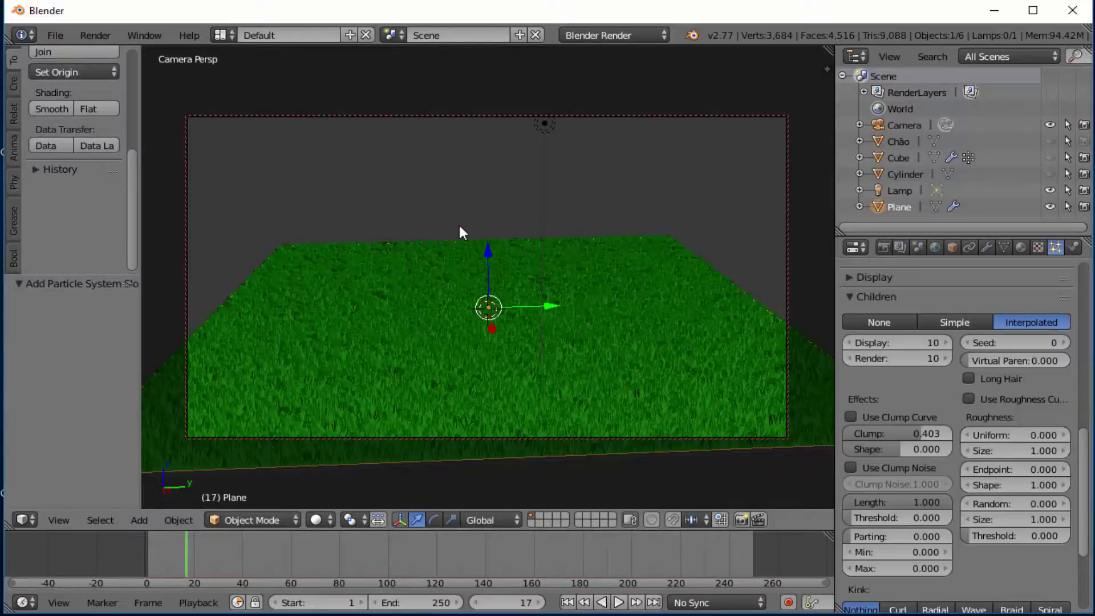
- Scale the grass plane up uniformly by about 1.71 and lower it along the Z axis
key(s)
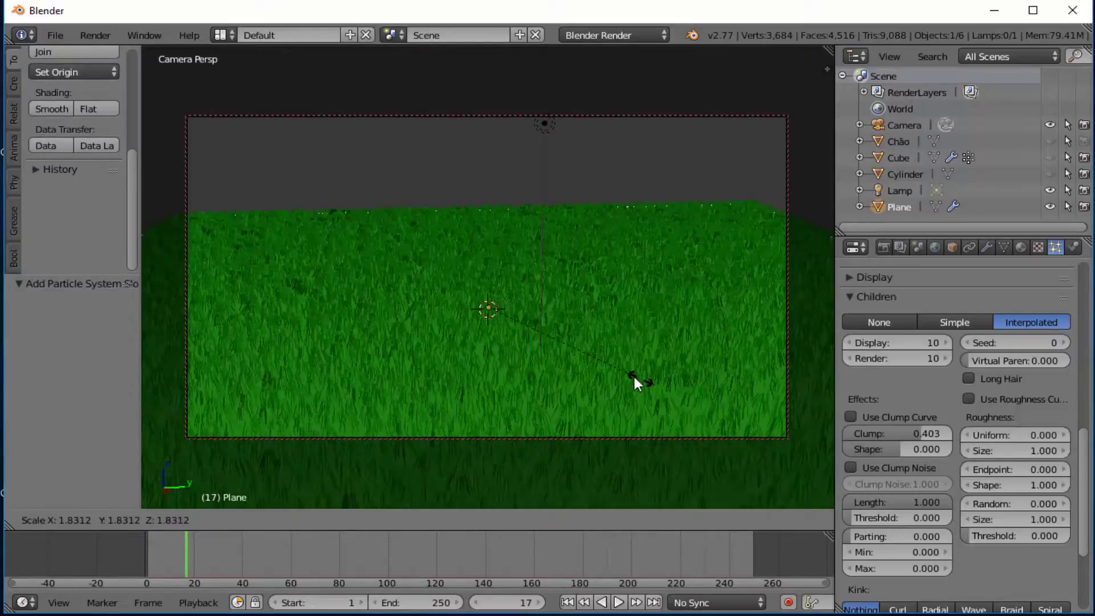
click(584, 365)
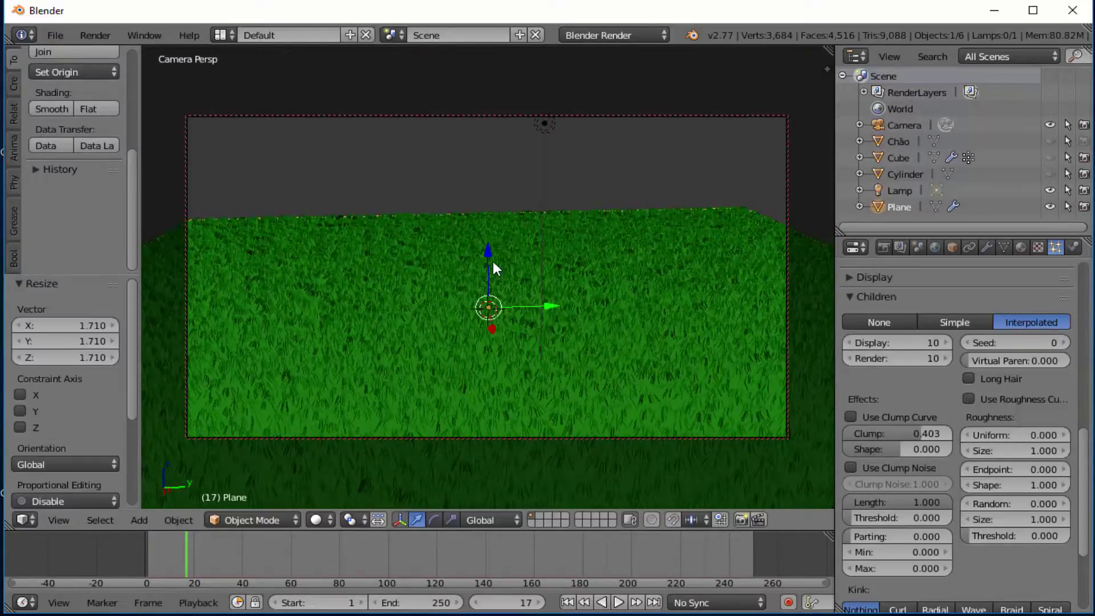
drag(493, 260, 501, 306)
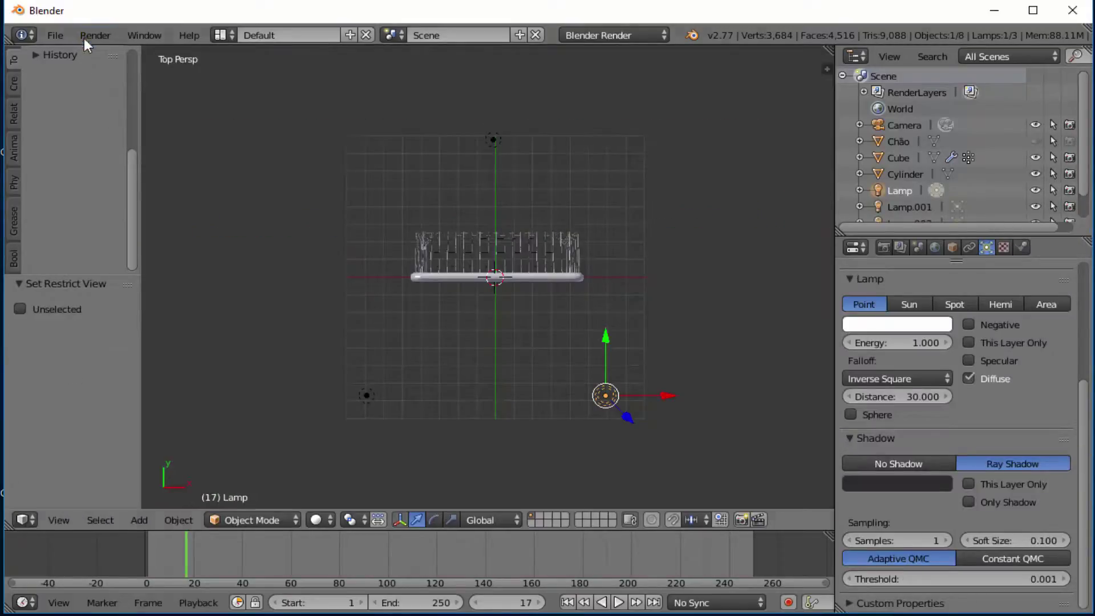
- Render a test image of the enlarged grass with the additional lamps and return to the 3D view
click(97, 29)
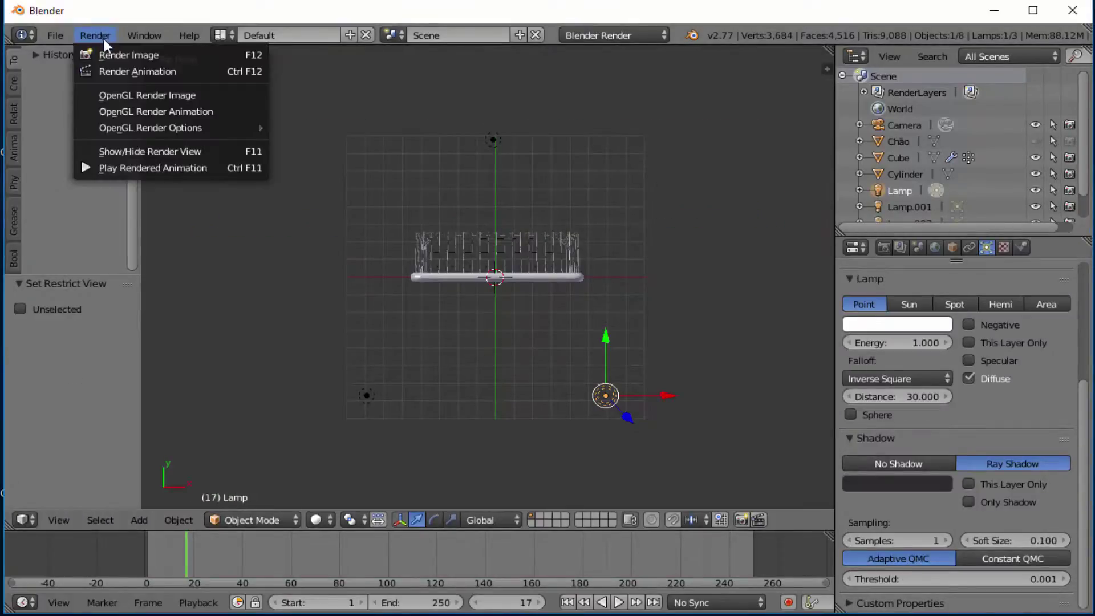
click(111, 52)
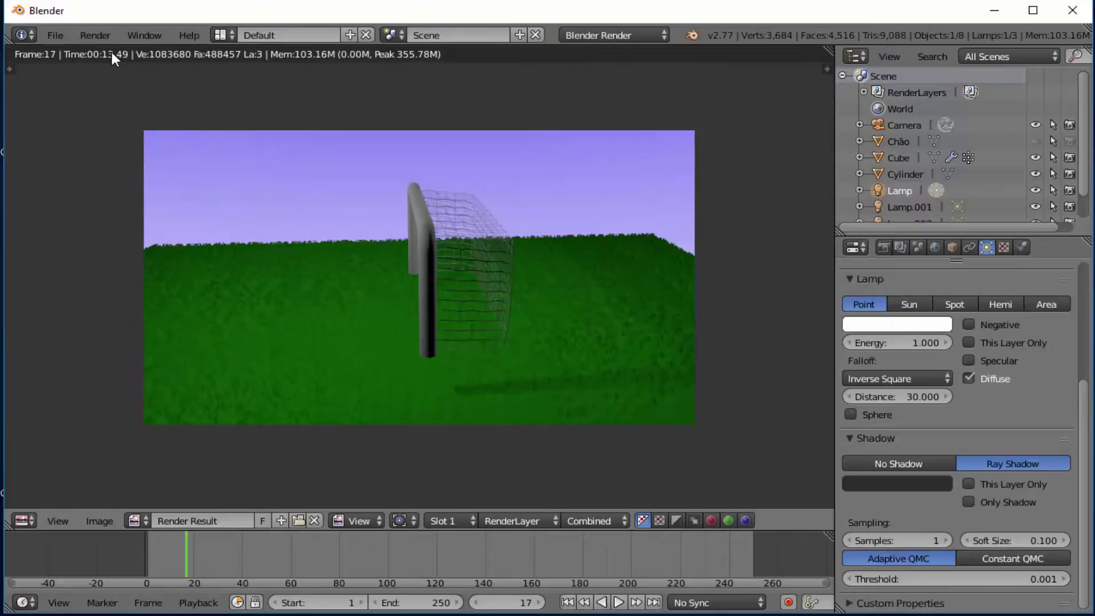
key(Escape)
- Switch to the camera view and orbit the camera to a three-quarter front angle on the goal
click(70, 520)
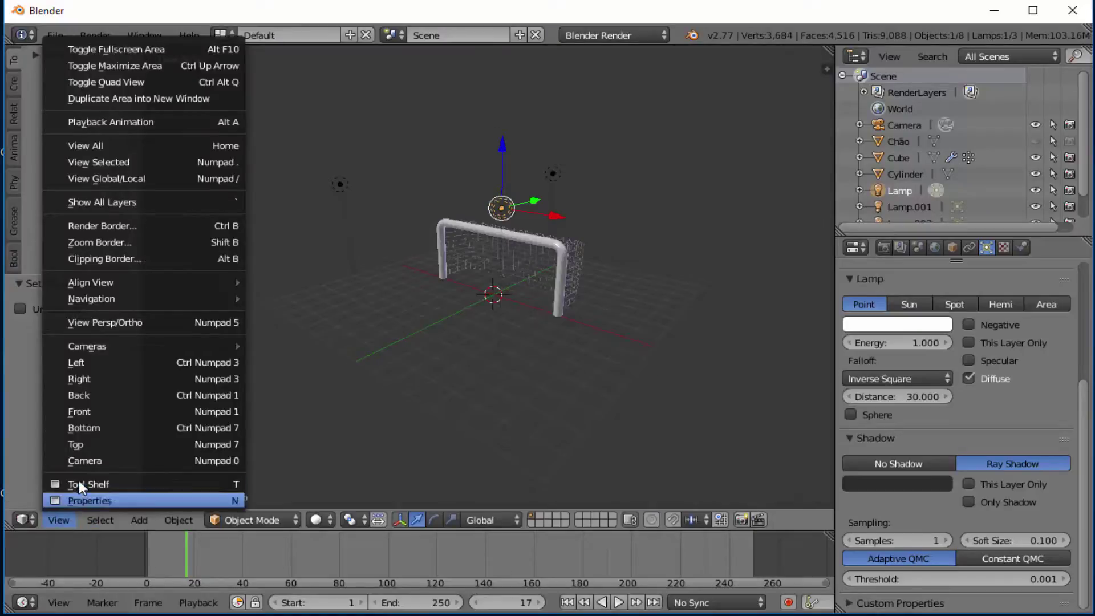
click(89, 460)
middle_drag(458, 400, 574, 392)
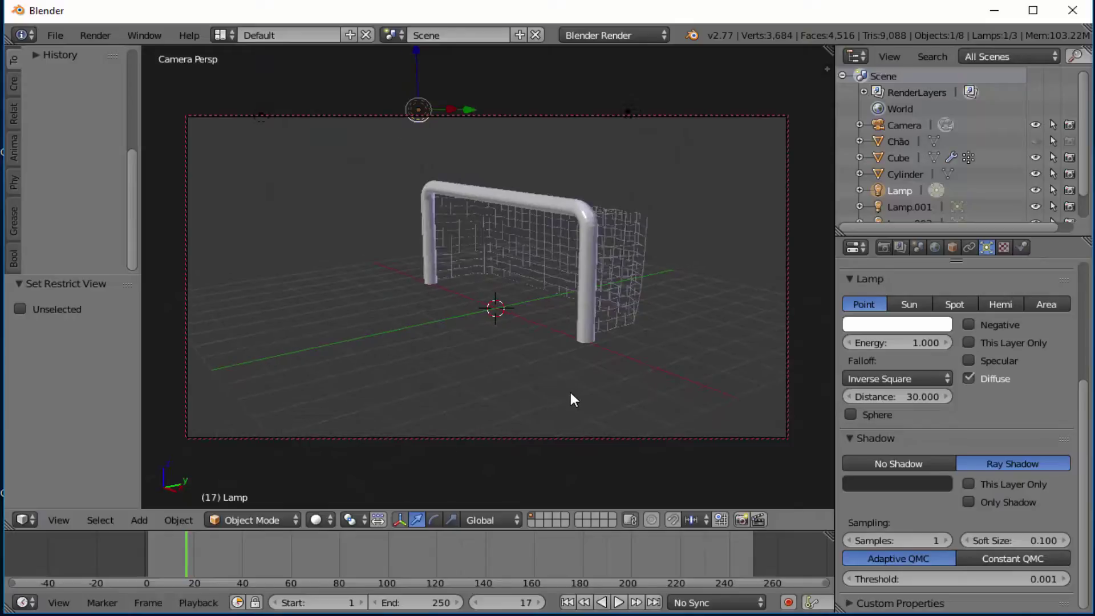
- Reveal the hidden objects and raise the grass plane about 1.234 units along Z to the foot of the goalposts
key(alt+h)
right_click(573, 381)
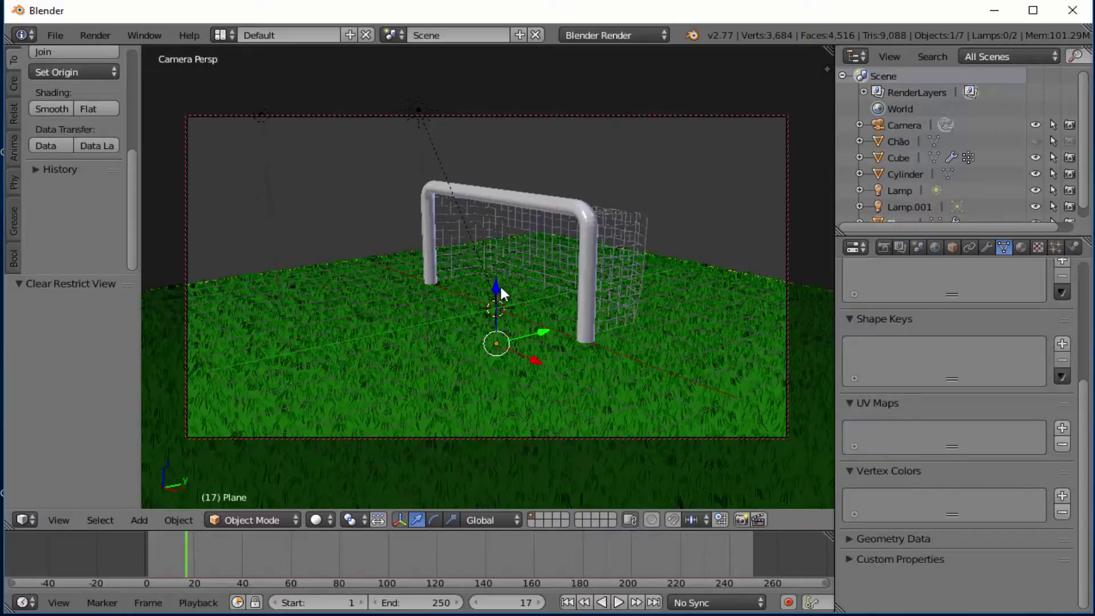
drag(501, 279, 523, 251)
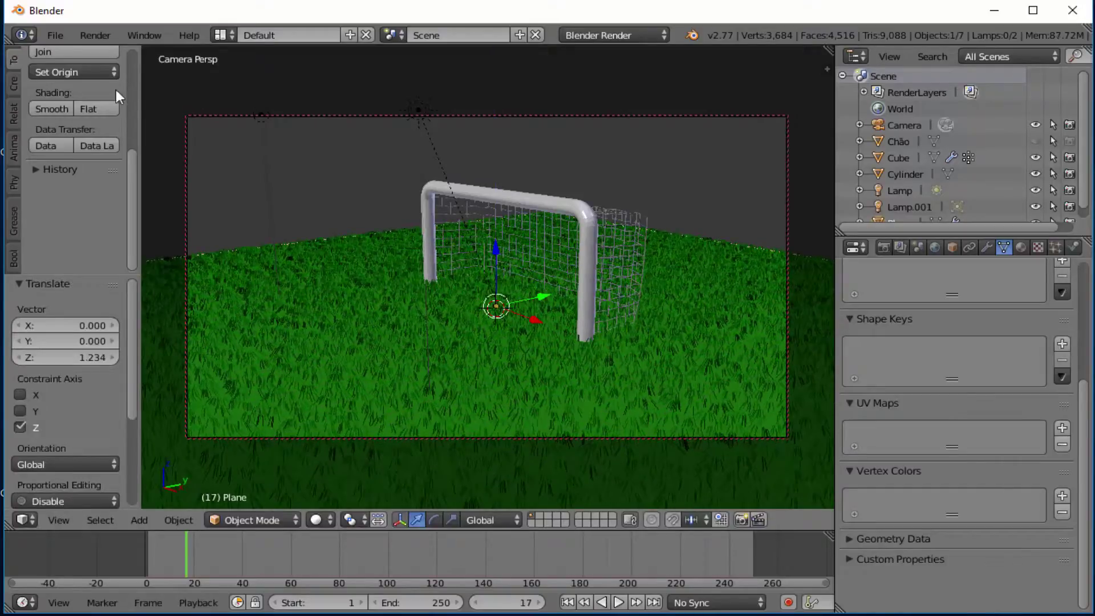
- Render a test image from the new camera angle and return to the 3D view
click(101, 36)
click(117, 55)
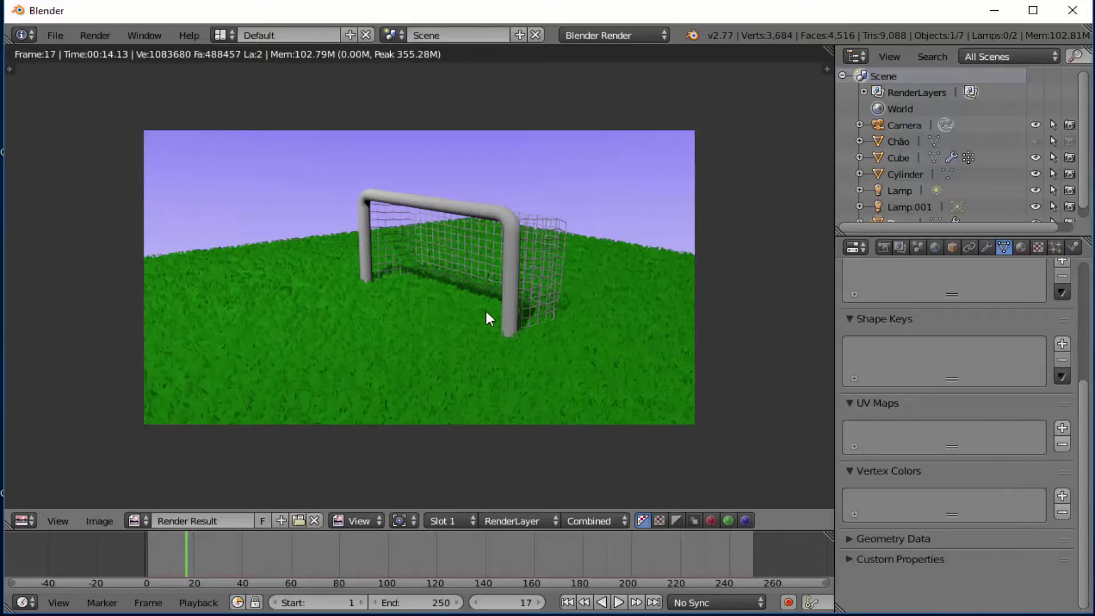
key(Escape)
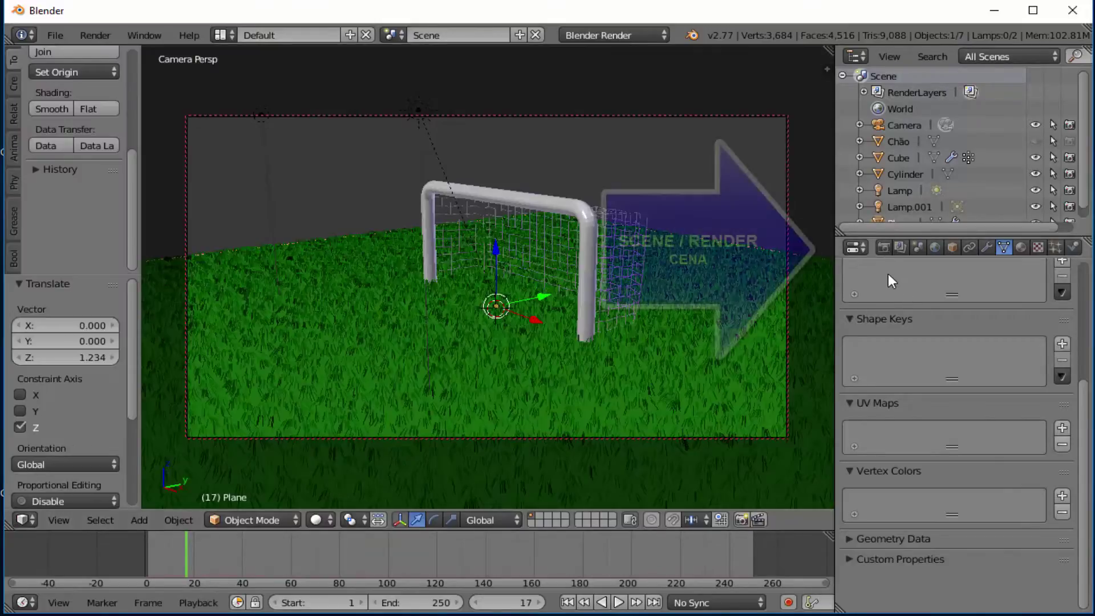
- Apply the HDTV 720p preset to the scene's render dimensions
click(884, 247)
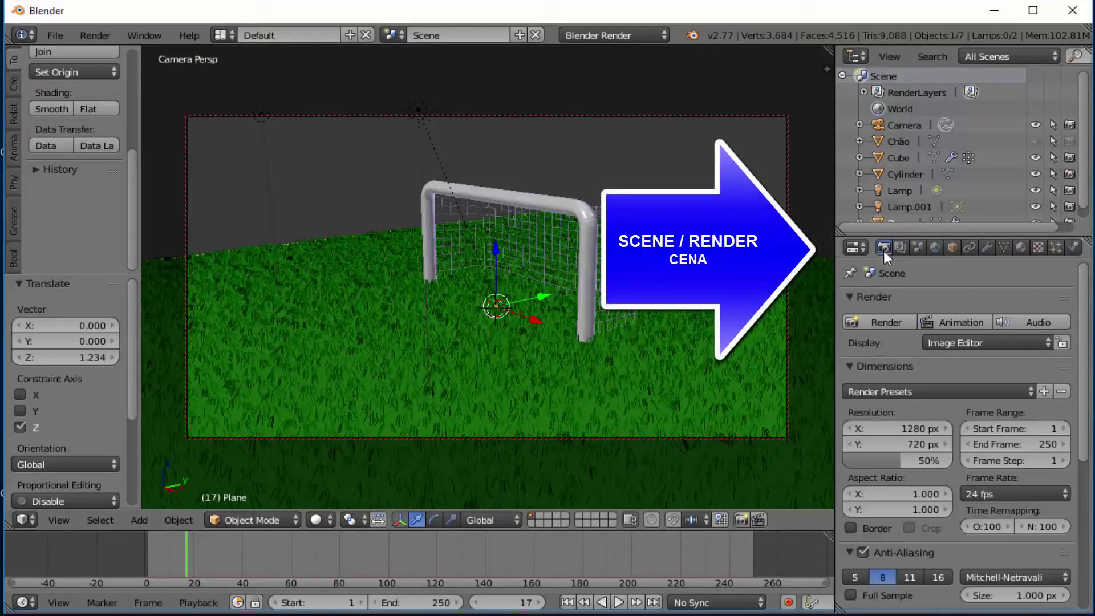
click(896, 391)
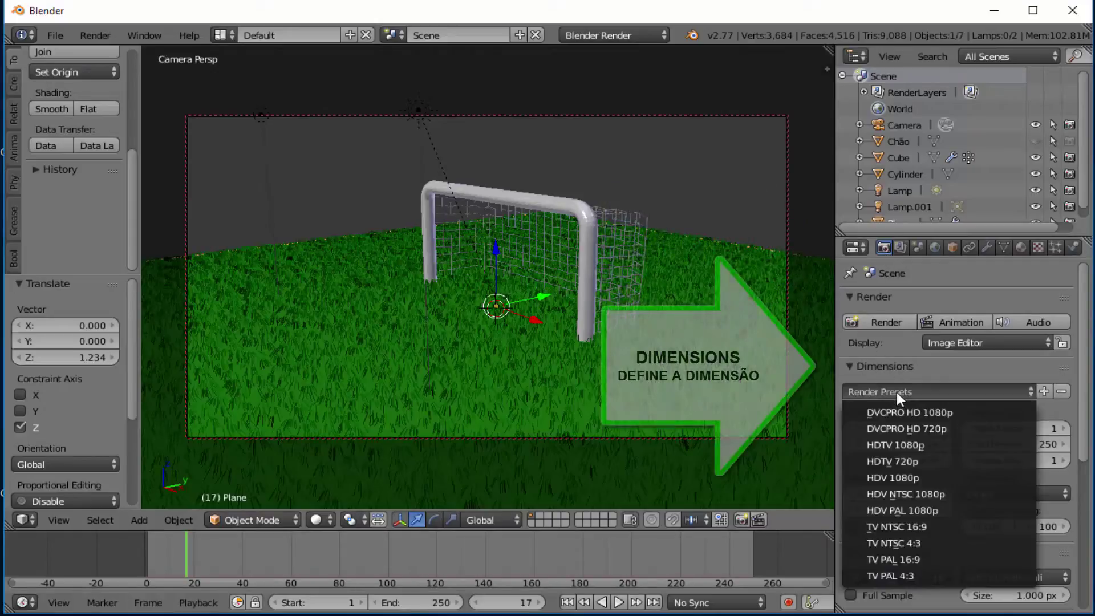
click(906, 461)
scroll(905, 464, down, 3)
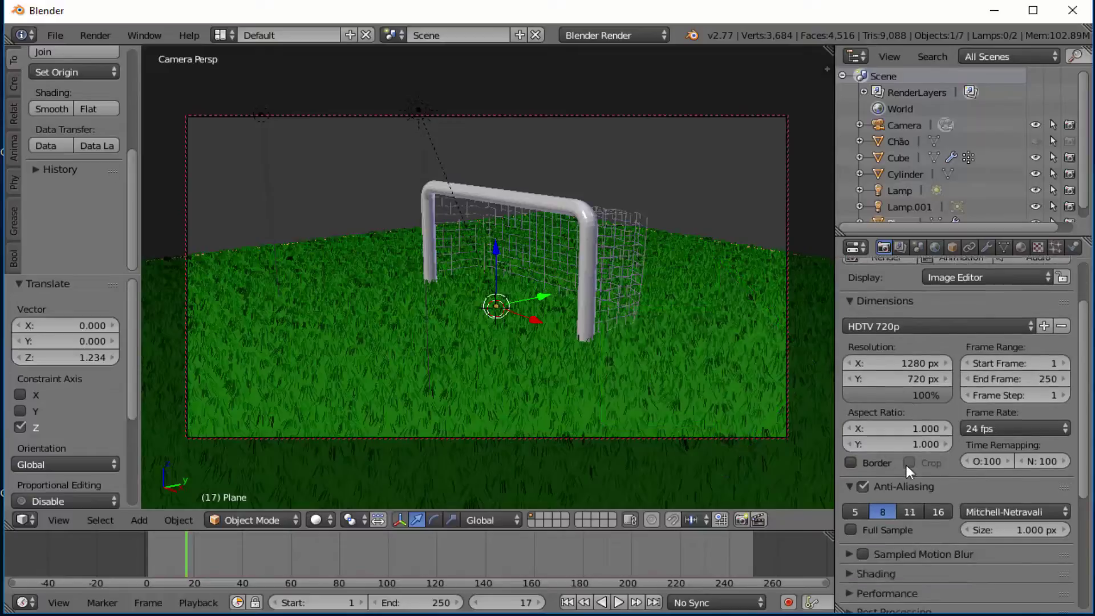
- Set the render output path to /tmp\trave and the file format to JPEG
scroll(906, 464, down, 6)
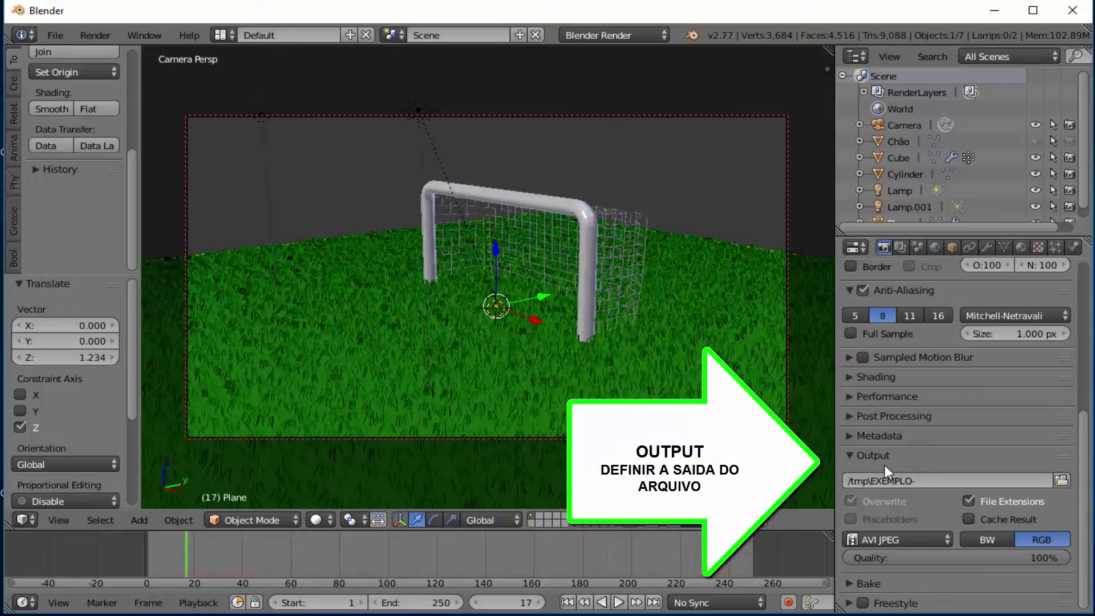
click(875, 482)
click(873, 482)
drag(873, 482, 938, 482)
text(trave)
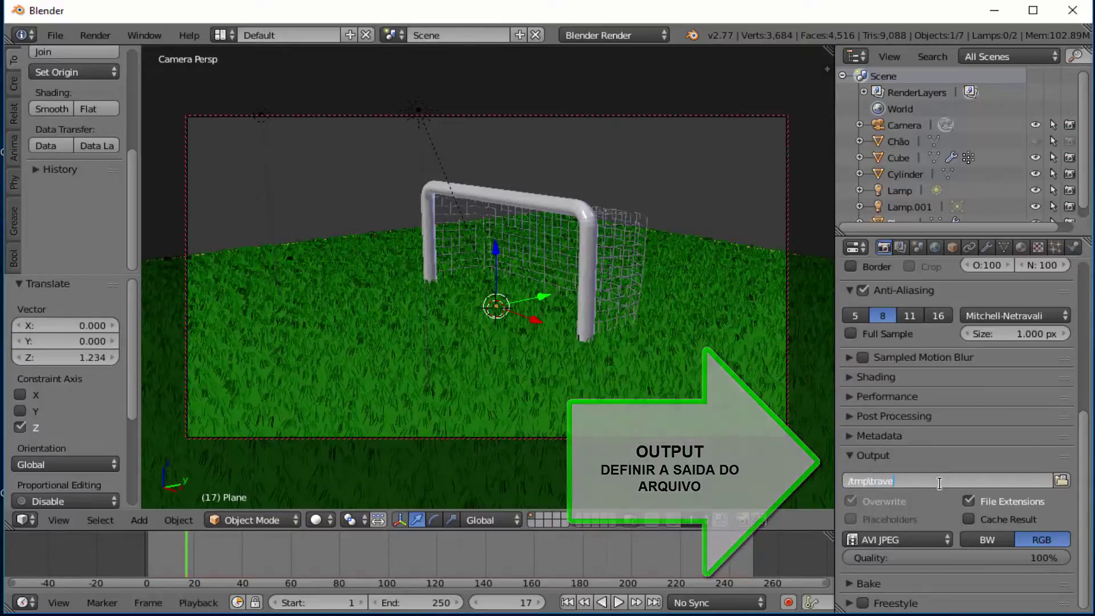
key(Return)
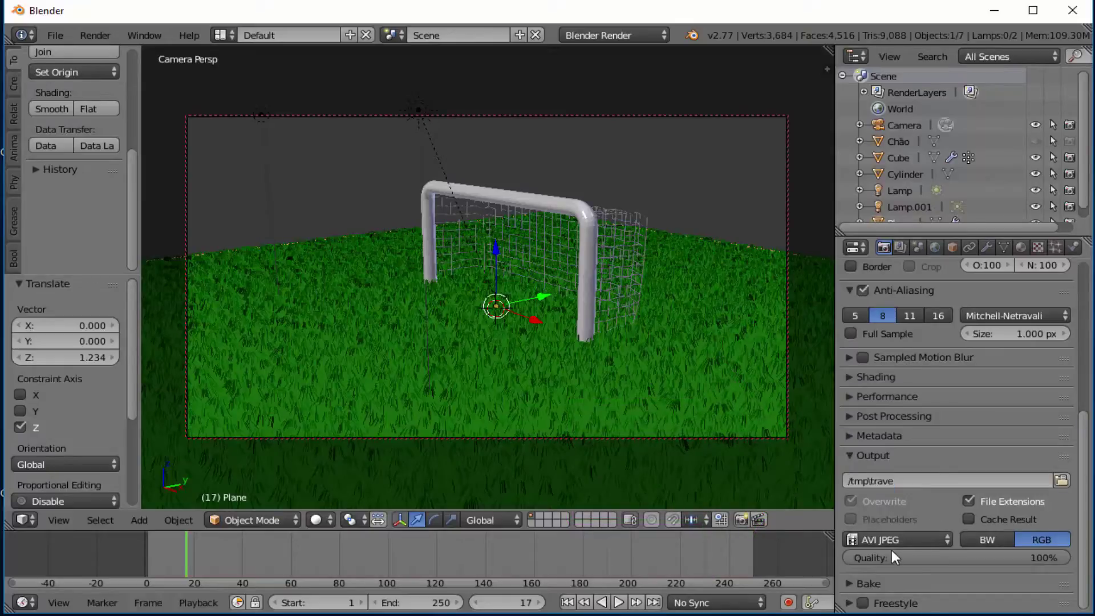
click(950, 539)
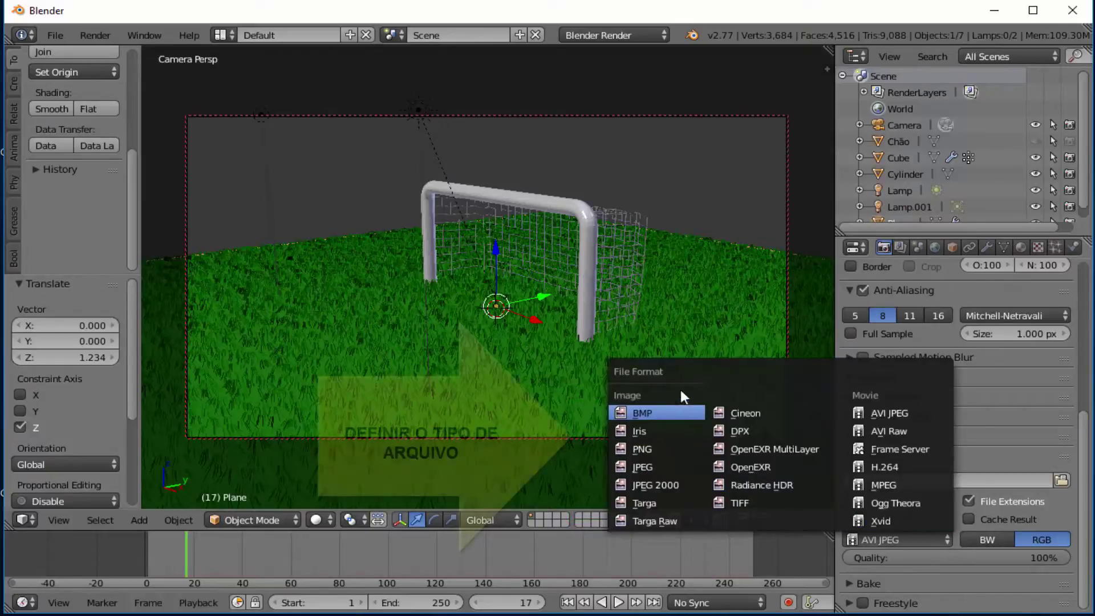
click(672, 467)
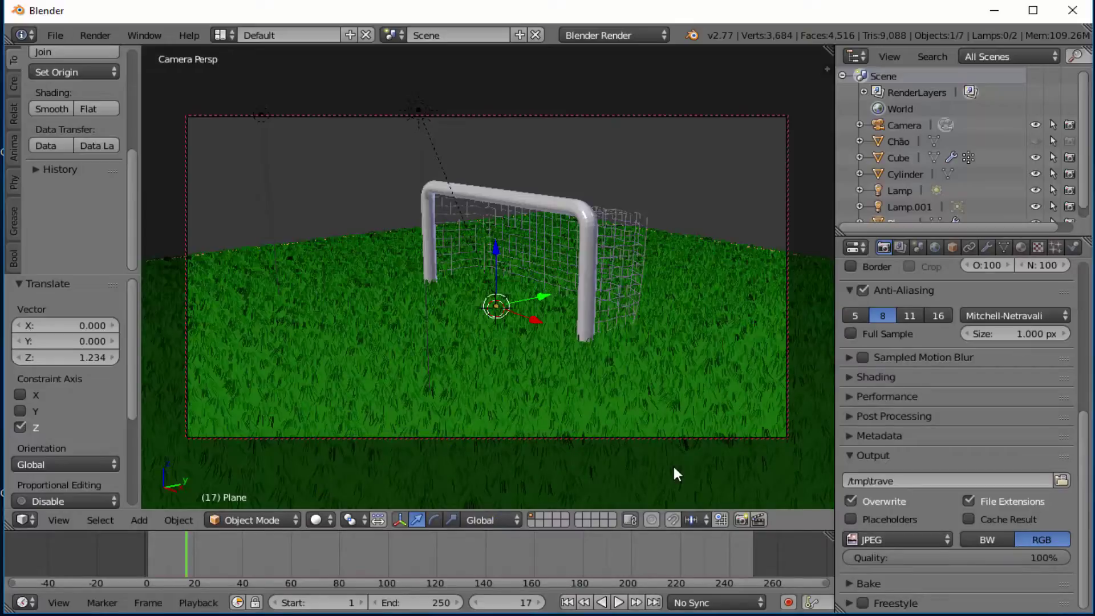
- Set both the start frame and the end frame of the render range to 17
scroll(1085, 390, up, 2)
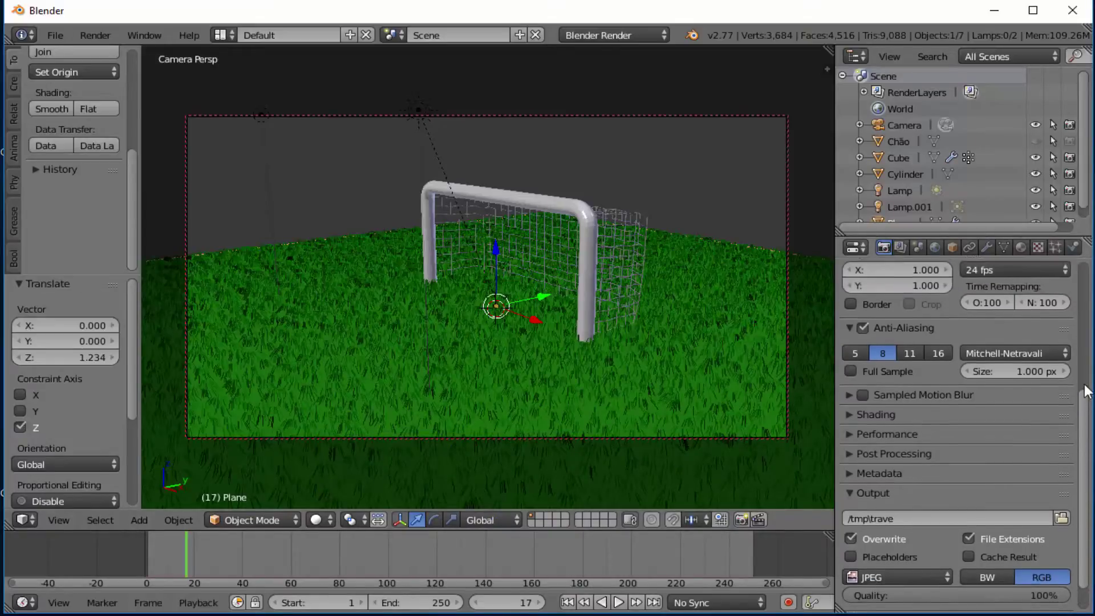
scroll(1085, 390, up, 10)
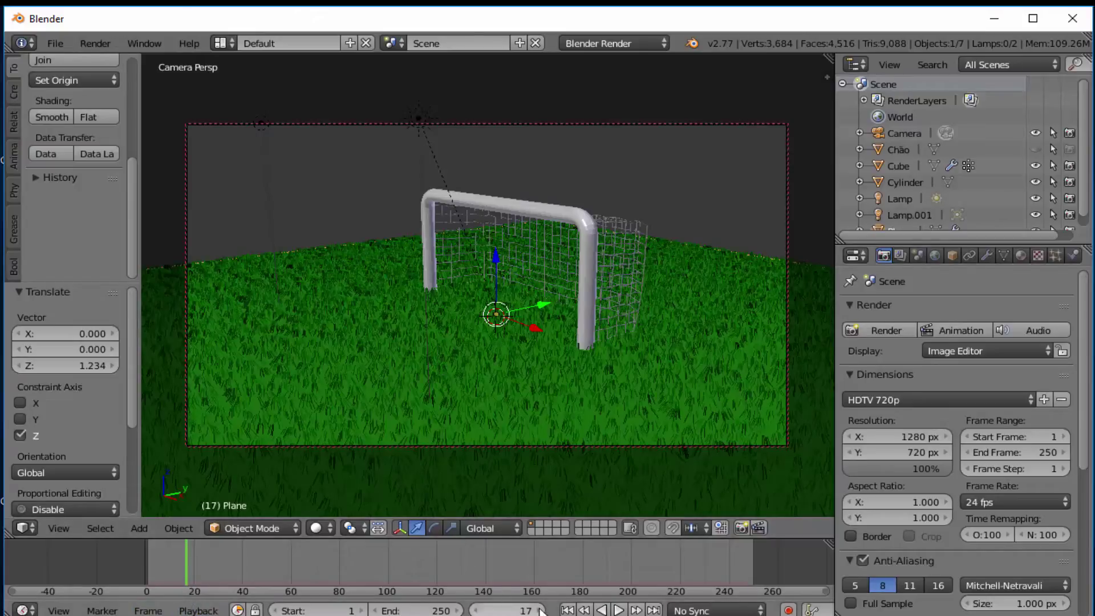
click(1037, 437)
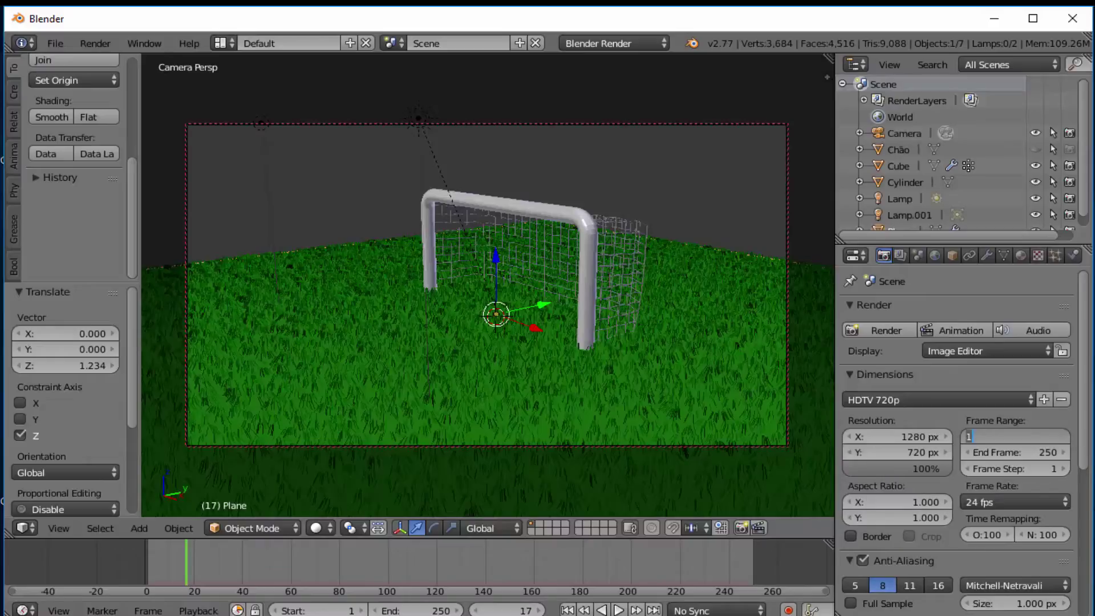
text(17)
key(Return)
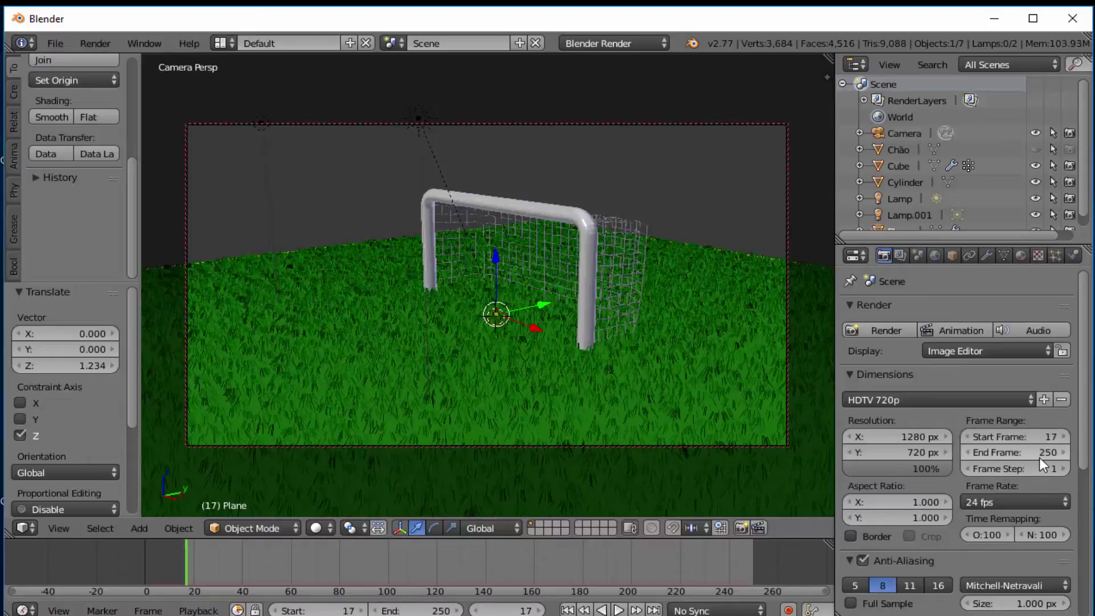
click(1040, 456)
text(1)
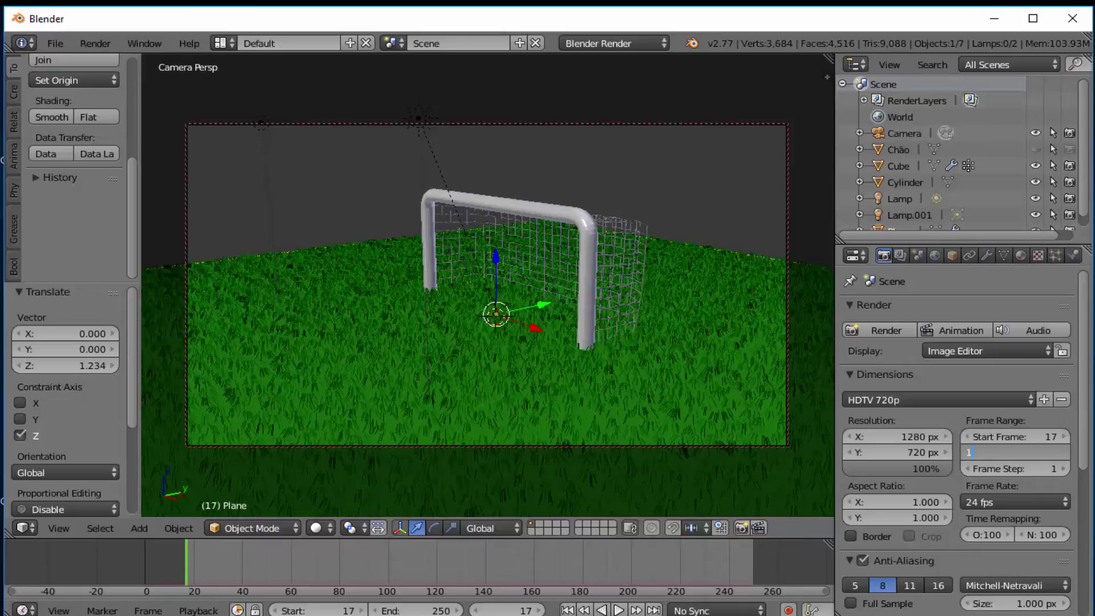
text(7)
key(Return)
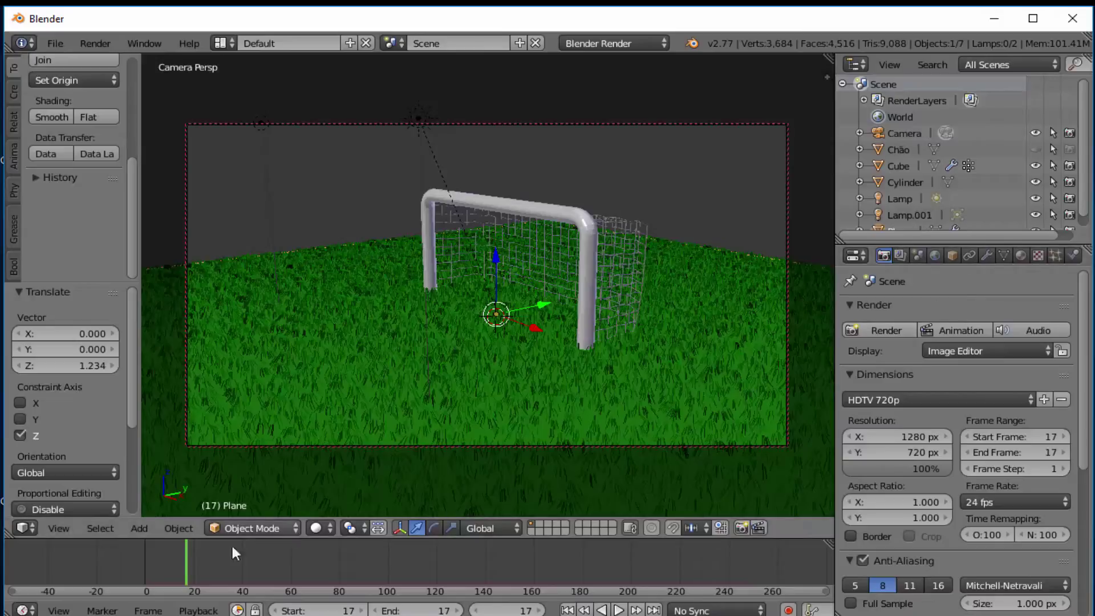
- Render the one-frame animation at frame 17 and request playback of the rendered result
click(955, 330)
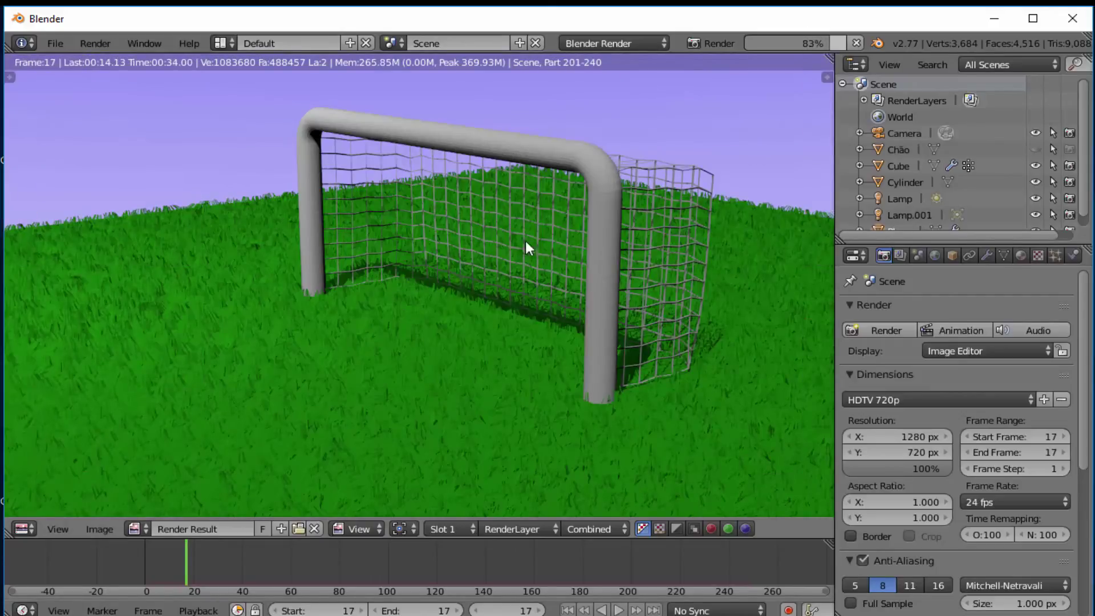
click(104, 41)
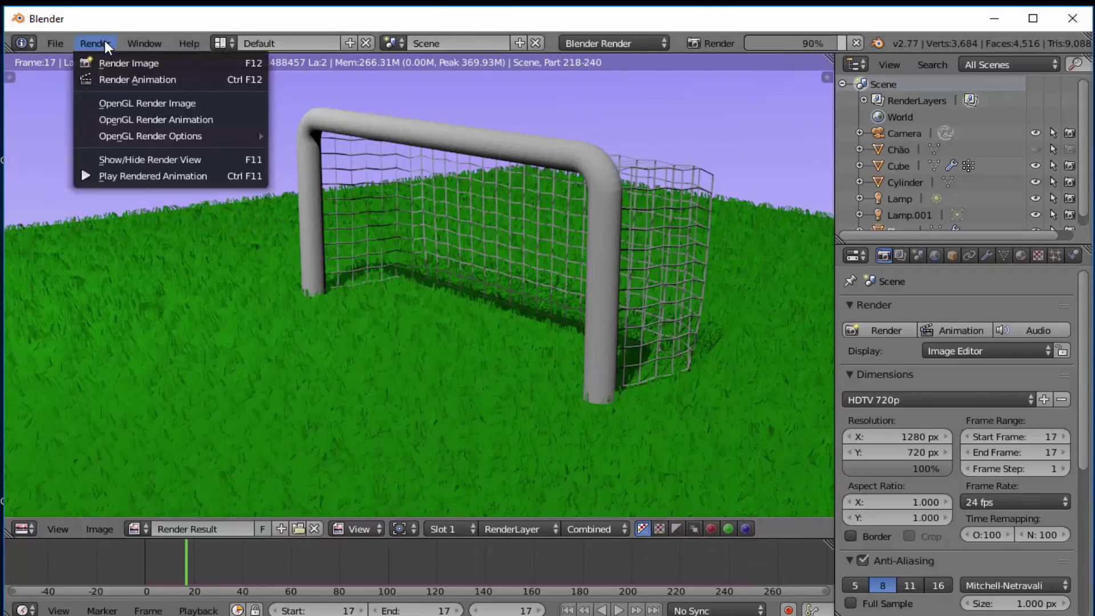
click(112, 174)
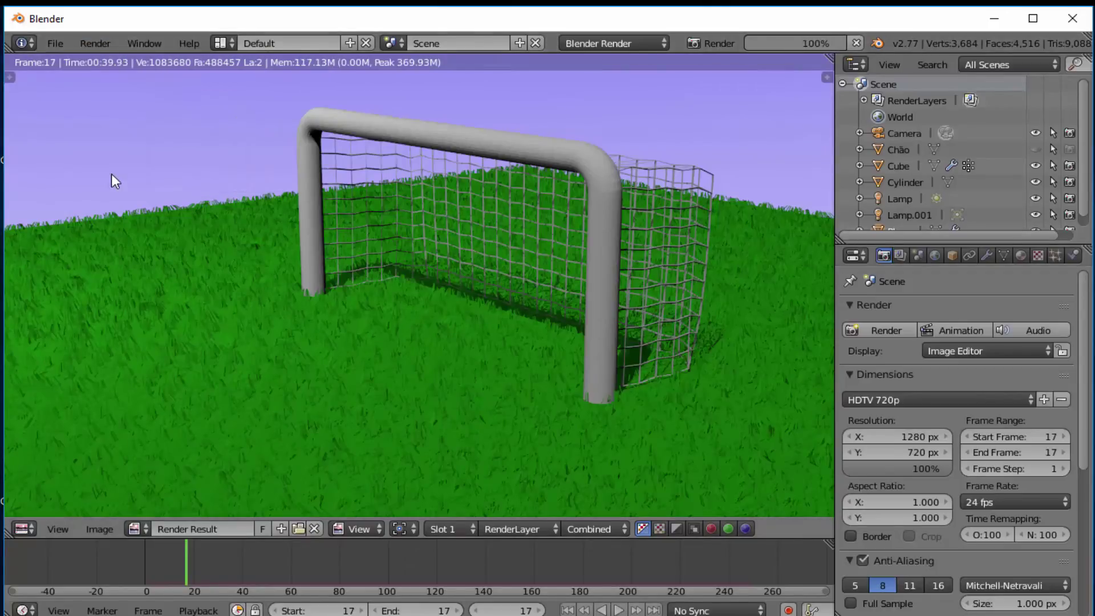